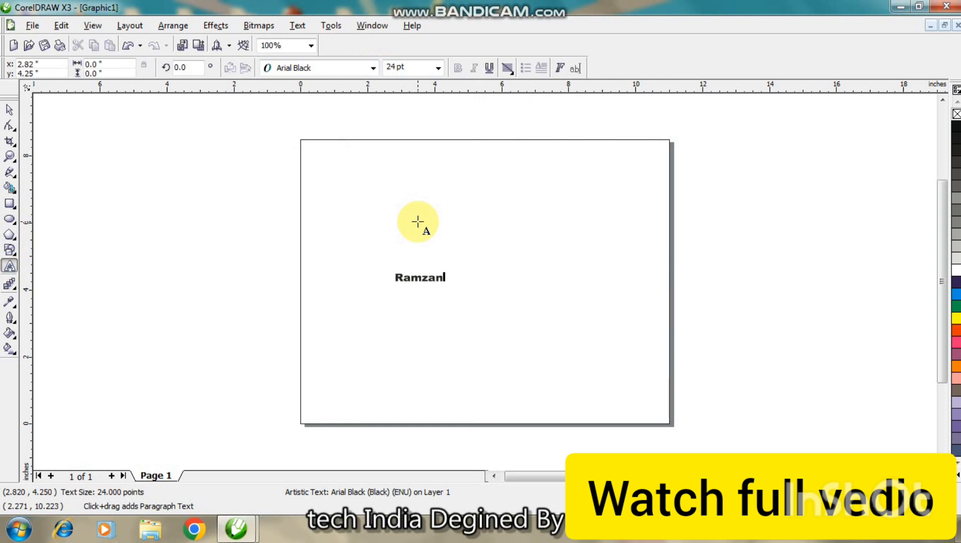
Enlarge the Ramzan text to about 74 pt and move it near the middle of the page
{"action": "left_click", "coordinate": [7, 112]}
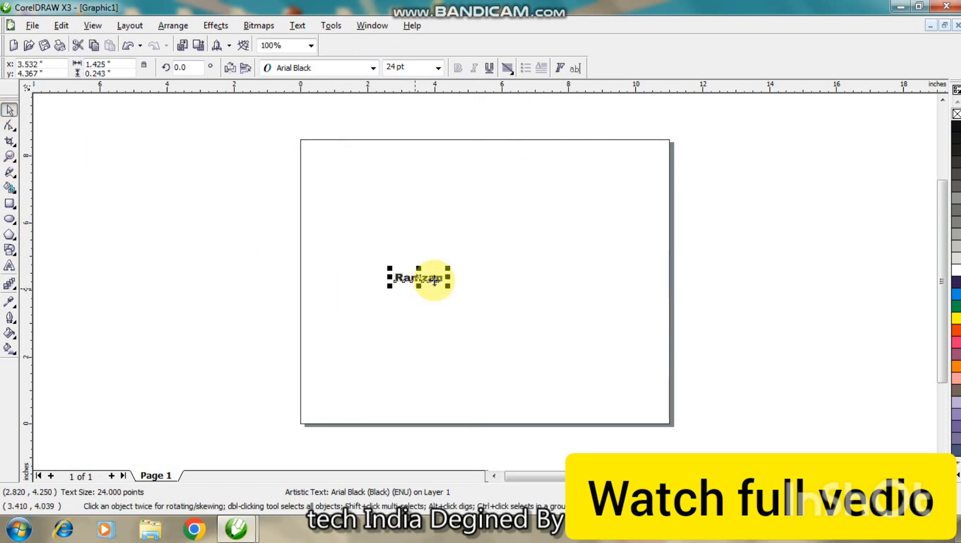
{"action": "left_click_drag", "start_coordinate": [447, 287], "coordinate": [484, 319]}
{"action": "left_click_drag", "start_coordinate": [434, 281], "coordinate": [479, 269]}
{"action": "scroll", "coordinate": [469, 237], "scroll_direction": "up", "scroll_amount": 1}
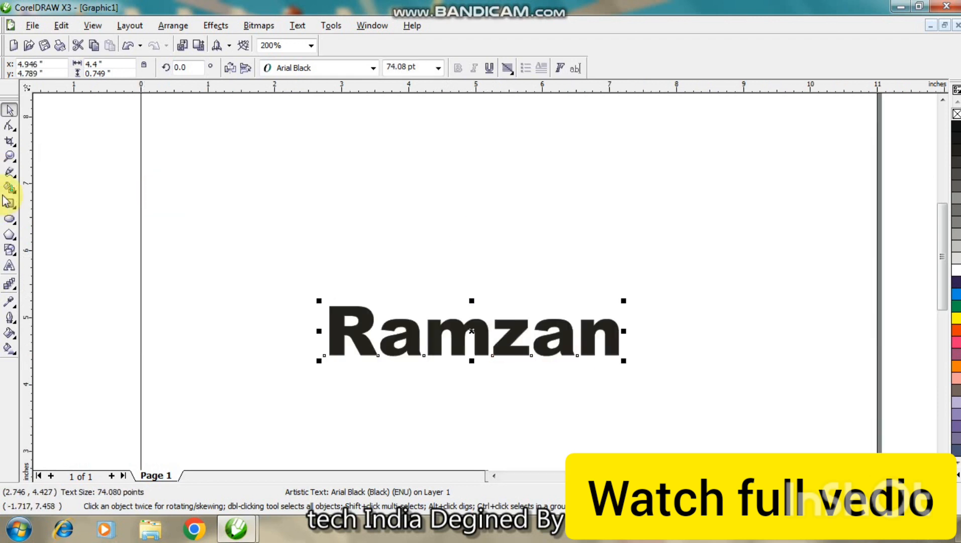
Draw an ellipse about 5 inches wide and 2.2 inches high around the text and nudge it into place
{"action": "left_click", "coordinate": [11, 173]}
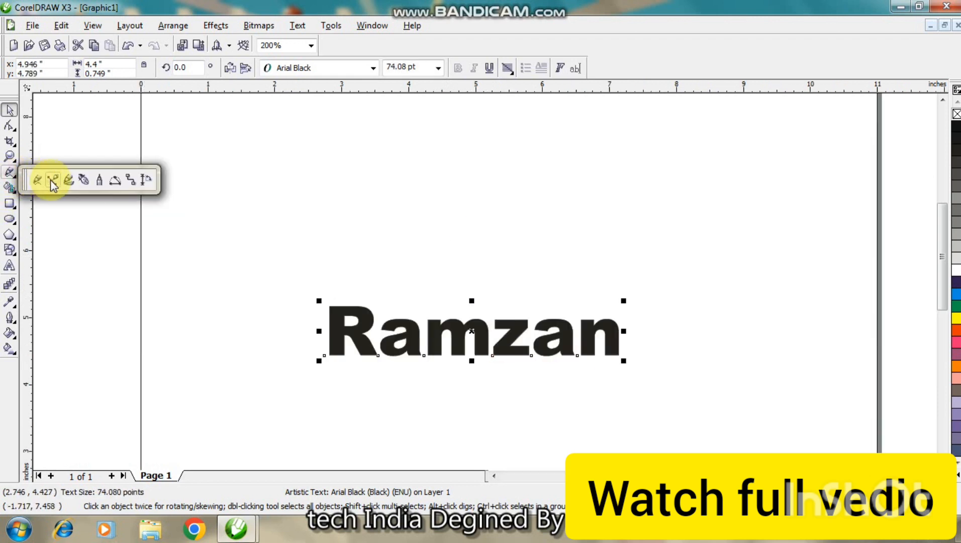
{"action": "left_click", "coordinate": [10, 219]}
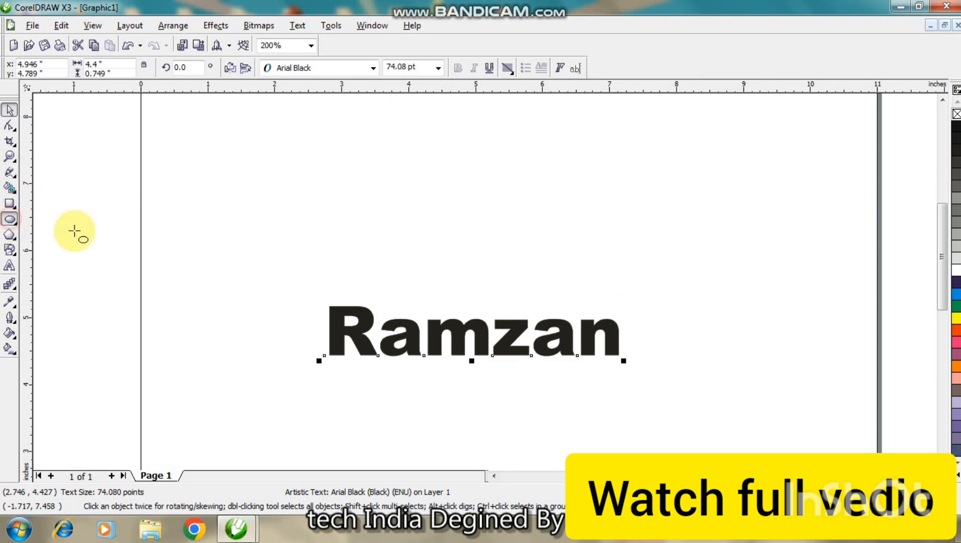
{"action": "left_click_drag", "start_coordinate": [319, 245], "coordinate": [494, 357]}
{"action": "left_click_drag", "start_coordinate": [555, 368], "coordinate": [657, 395]}
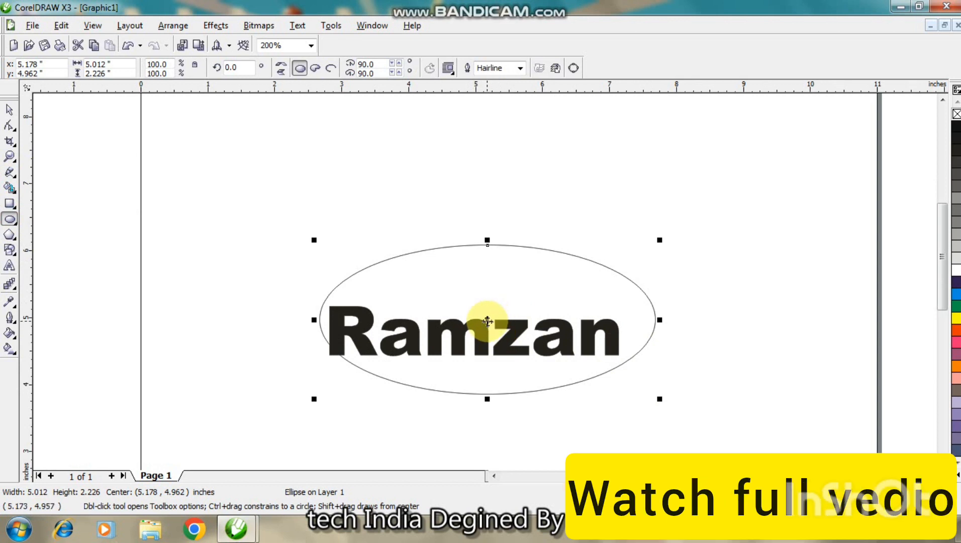
{"action": "left_click_drag", "start_coordinate": [490, 317], "coordinate": [489, 318]}
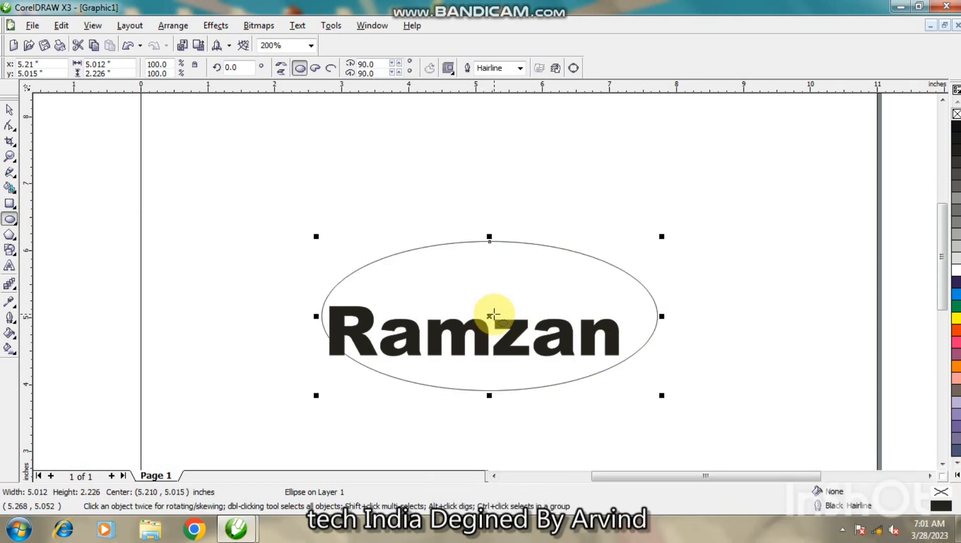
Duplicate the ellipse, shift the copy 0.2 inches left, and enlarge it to about 5.44 by 2.33 inches
{"action": "key", "text": "ctrl+v"}
{"action": "key", "text": "Left"}
{"action": "key", "text": "Left"}
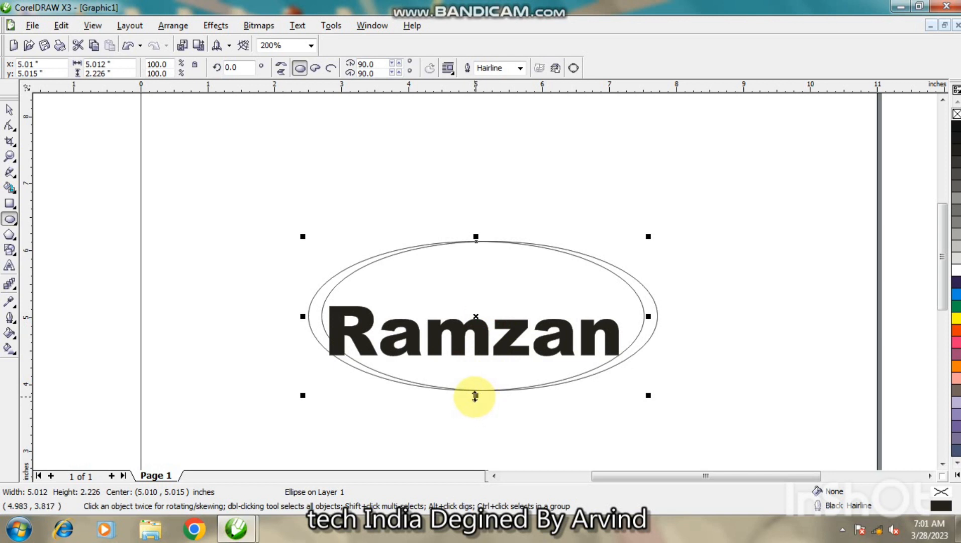
{"action": "left_click_drag", "start_coordinate": [474, 395], "coordinate": [480, 404]}
{"action": "left_click_drag", "start_coordinate": [649, 319], "coordinate": [679, 315]}
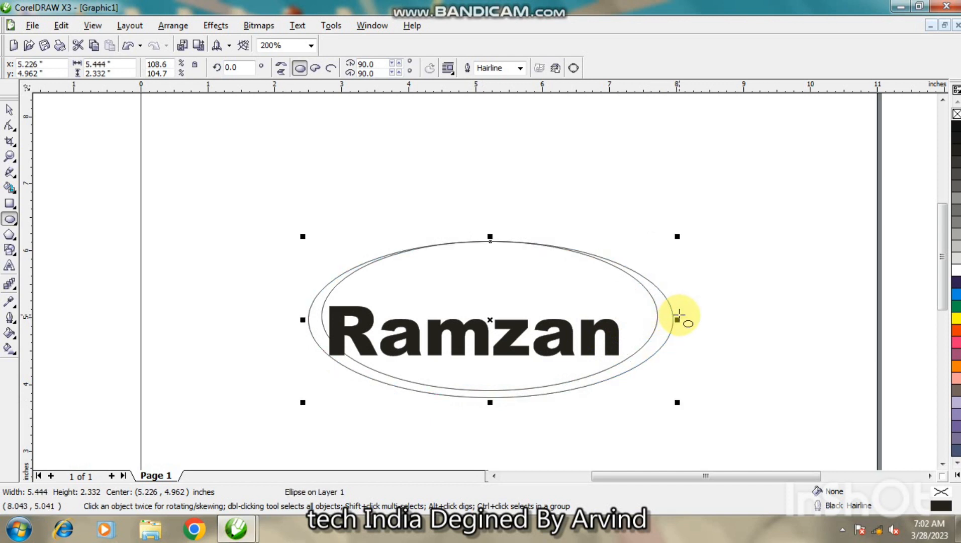
{"action": "left_click", "coordinate": [679, 315]}
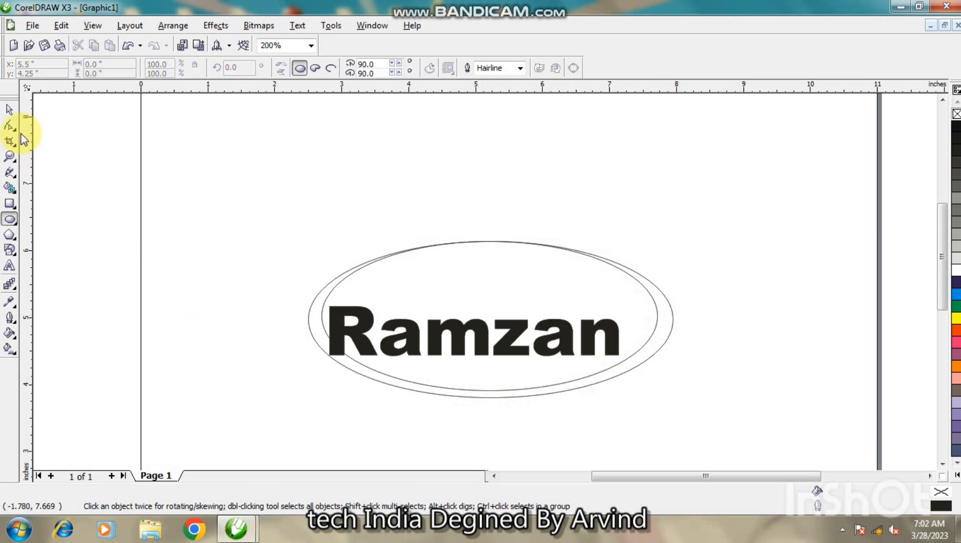
Stretch the outer ellipse upward to a height of about 2.39 inches
{"action": "left_click", "coordinate": [10, 108]}
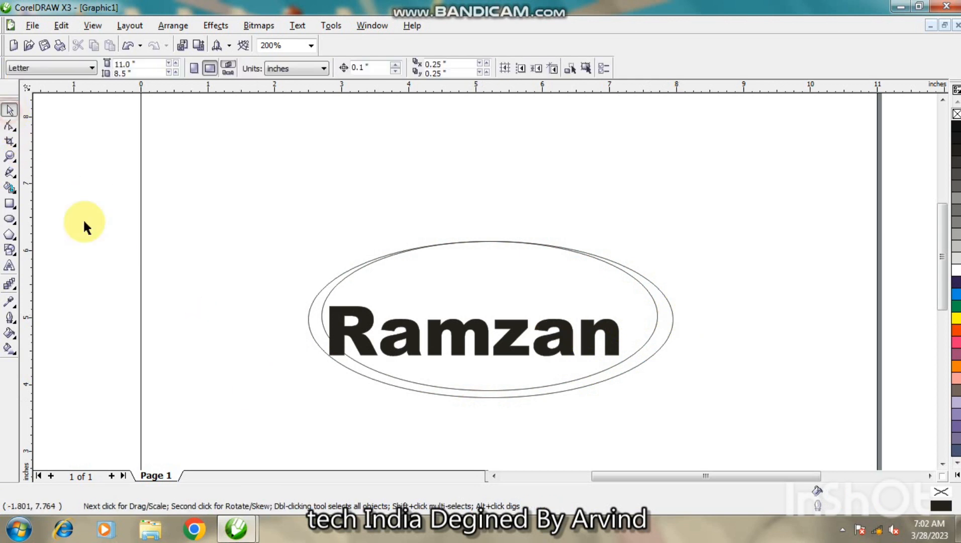
{"action": "left_click", "coordinate": [357, 371]}
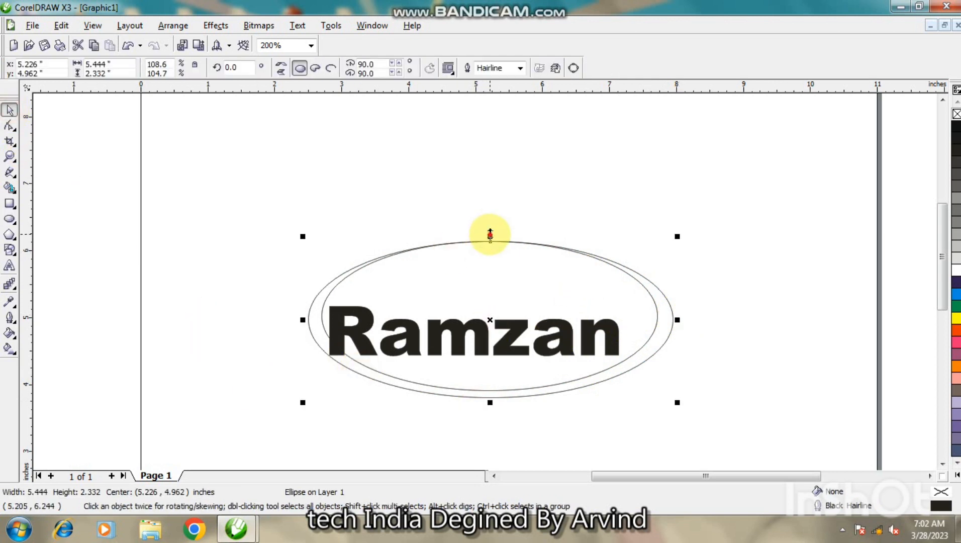
{"action": "left_click_drag", "start_coordinate": [490, 234], "coordinate": [490, 231]}
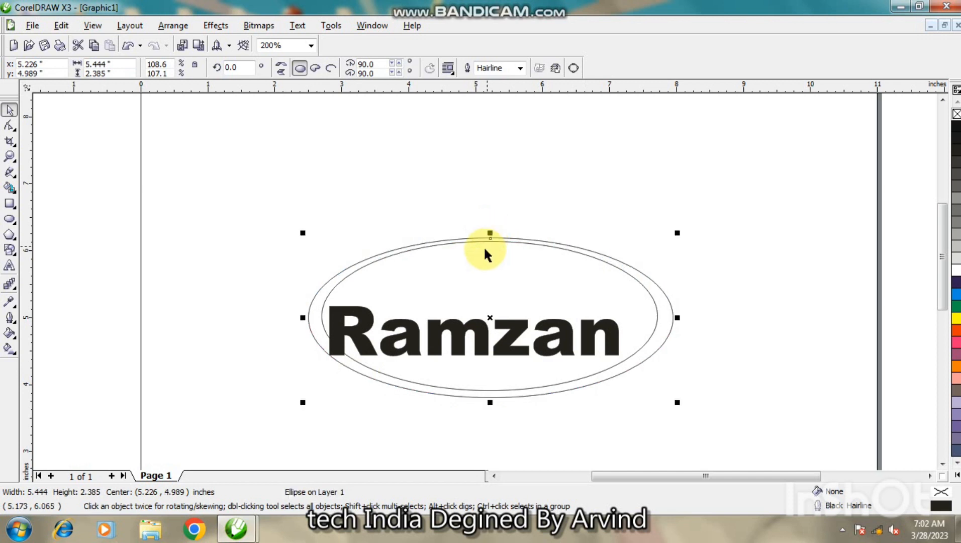
Reposition the inner ellipse inside the outer one, centred at about 5.19, 5.01 inches
{"action": "left_click", "coordinate": [473, 240]}
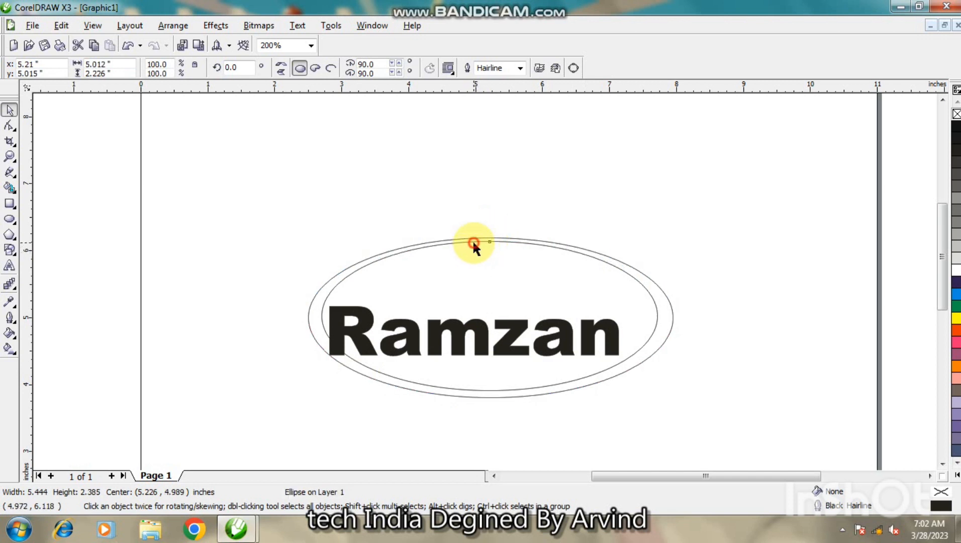
{"action": "left_click", "coordinate": [473, 242]}
{"action": "left_click_drag", "start_coordinate": [488, 316], "coordinate": [487, 316]}
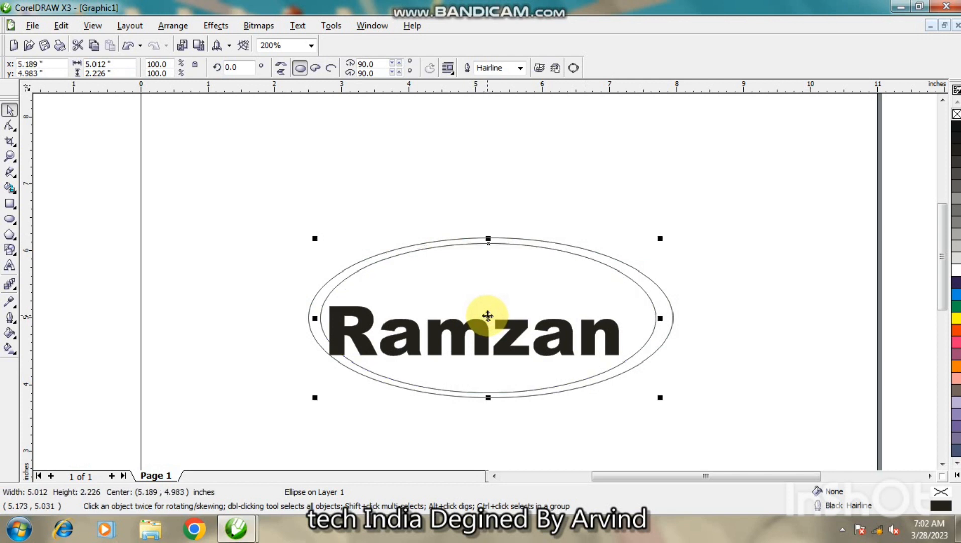
{"action": "scroll", "coordinate": [382, 311], "scroll_direction": "up", "scroll_amount": 1}
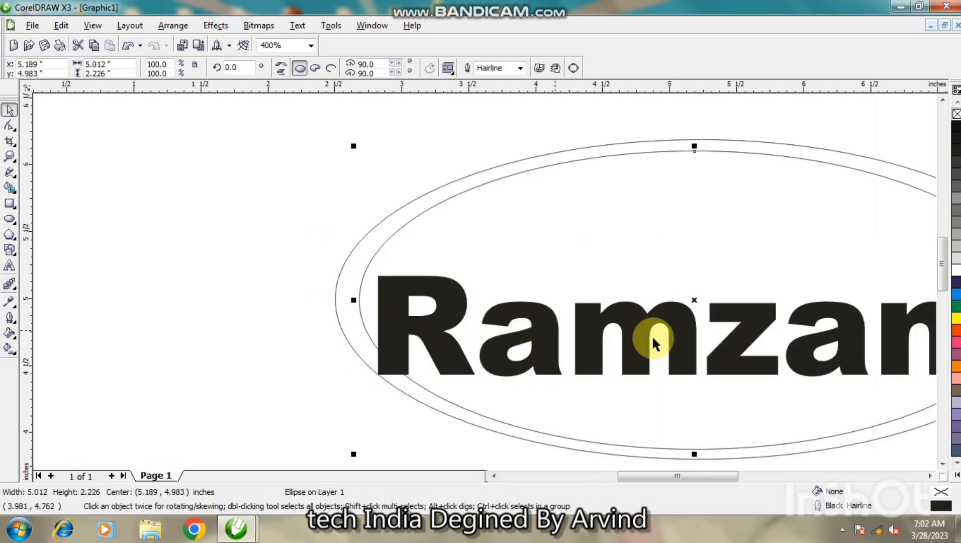
{"action": "left_click_drag", "start_coordinate": [694, 299], "coordinate": [694, 296]}
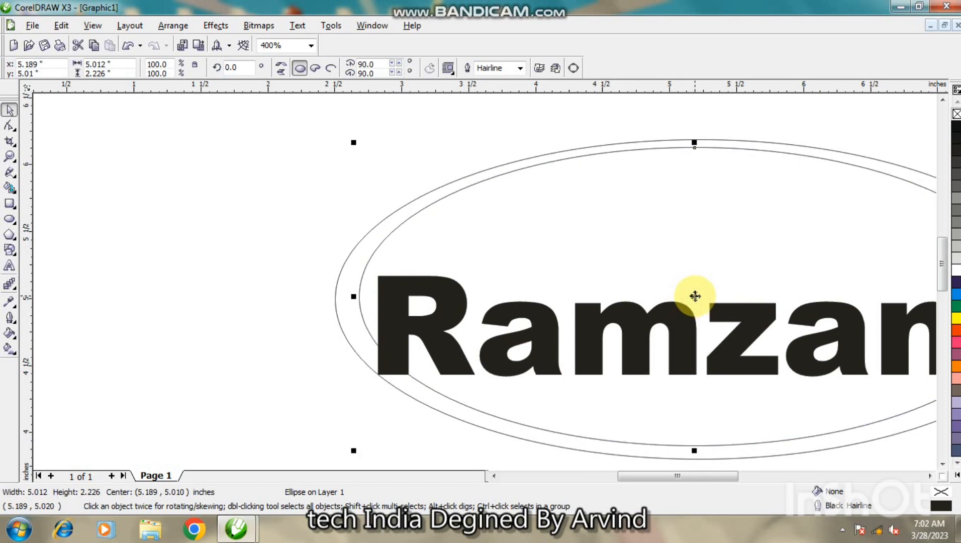
Realign the outer ellipse and reduce its height to about 2.3 inches so both ellipses meet at the top
{"action": "left_click", "coordinate": [433, 408]}
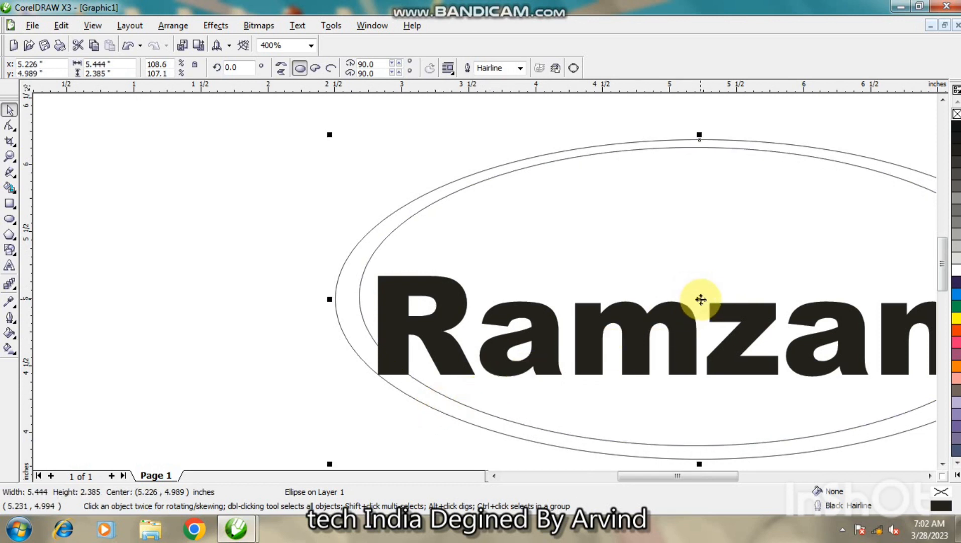
{"action": "left_click_drag", "start_coordinate": [701, 299], "coordinate": [698, 297]}
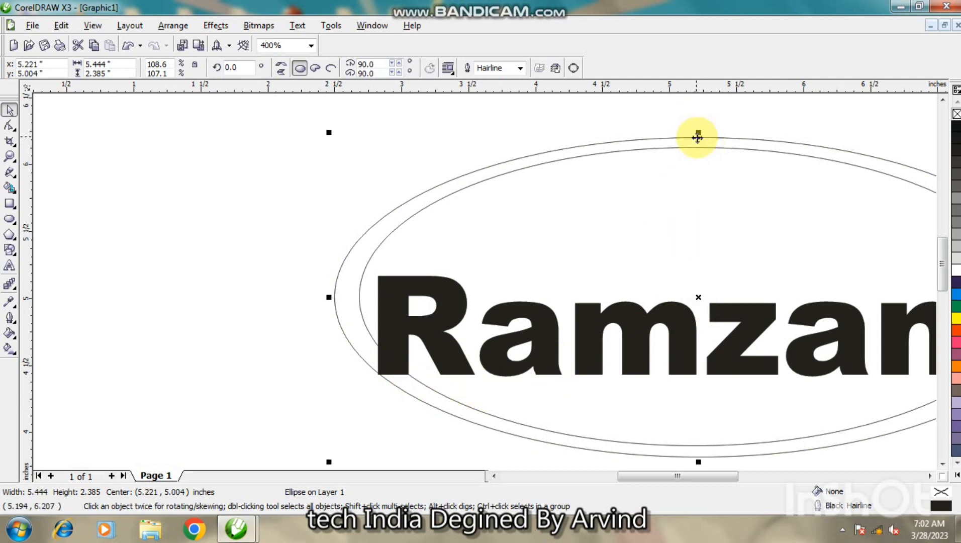
{"action": "left_click_drag", "start_coordinate": [699, 133], "coordinate": [699, 144]}
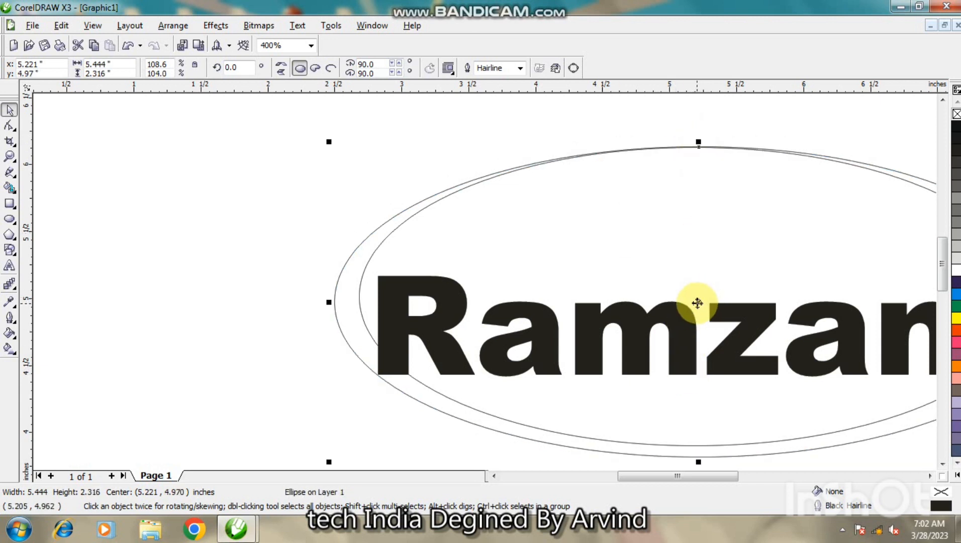
{"action": "left_click_drag", "start_coordinate": [697, 303], "coordinate": [699, 300]}
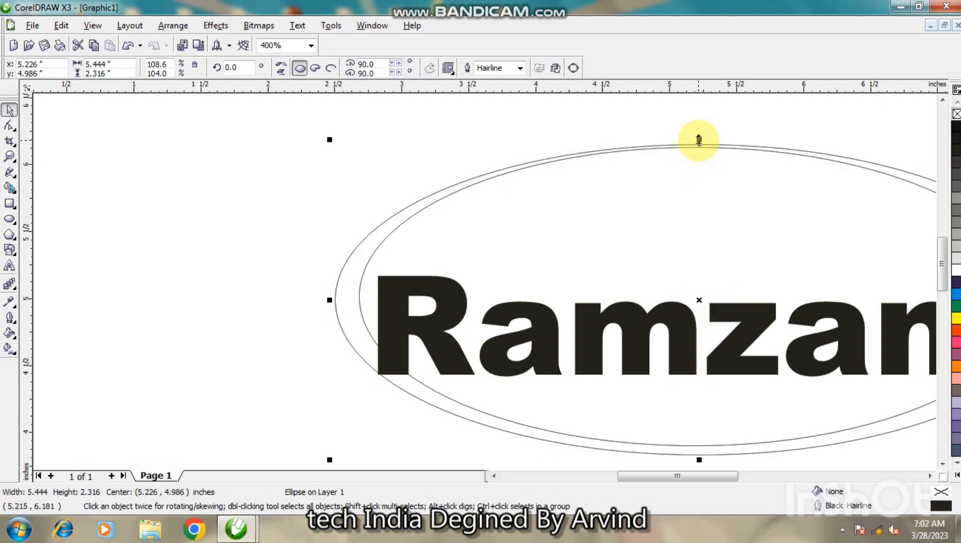
{"action": "left_click_drag", "start_coordinate": [698, 141], "coordinate": [702, 141]}
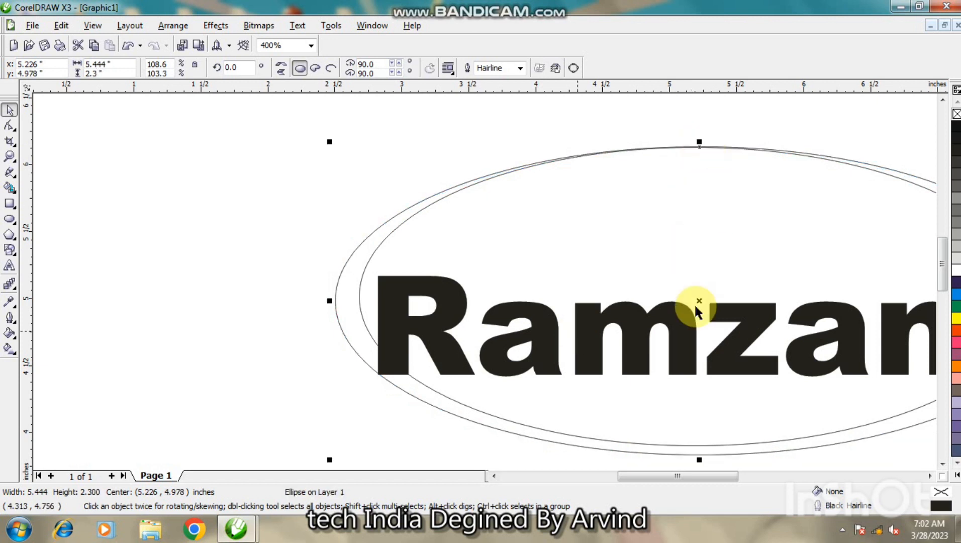
{"action": "scroll", "coordinate": [705, 355], "scroll_direction": "down", "scroll_amount": 1}
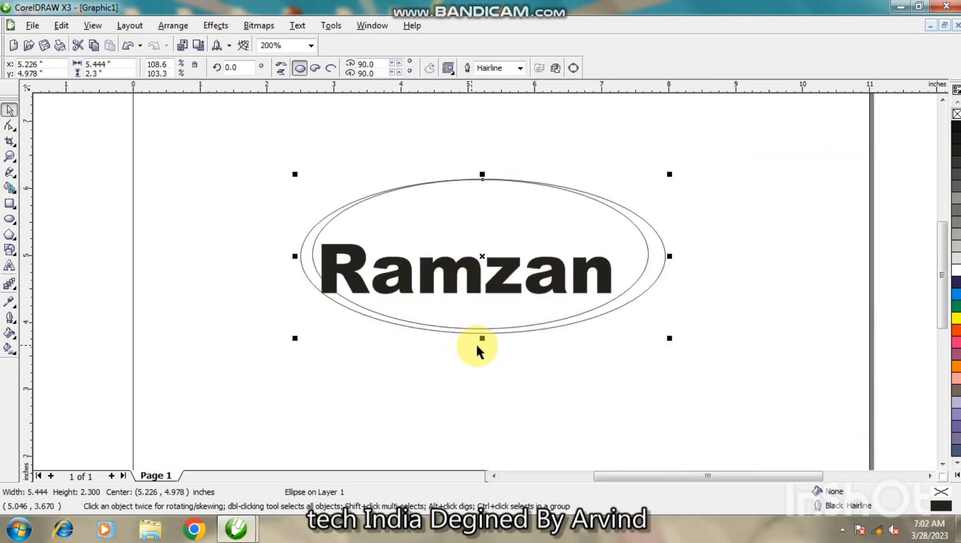
Convert the outer ellipse to curves and add a node beside the lower-left corner of the letter R
{"action": "left_click", "coordinate": [9, 125]}
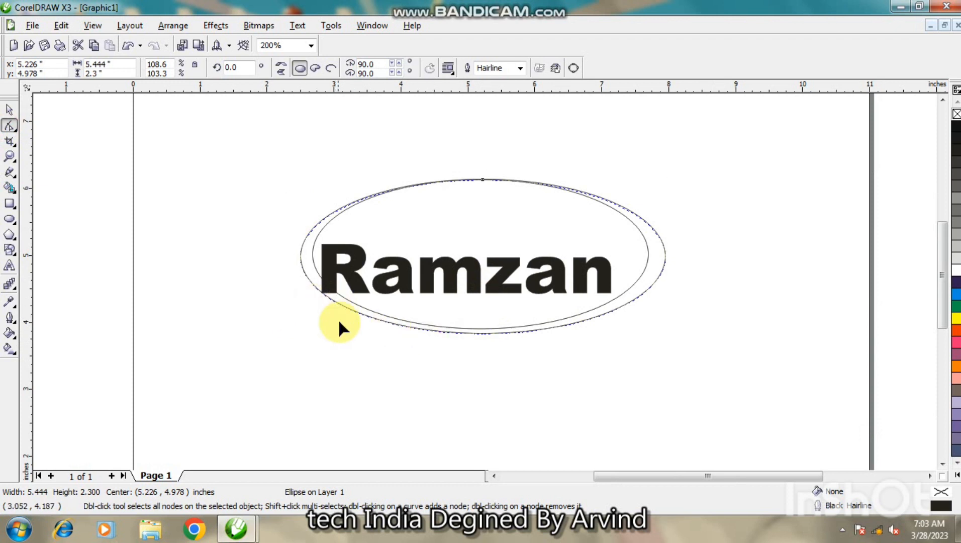
{"action": "key", "text": "ctrl+q"}
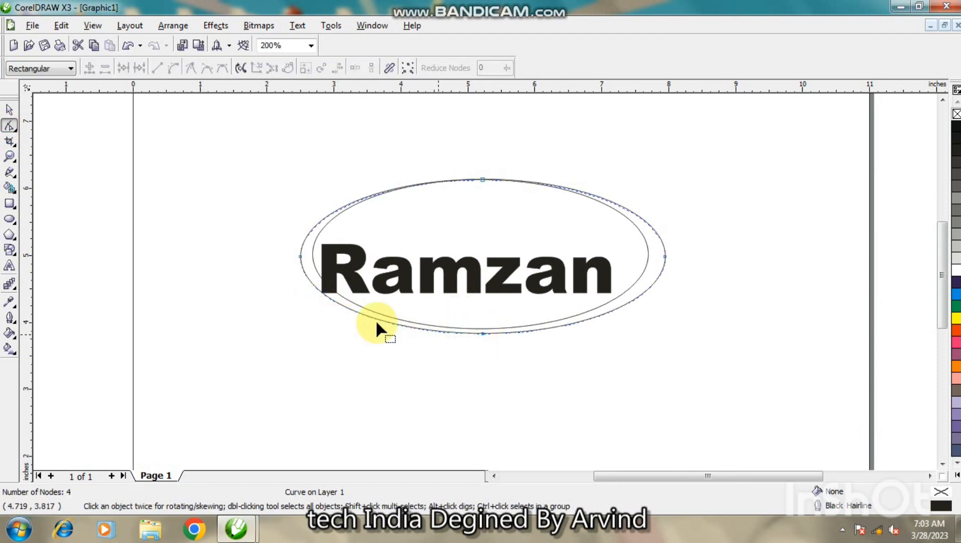
{"action": "double_click", "coordinate": [320, 290]}
{"action": "left_click_drag", "start_coordinate": [320, 290], "coordinate": [374, 312]}
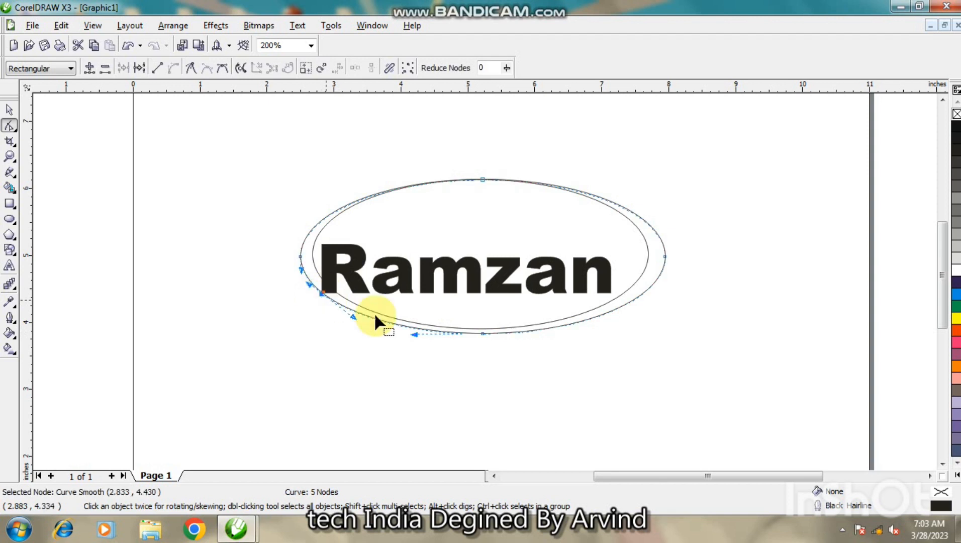
Move the outer curve's bottom node slightly down to widen the gap below the inner ellipse
{"action": "left_click_drag", "start_coordinate": [481, 333], "coordinate": [481, 342]}
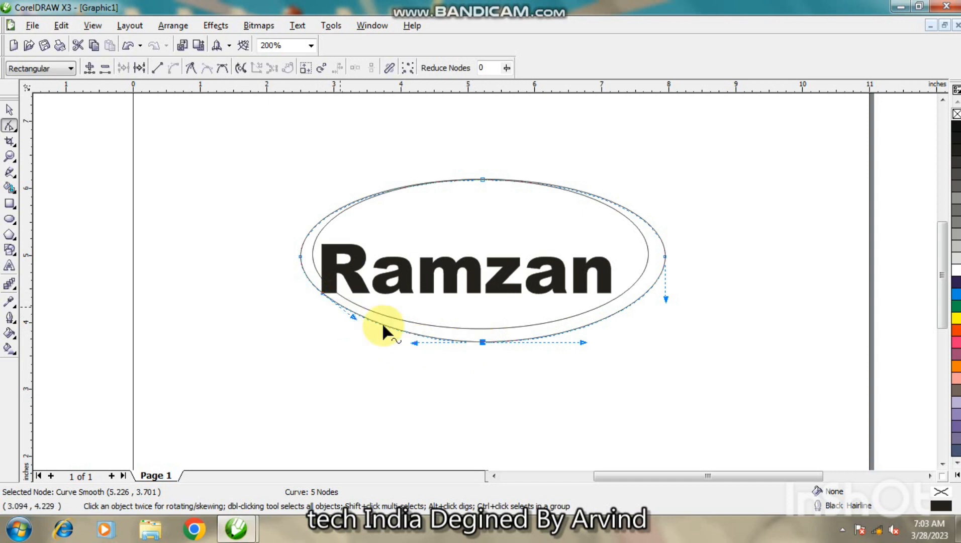
{"action": "left_click_drag", "start_coordinate": [482, 342], "coordinate": [481, 338]}
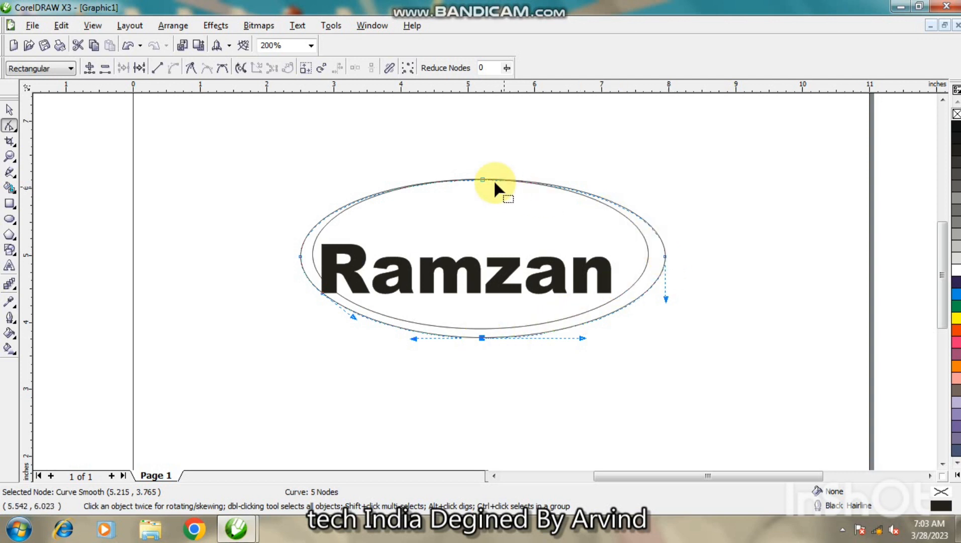
{"action": "left_click", "coordinate": [9, 109]}
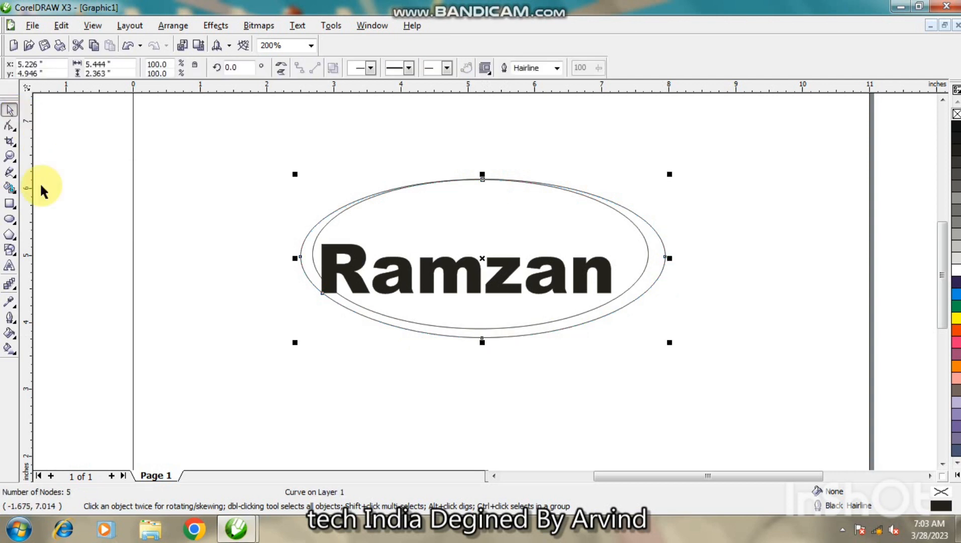
Try a Sky Blue Smart Fill in the ring between the two ellipses and undo it
{"action": "left_click", "coordinate": [10, 188]}
{"action": "left_click", "coordinate": [392, 320]}
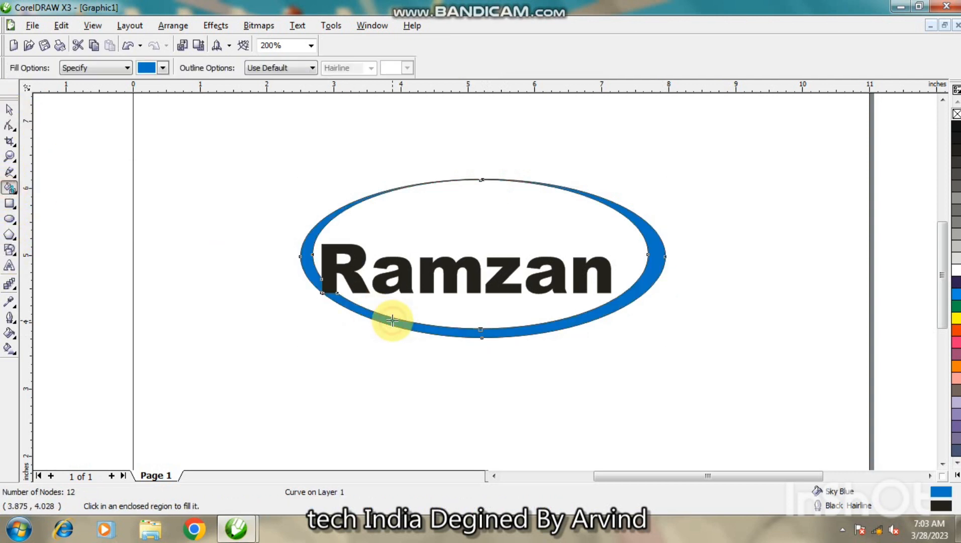
{"action": "key", "text": "ctrl+z"}
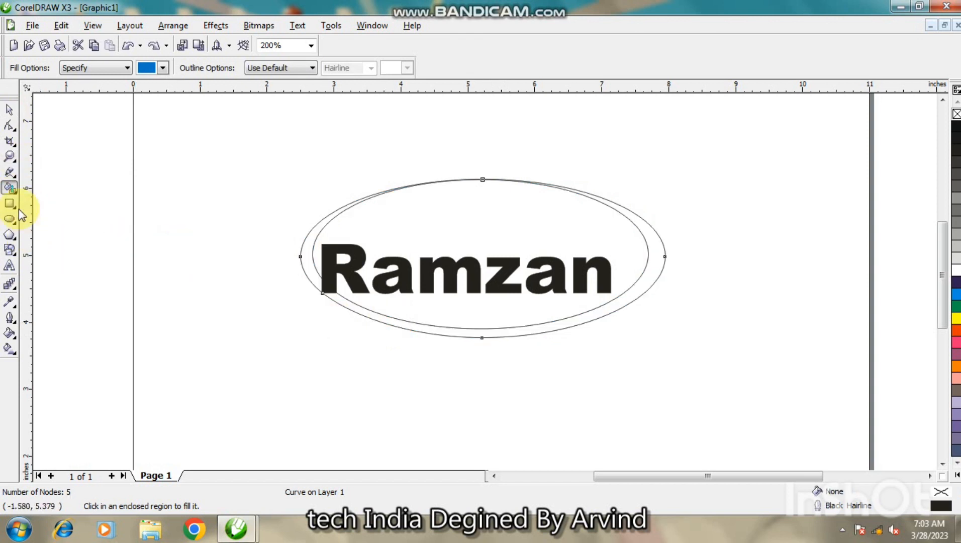
Draw a freehand line about 0.53 inches long from the R's lower-left corner down across the ring
{"action": "left_click", "coordinate": [9, 172]}
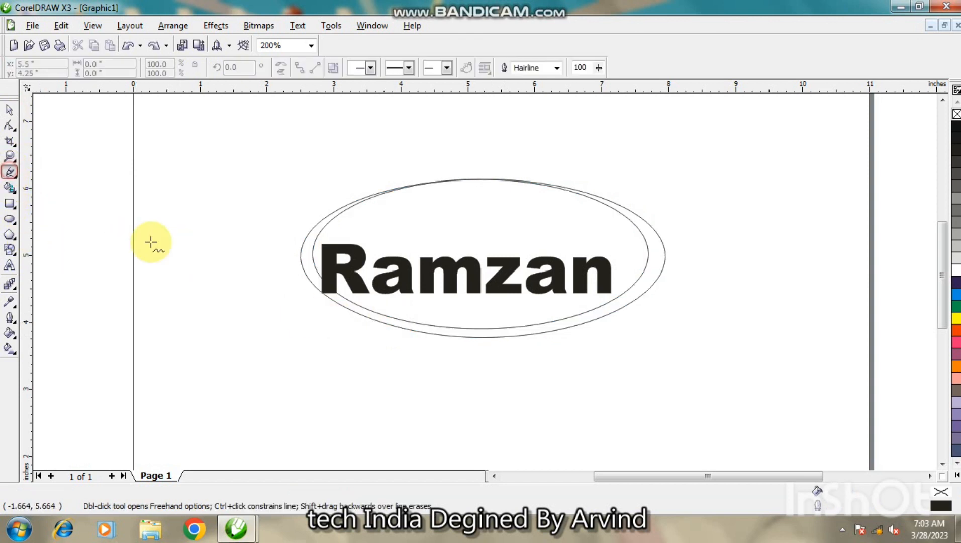
{"action": "left_click", "coordinate": [322, 286]}
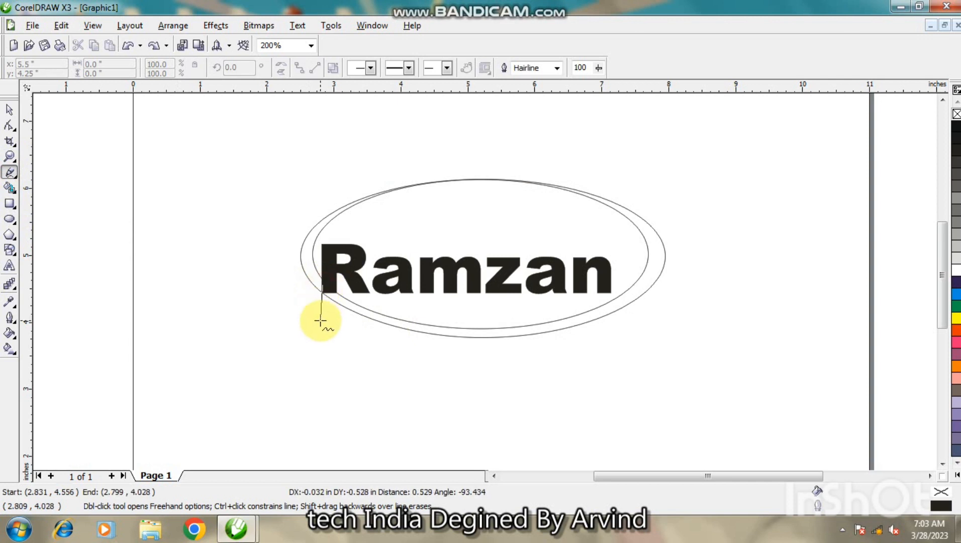
{"action": "left_click", "coordinate": [320, 320]}
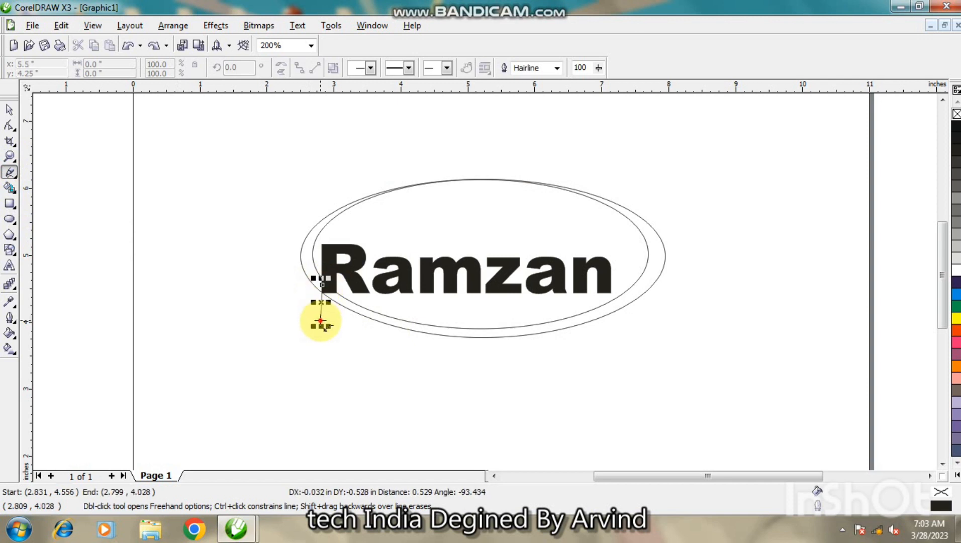
Try to fill the ring section beside the dividing line with Sky Blue using Smart Fill, and undo it
{"action": "left_click", "coordinate": [6, 190]}
{"action": "left_click", "coordinate": [345, 304]}
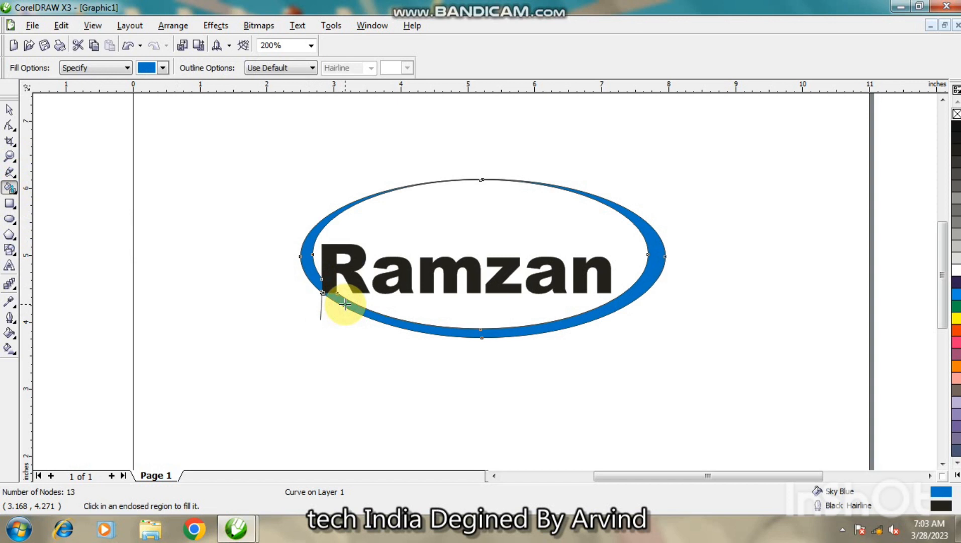
{"action": "key", "text": "ctrl+z"}
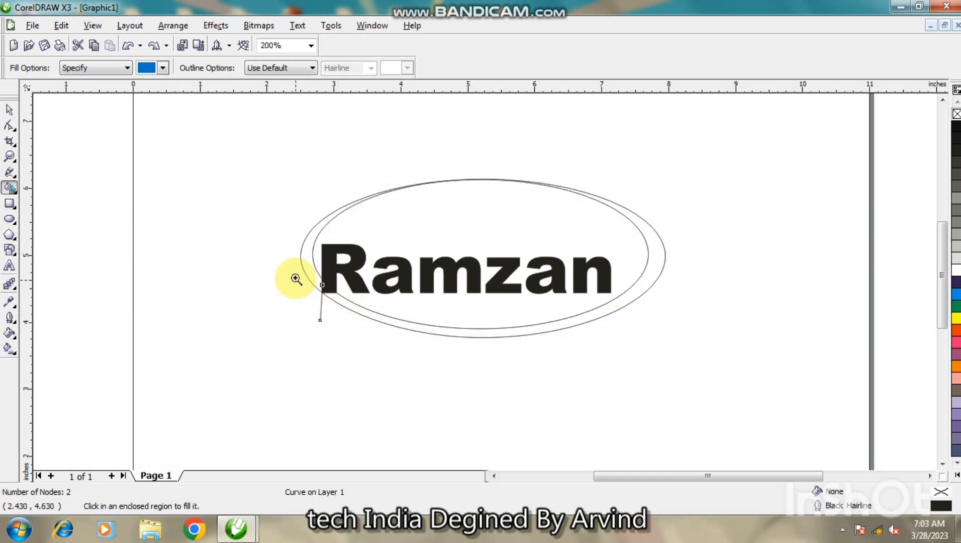
Move the dividing line's upper node slightly right, further inside the R's stem, so the line meets the letter's lower-left corner
{"action": "left_click_drag", "start_coordinate": [300, 278], "coordinate": [346, 300]}
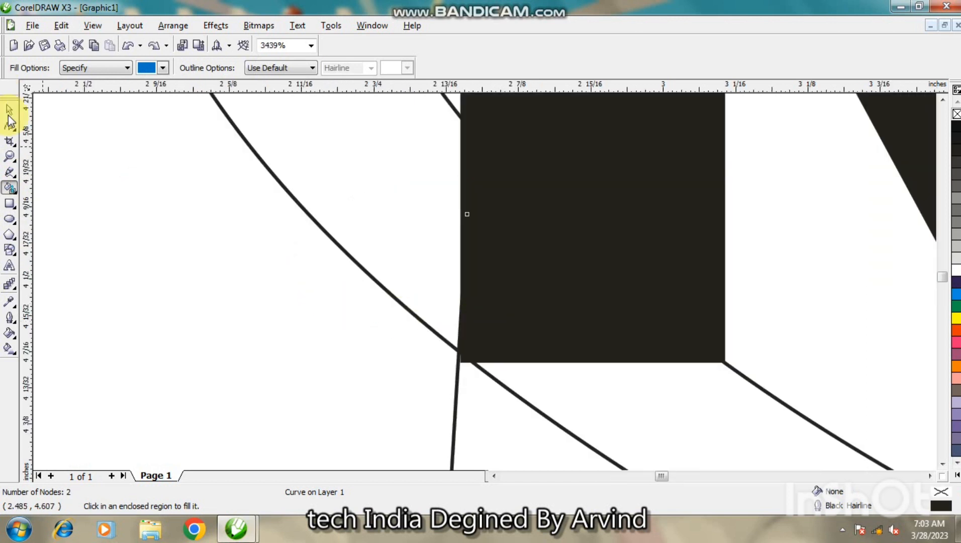
{"action": "left_click", "coordinate": [10, 127]}
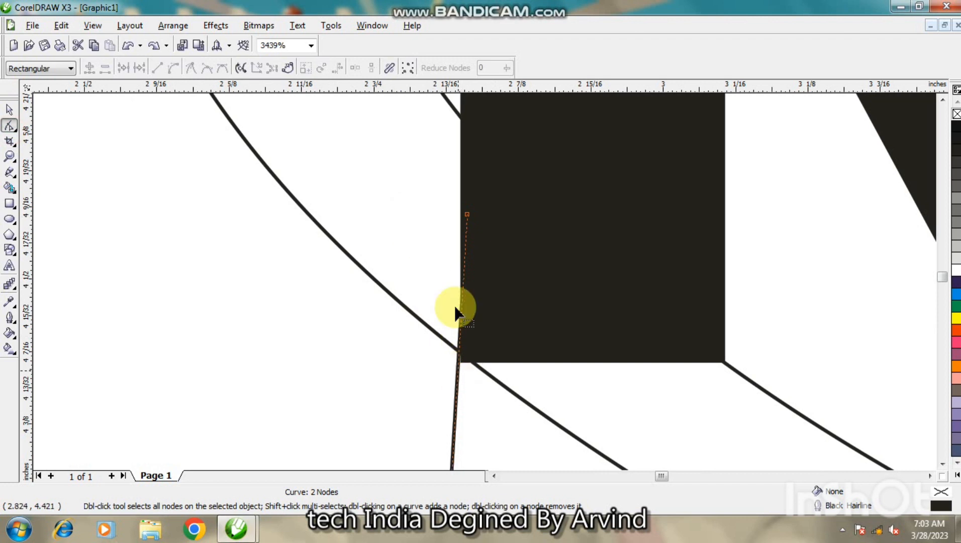
{"action": "left_click_drag", "start_coordinate": [466, 216], "coordinate": [473, 216]}
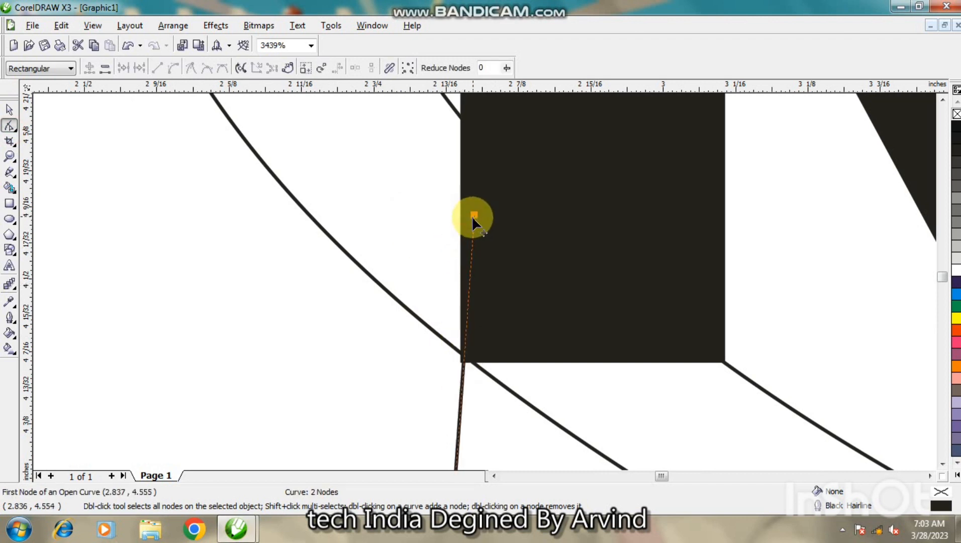
{"action": "scroll", "coordinate": [484, 280], "scroll_direction": "down", "scroll_amount": 3}
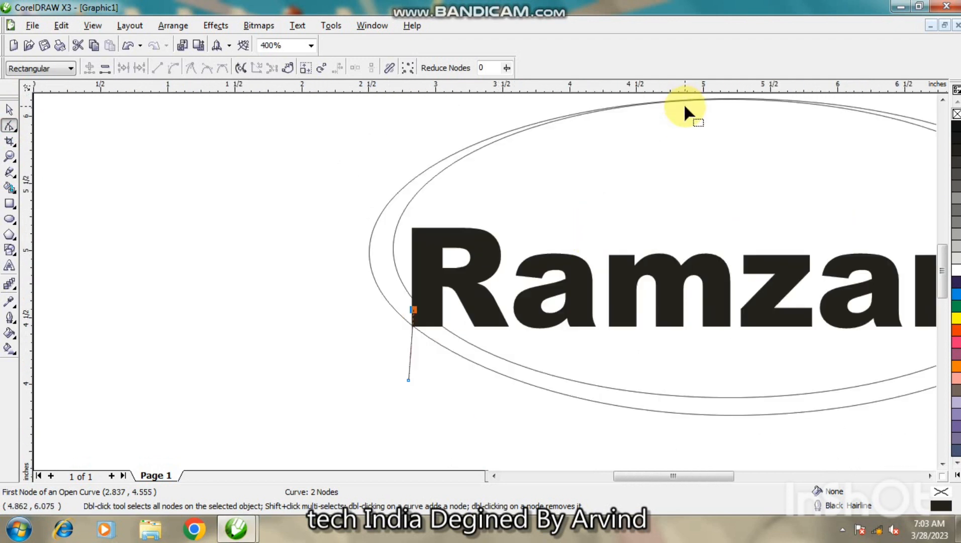
Move the outer curve's top node down onto the inner ellipse's top edge, closing the gap between them
{"action": "key", "text": "F2"}
{"action": "left_click_drag", "start_coordinate": [730, 111], "coordinate": [730, 112]}
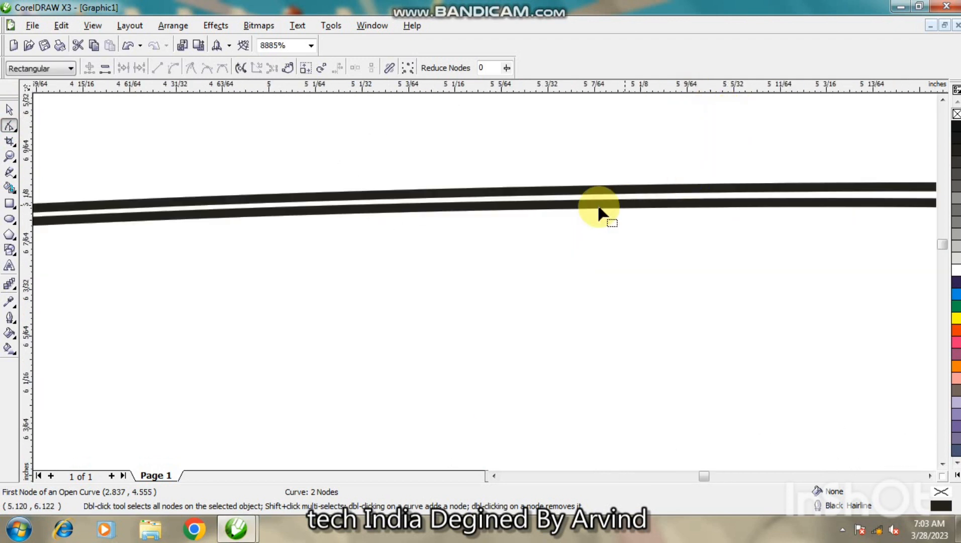
{"action": "left_click", "coordinate": [9, 111]}
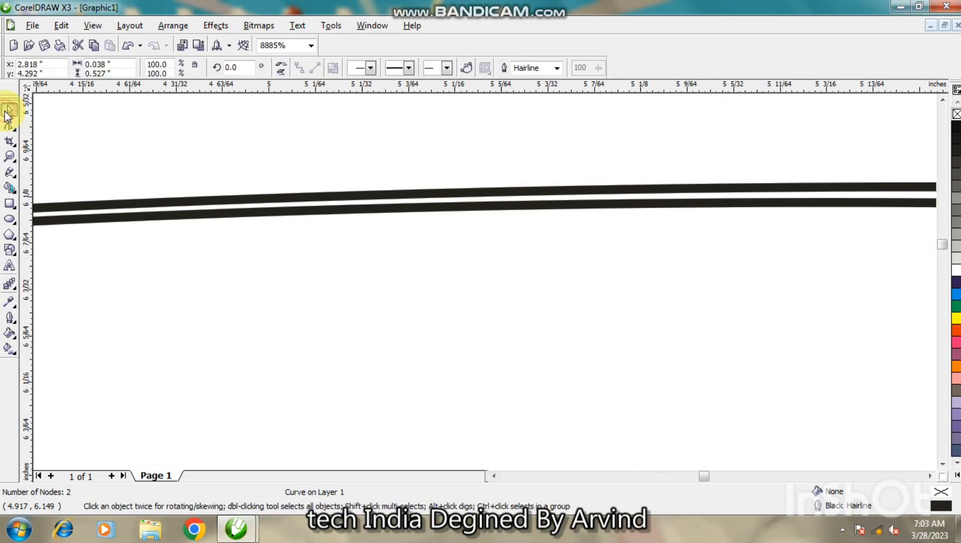
{"action": "left_click", "coordinate": [15, 176]}
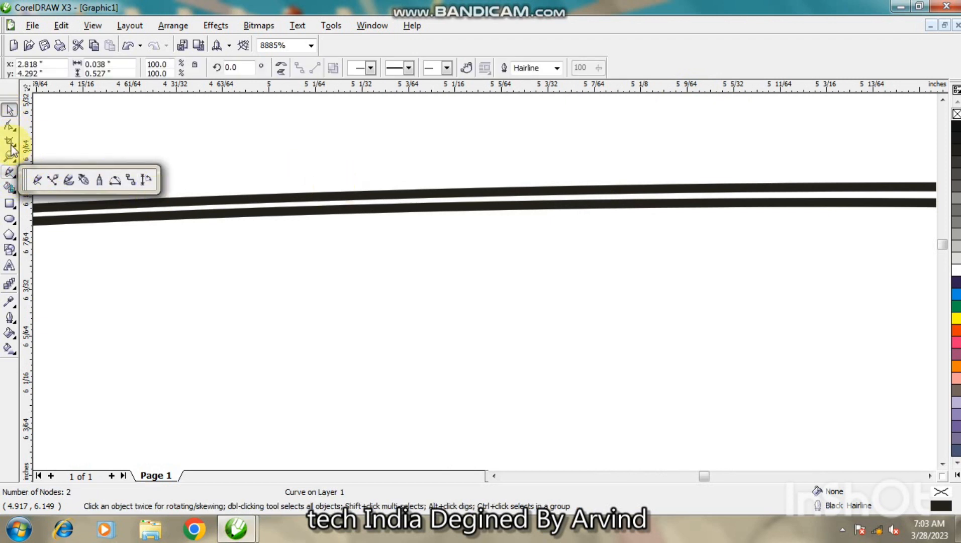
{"action": "left_click", "coordinate": [8, 125]}
{"action": "left_click", "coordinate": [377, 193]}
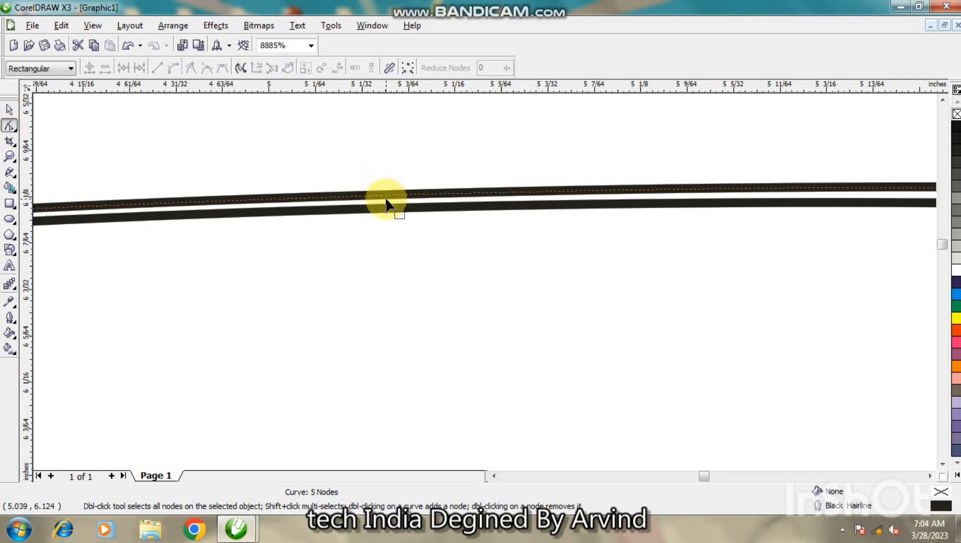
{"action": "scroll", "coordinate": [385, 196], "scroll_direction": "down", "scroll_amount": 1}
{"action": "scroll", "coordinate": [485, 288], "scroll_direction": "down", "scroll_amount": 2}
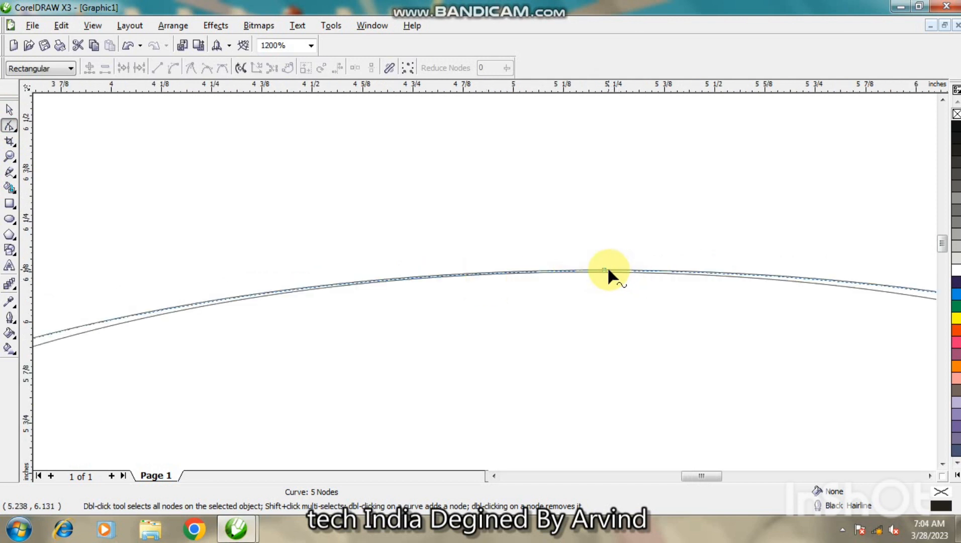
{"action": "scroll", "coordinate": [628, 301], "scroll_direction": "up", "scroll_amount": 3}
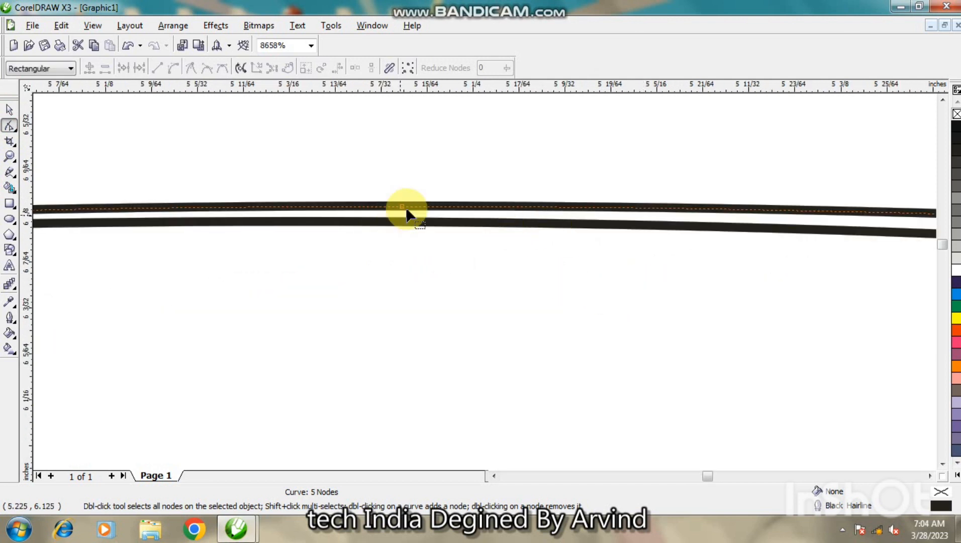
{"action": "left_click_drag", "start_coordinate": [402, 221], "coordinate": [402, 222]}
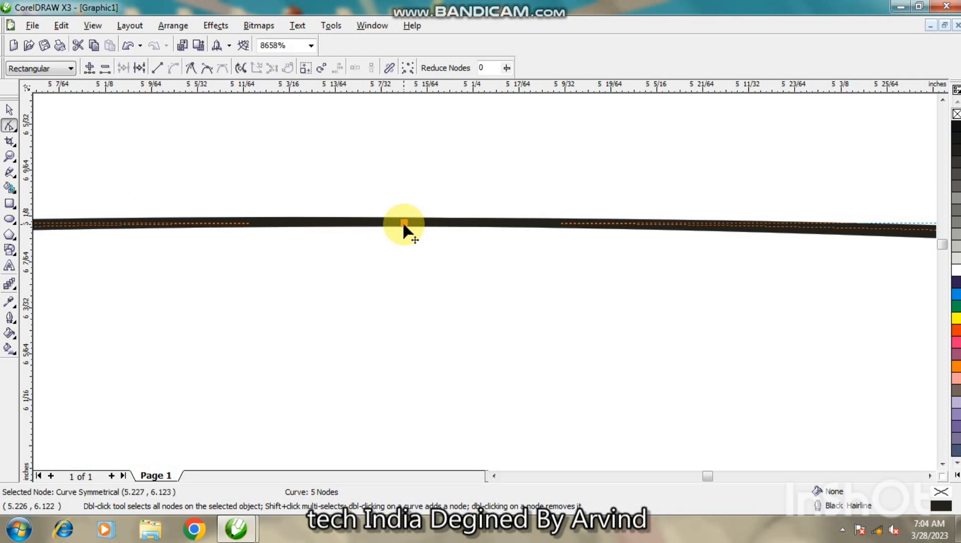
{"action": "key", "text": "F4"}
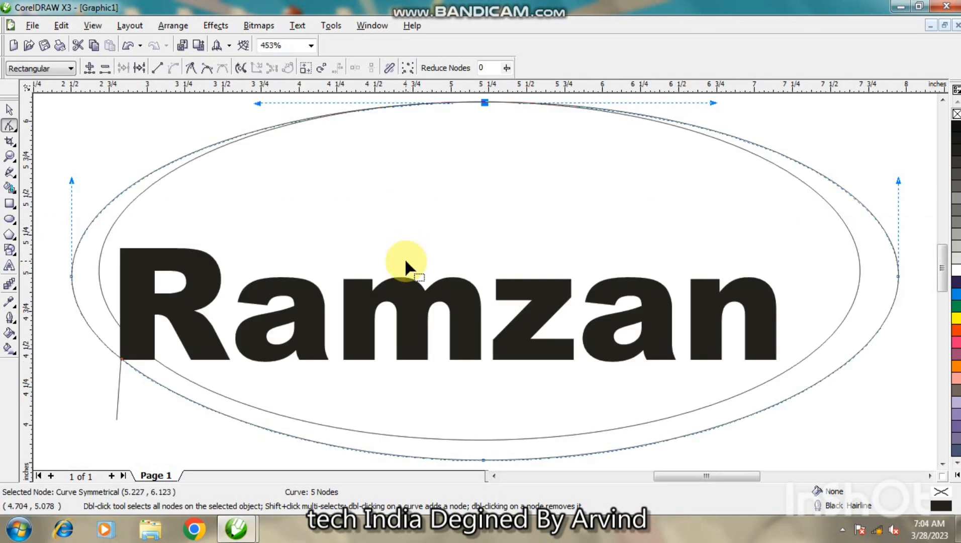
Fill the lower and right part of the ring with Sky Blue using Smart Fill
{"action": "left_click", "coordinate": [9, 109]}
{"action": "left_click", "coordinate": [10, 188]}
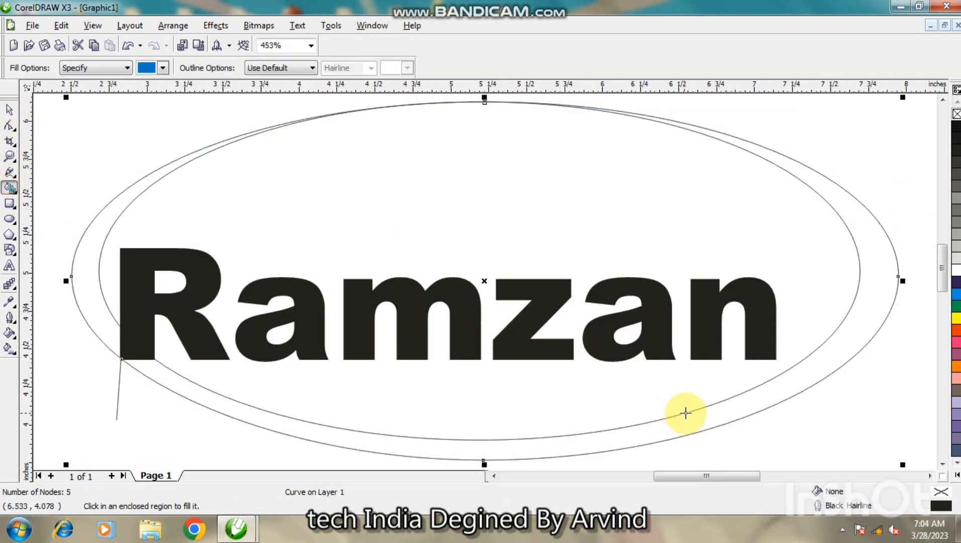
{"action": "left_click", "coordinate": [686, 417]}
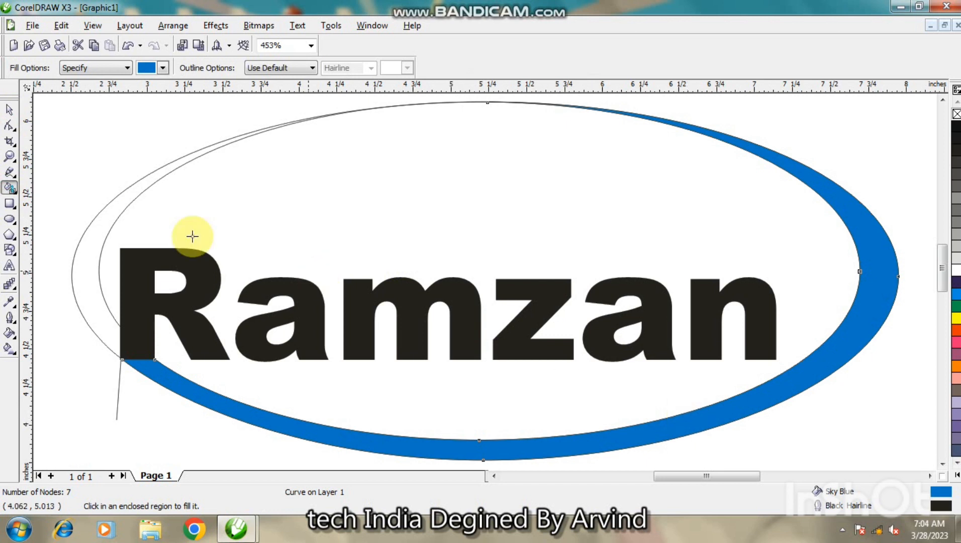
Delete the two ellipse outlines and the short dividing line, keeping the blue crescent and the text
{"action": "left_click", "coordinate": [9, 109]}
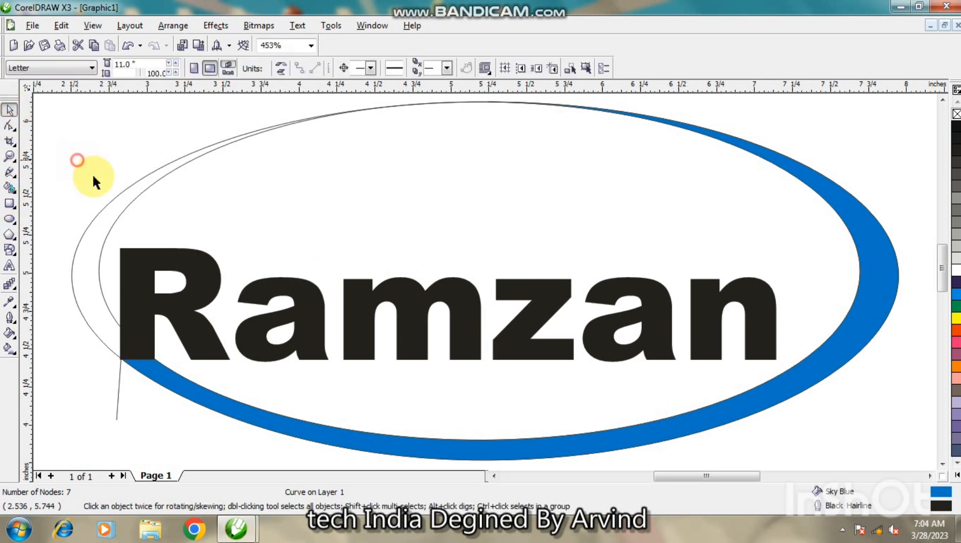
{"action": "left_click", "coordinate": [152, 188]}
{"action": "key", "text": "Delete"}
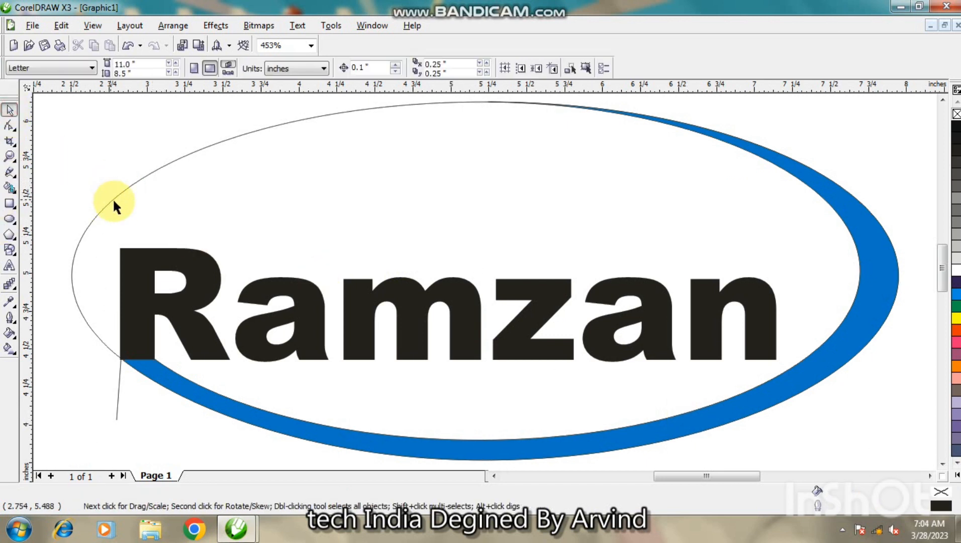
{"action": "left_click", "coordinate": [104, 199]}
{"action": "key", "text": "Delete"}
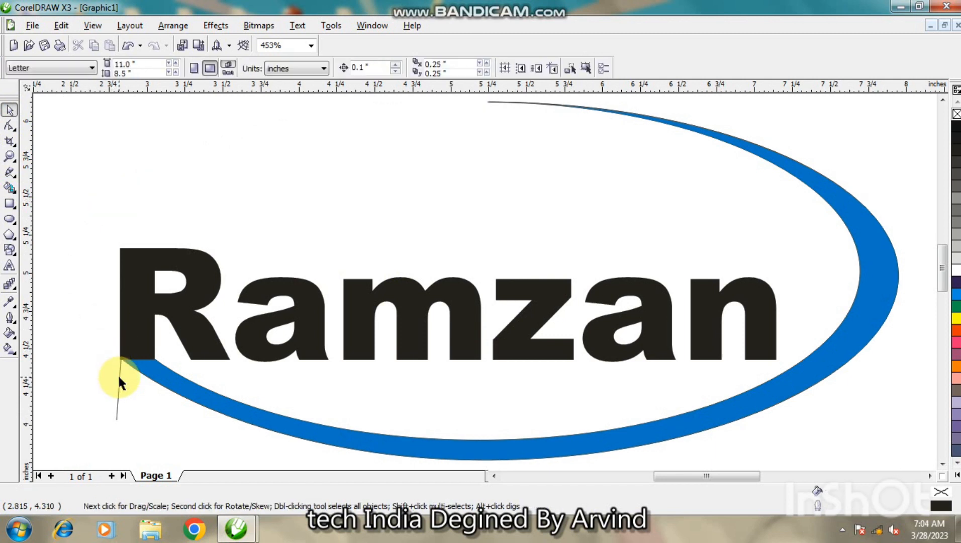
{"action": "left_click", "coordinate": [119, 374]}
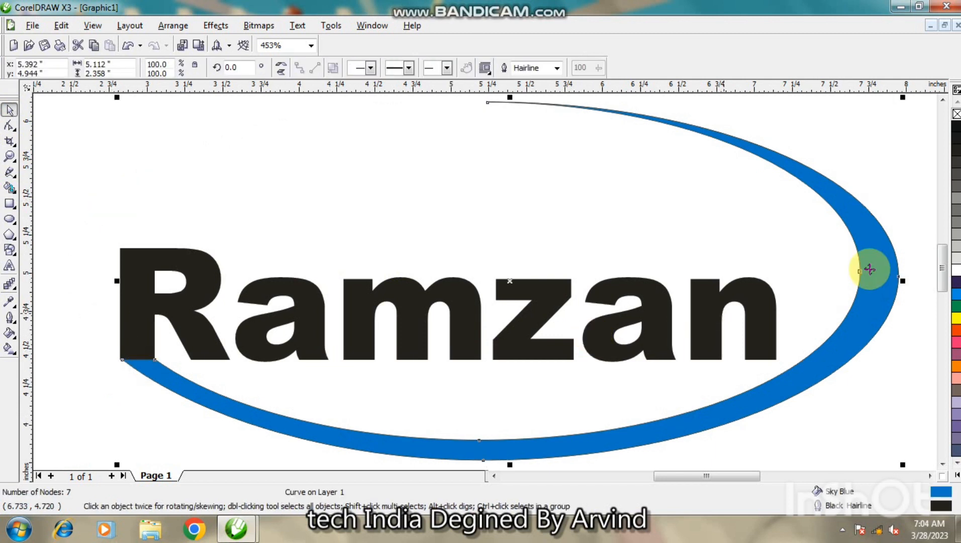
Recolour the crescent's fill to 100C100M100Y100K black
{"action": "left_click", "coordinate": [956, 125]}
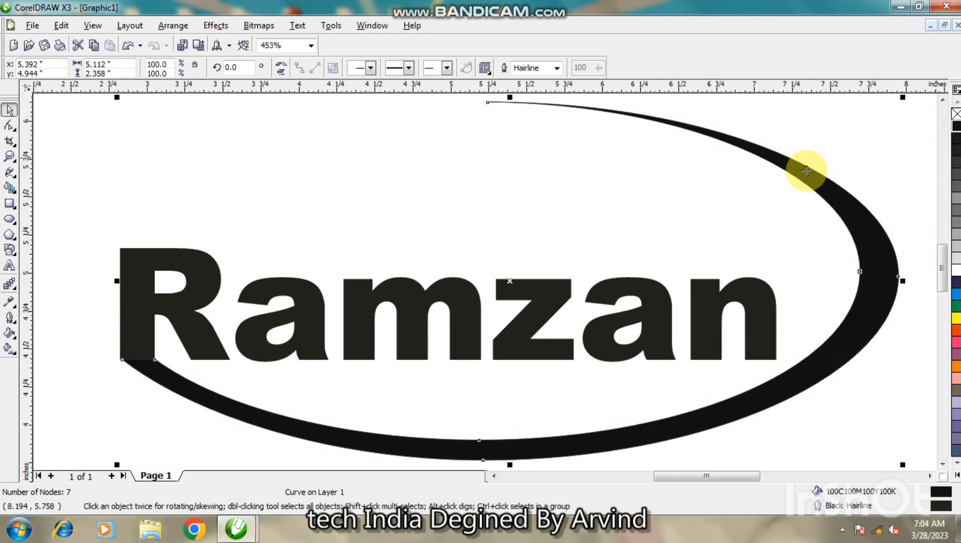
{"action": "left_click", "coordinate": [472, 238]}
Try welding the crescent and the Ramzan text into one curve, and undo the weld
{"action": "left_click", "coordinate": [144, 362]}
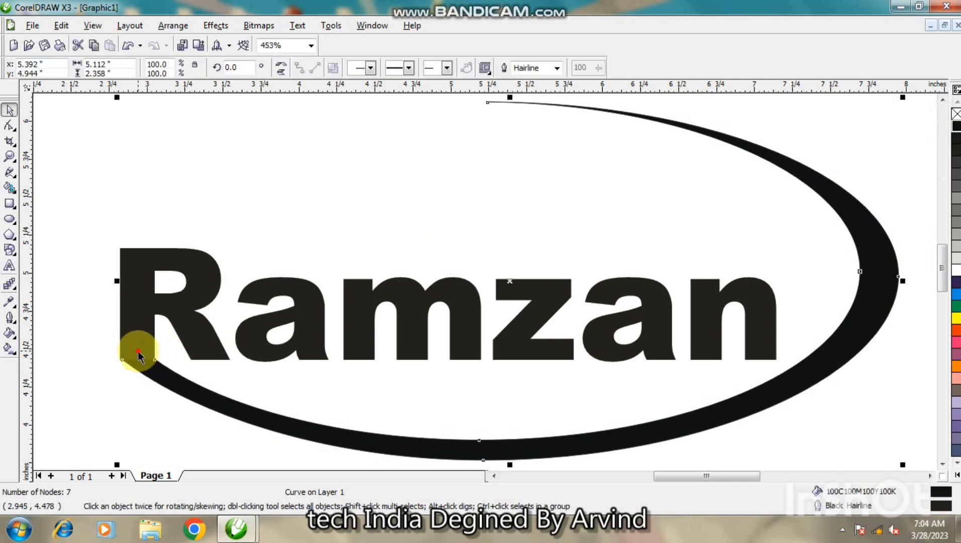
{"action": "left_click", "coordinate": [134, 348], "text": "shift"}
{"action": "left_click", "coordinate": [370, 67]}
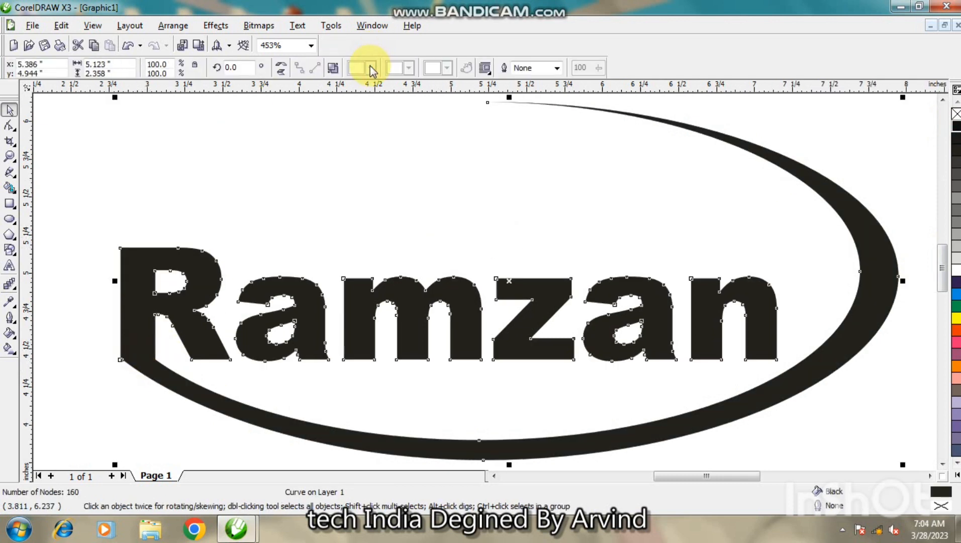
{"action": "left_click", "coordinate": [282, 251]}
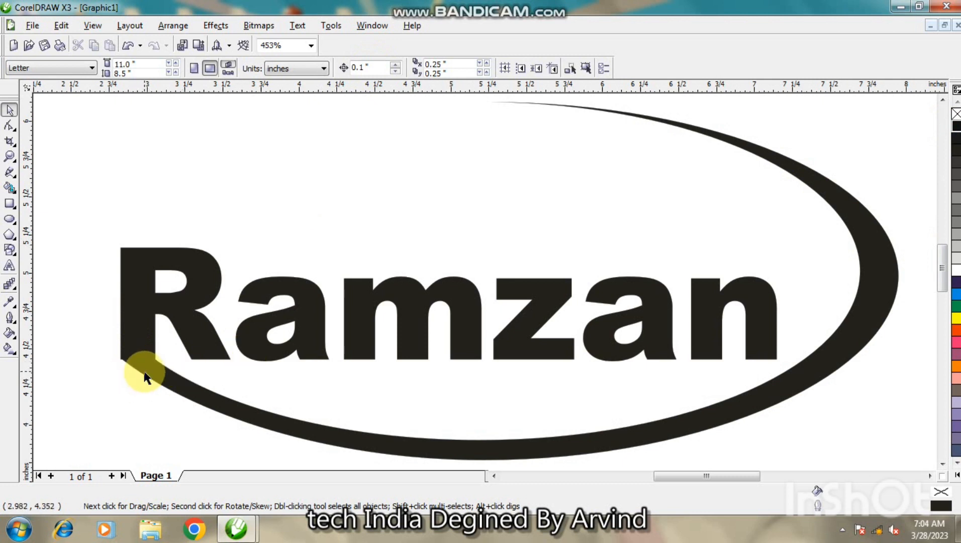
{"action": "scroll", "coordinate": [145, 377], "scroll_direction": "down", "scroll_amount": 1}
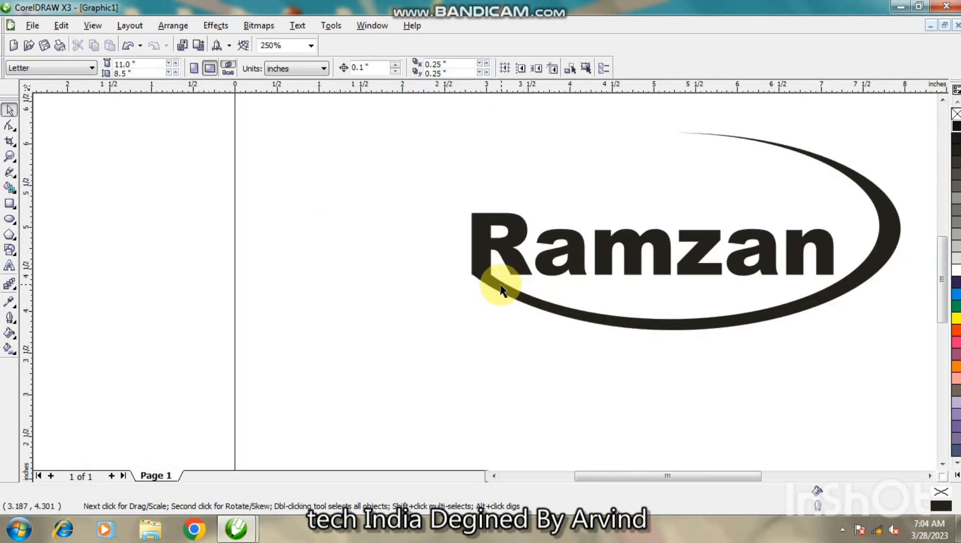
{"action": "left_click", "coordinate": [488, 284]}
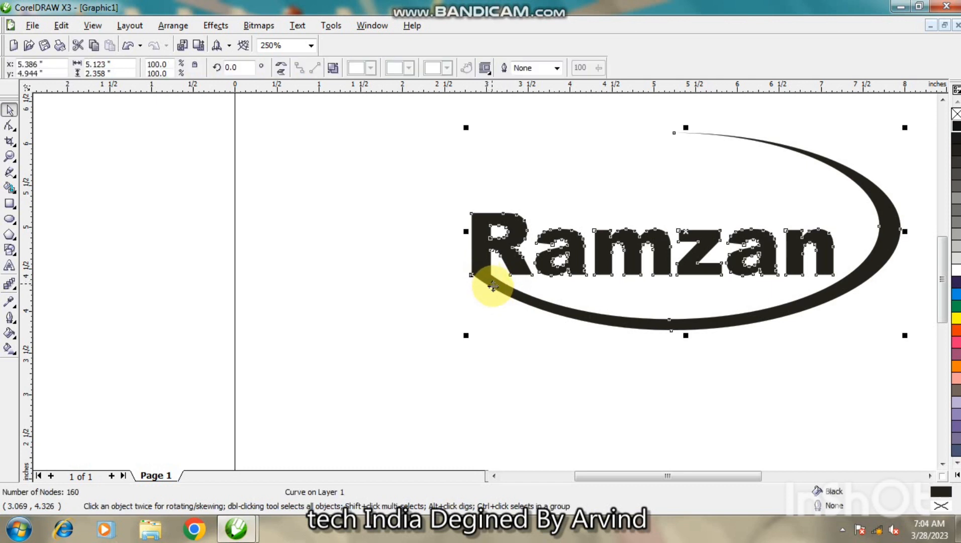
{"action": "key", "text": "ctrl+z"}
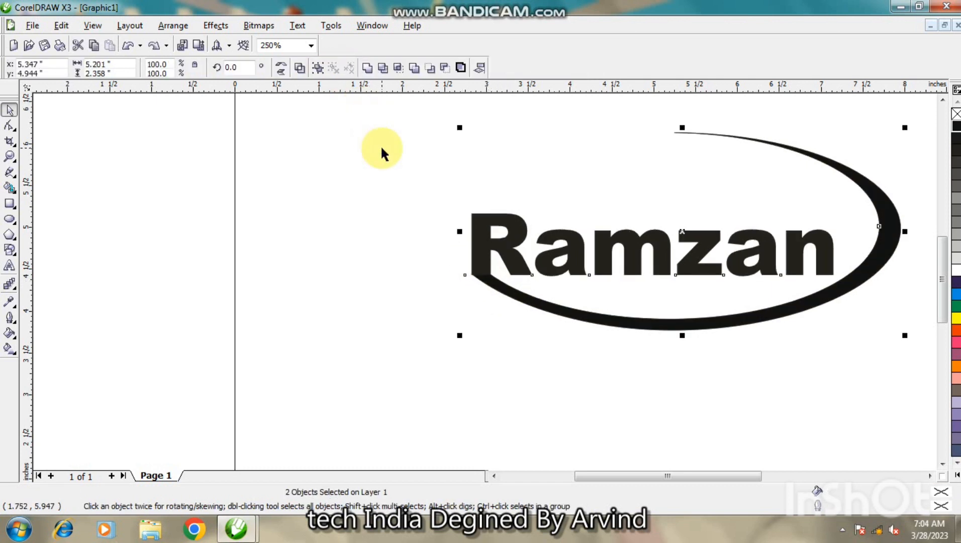
Move the crescent's lower-left end node exactly onto the R's lower-left corner
{"action": "left_click", "coordinate": [505, 283]}
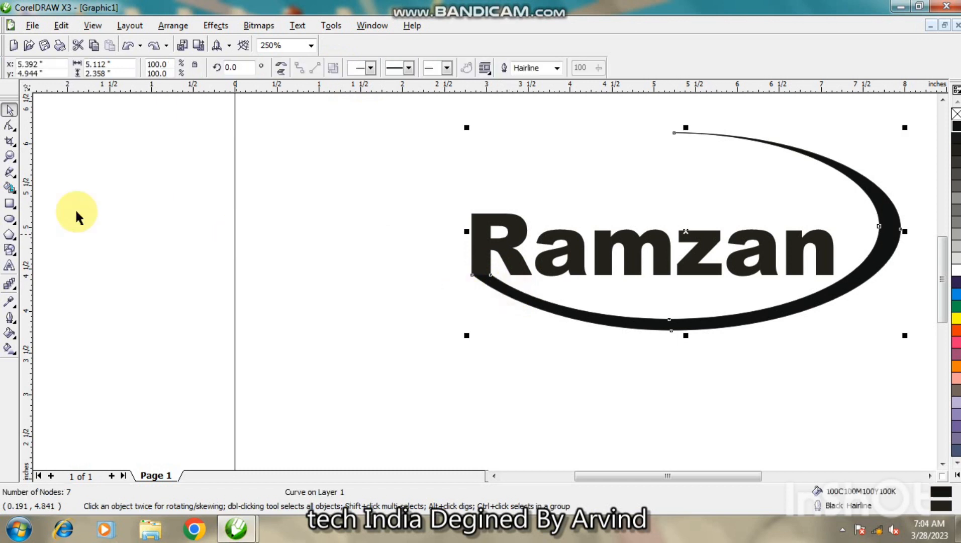
{"action": "left_click", "coordinate": [10, 126]}
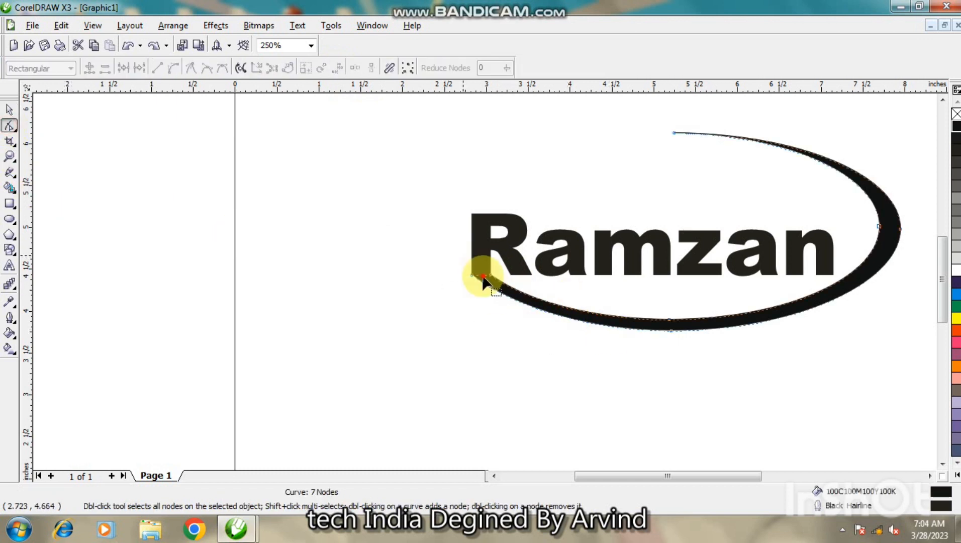
{"action": "scroll", "coordinate": [493, 286], "scroll_direction": "up", "scroll_amount": 4}
{"action": "left_click_drag", "start_coordinate": [361, 241], "coordinate": [353, 241]}
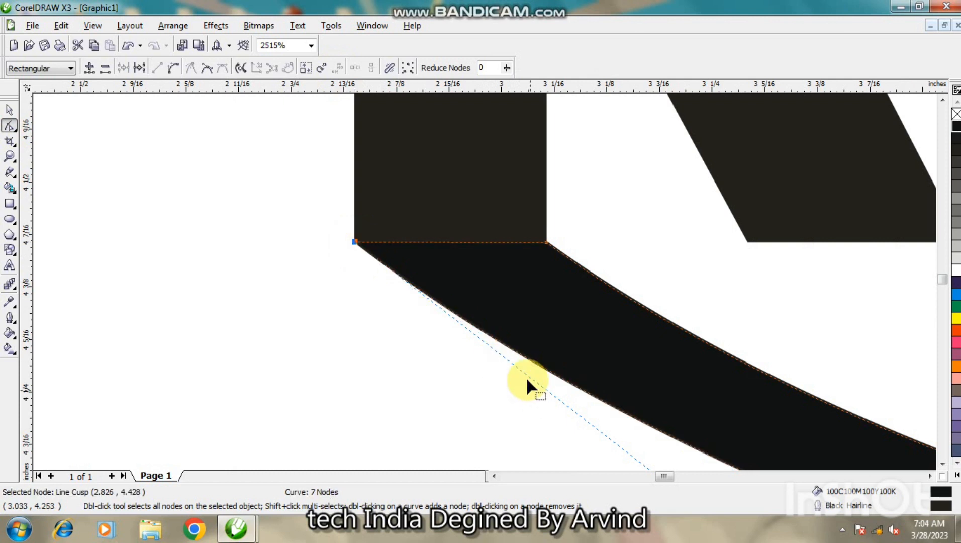
Reshape the crescent's outer edge by lowering its bottom node and steepening the curve handle below the R
{"action": "scroll", "coordinate": [487, 289], "scroll_direction": "down", "scroll_amount": 1}
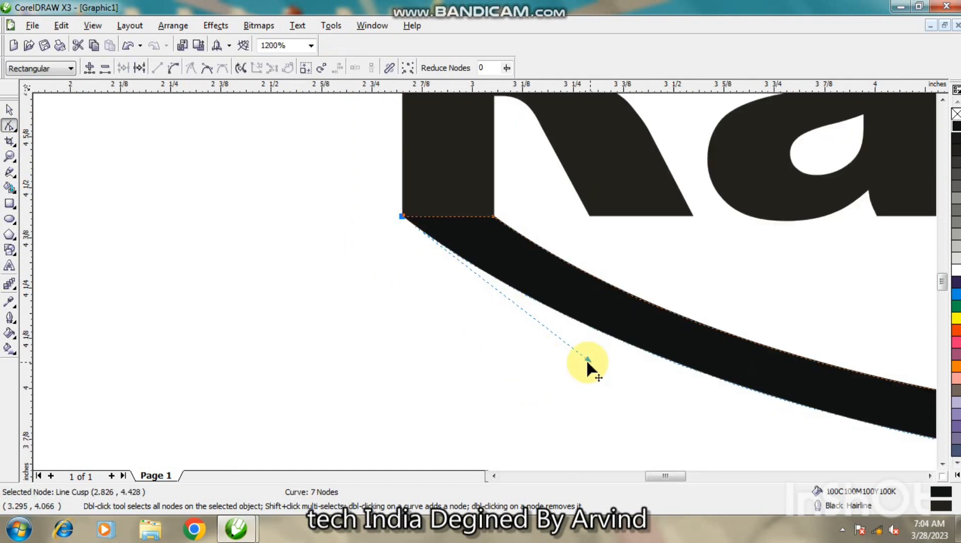
{"action": "left_click_drag", "start_coordinate": [587, 357], "coordinate": [576, 409]}
{"action": "scroll", "coordinate": [576, 409], "scroll_direction": "down", "scroll_amount": 1}
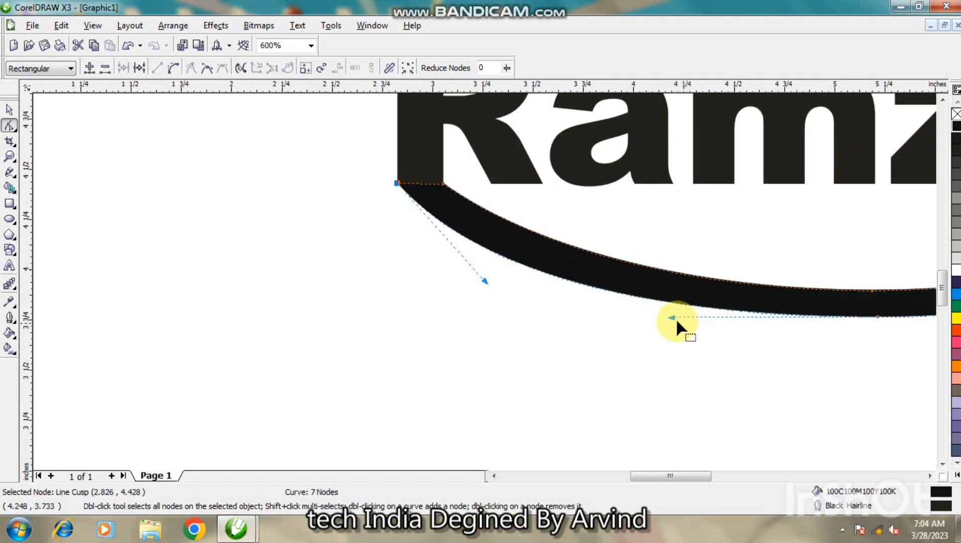
{"action": "left_click_drag", "start_coordinate": [877, 318], "coordinate": [875, 357]}
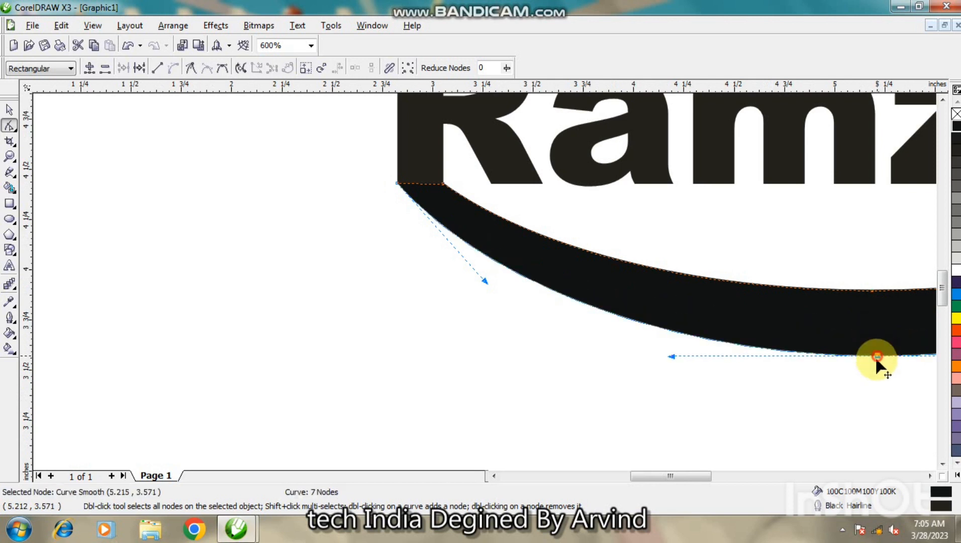
{"action": "left_click_drag", "start_coordinate": [484, 281], "coordinate": [459, 284]}
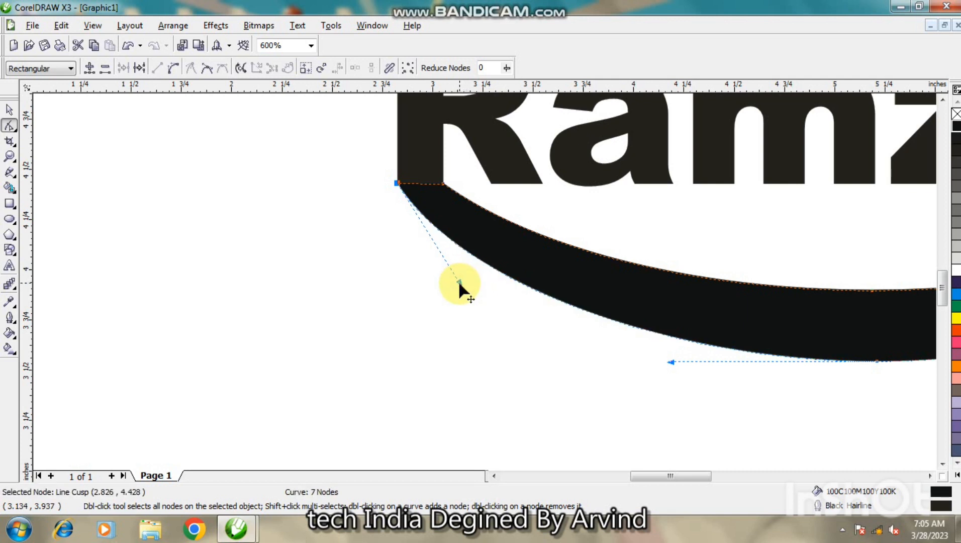
Lower the crescent's inner bottom node to about (5.273, 3.728) to slim the band beneath the text
{"action": "scroll", "coordinate": [502, 284], "scroll_direction": "down", "scroll_amount": 2}
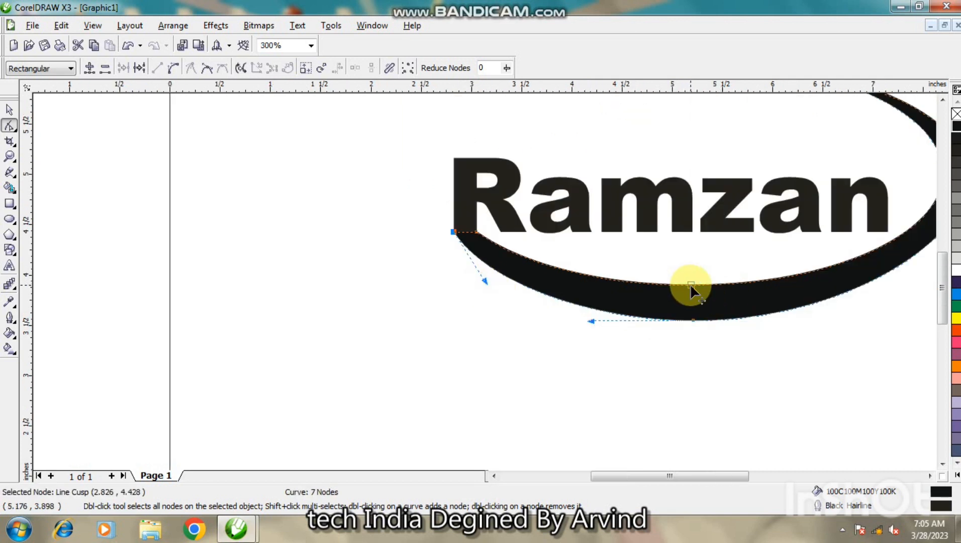
{"action": "left_click_drag", "start_coordinate": [691, 286], "coordinate": [700, 303]}
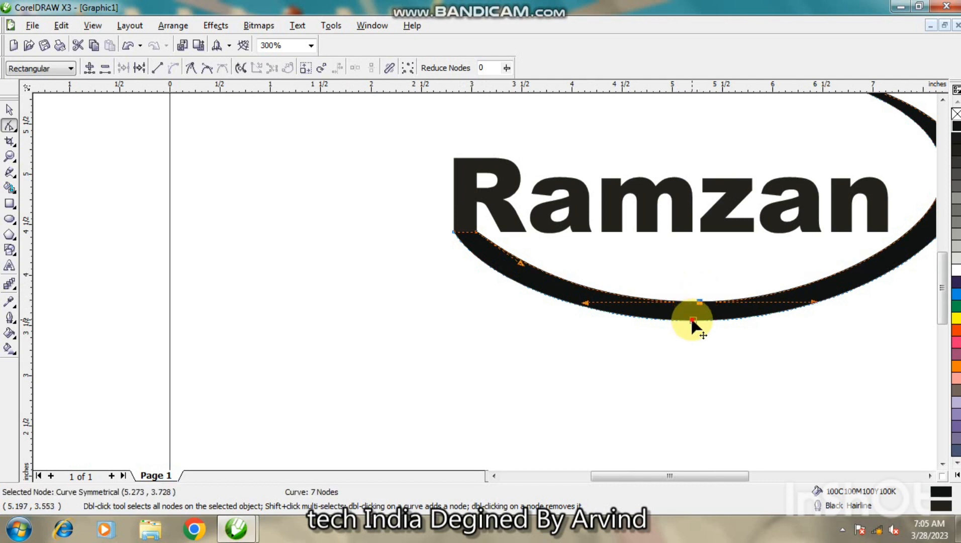
{"action": "left_click", "coordinate": [692, 320]}
{"action": "left_click_drag", "start_coordinate": [590, 320], "coordinate": [588, 319]}
{"action": "left_click", "coordinate": [542, 347]}
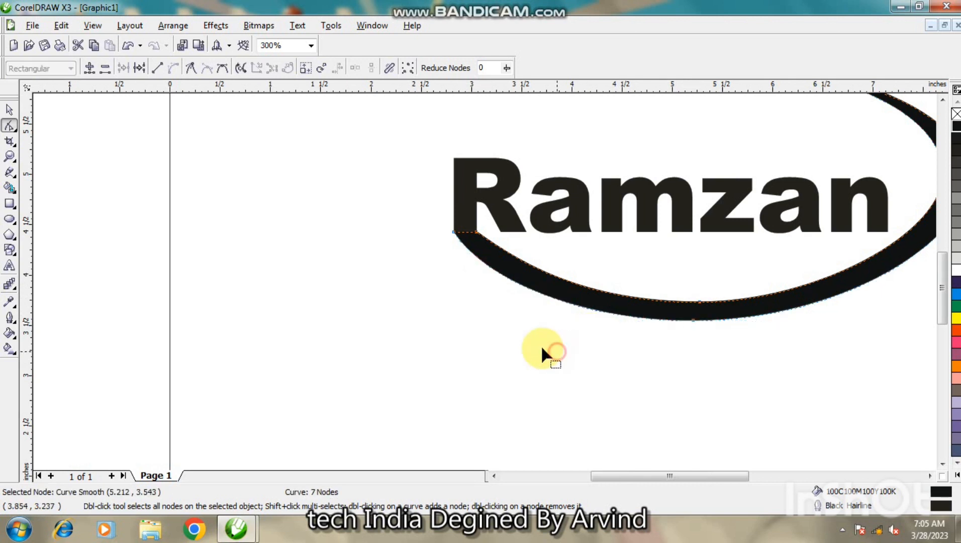
Weld the crescent swoosh and the Ramzan lettering into a single curve and check that they select together
{"action": "scroll", "coordinate": [493, 284], "scroll_direction": "down", "scroll_amount": 2}
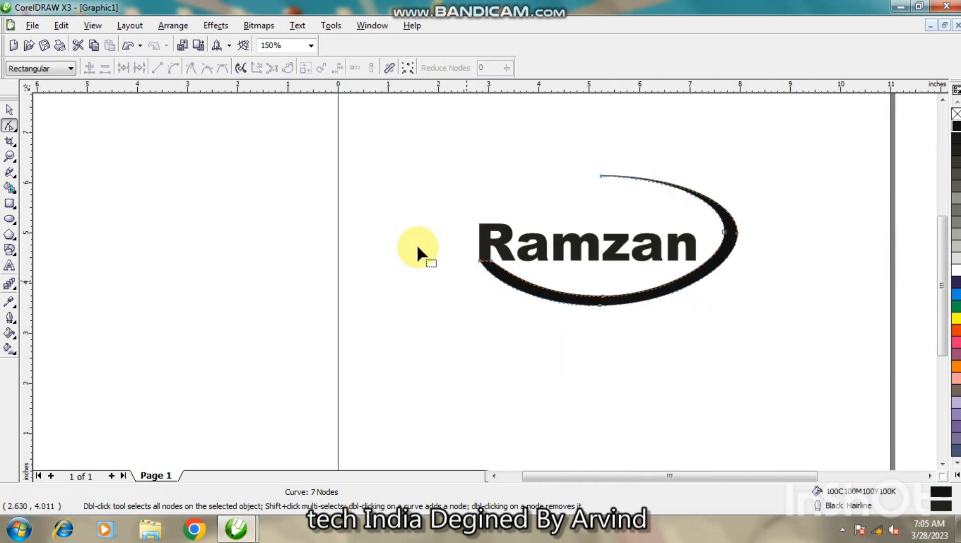
{"action": "left_click", "coordinate": [9, 110]}
{"action": "left_click", "coordinate": [152, 188]}
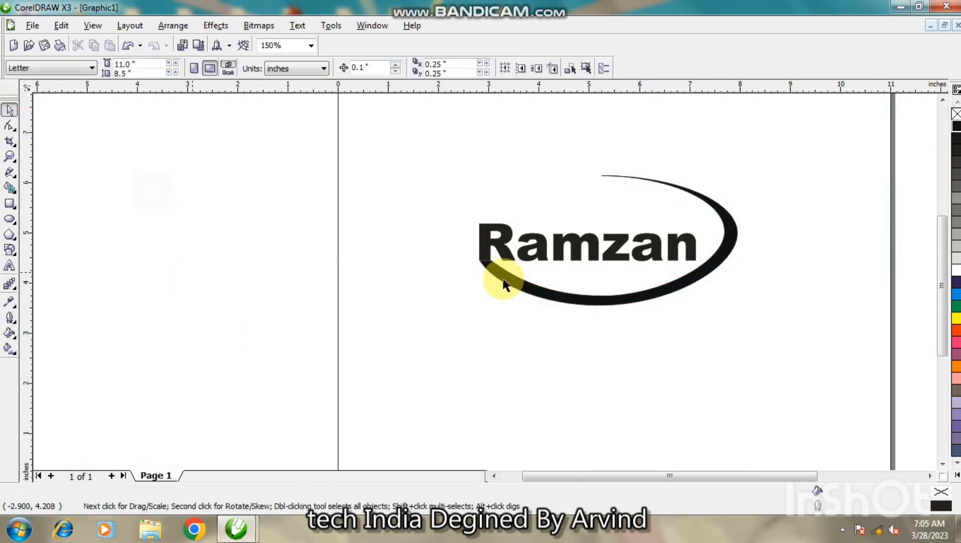
{"action": "left_click", "coordinate": [512, 287]}
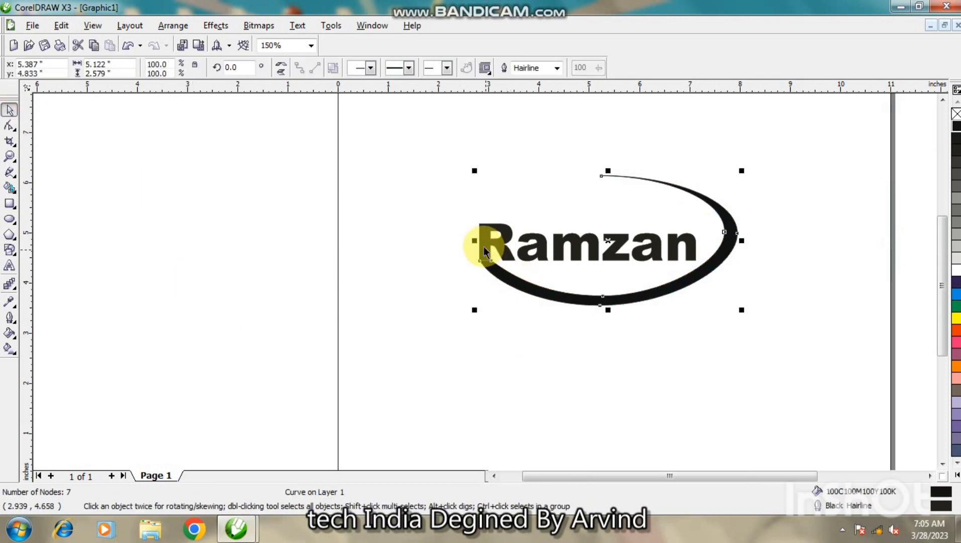
{"action": "left_click", "coordinate": [483, 247], "text": "shift"}
{"action": "left_click", "coordinate": [370, 68]}
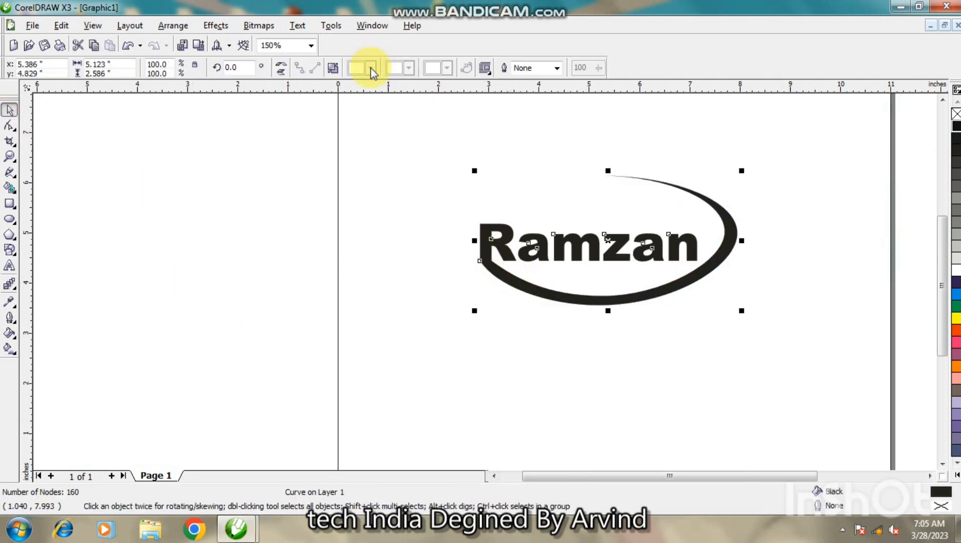
{"action": "left_click", "coordinate": [386, 238]}
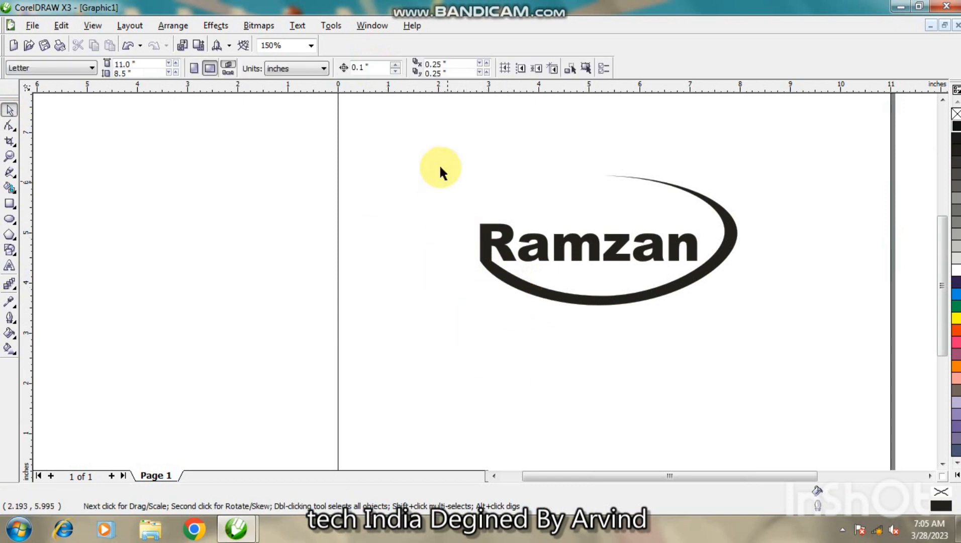
{"action": "left_click_drag", "start_coordinate": [431, 150], "coordinate": [803, 373]}
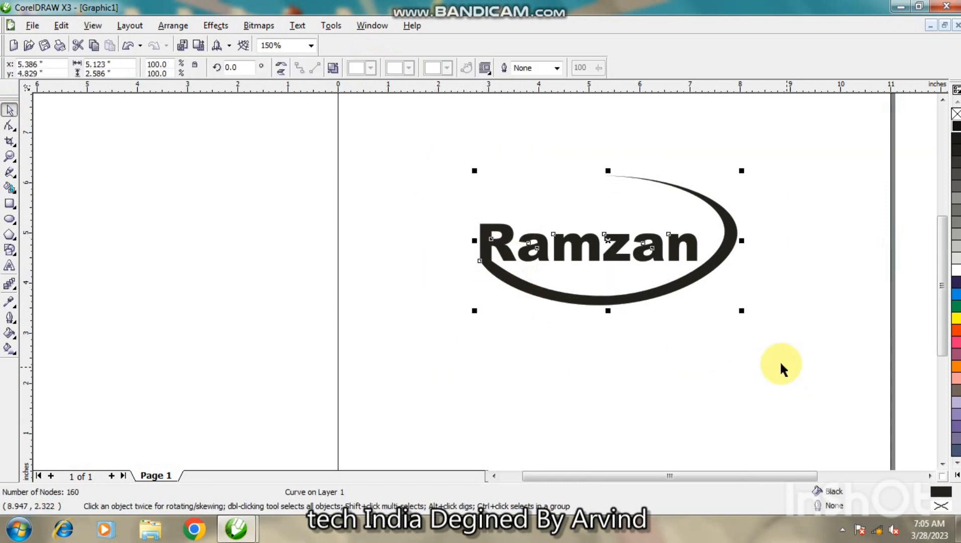
{"action": "left_click", "coordinate": [612, 358]}
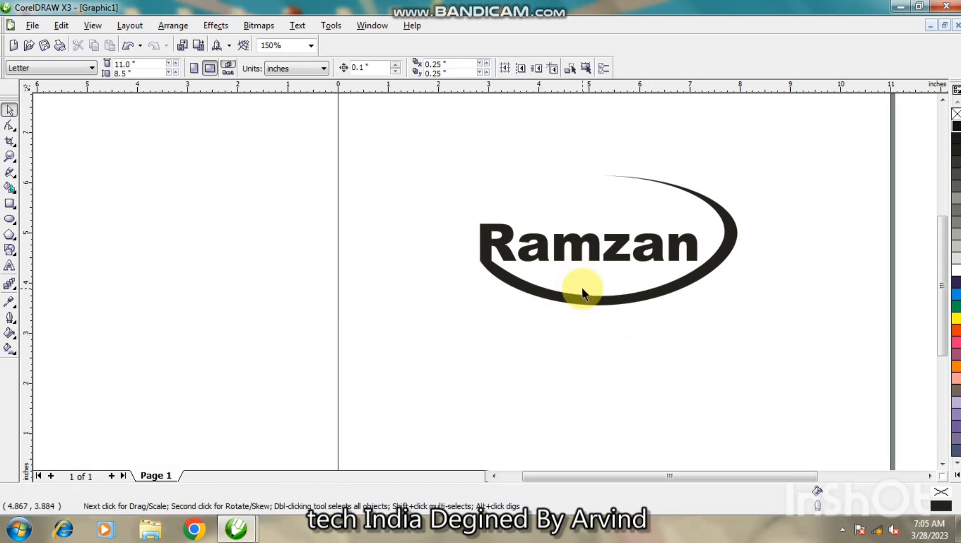
Enlarge the welded logo from its centre to about 8.16 by 4.12 inches and shift it slightly right on the page
{"action": "scroll", "coordinate": [582, 289], "scroll_direction": "down", "scroll_amount": 1}
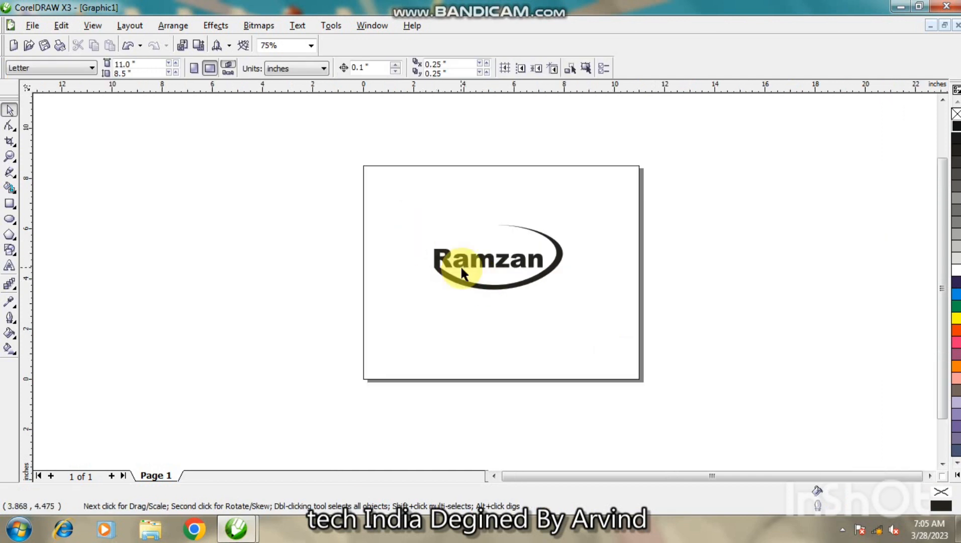
{"action": "left_click", "coordinate": [438, 261]}
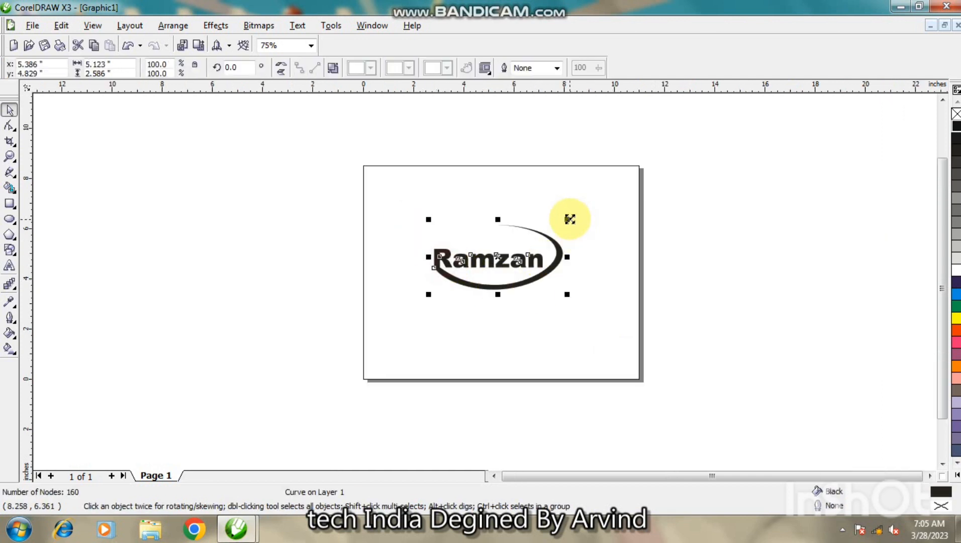
{"action": "left_click_drag", "start_coordinate": [570, 220], "coordinate": [607, 200]}
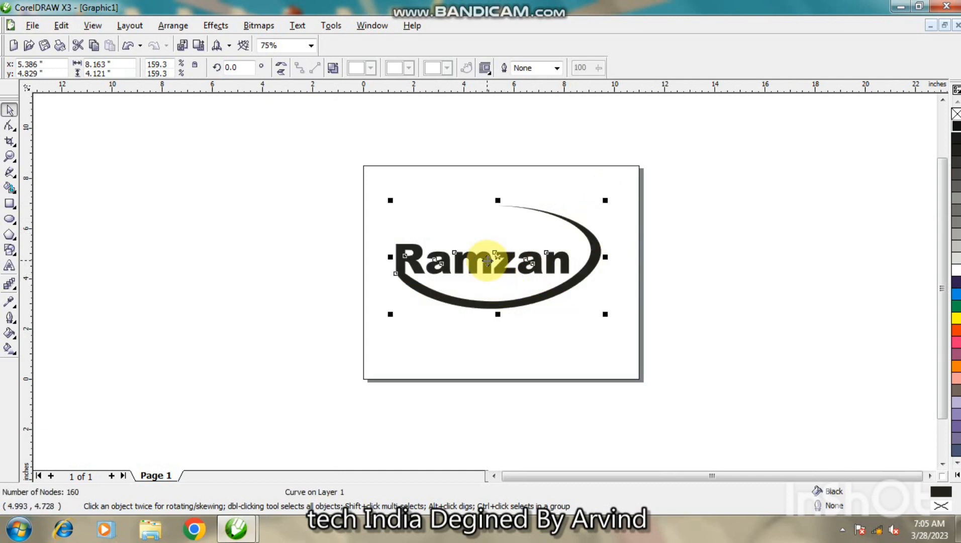
{"action": "left_click_drag", "start_coordinate": [487, 260], "coordinate": [492, 260]}
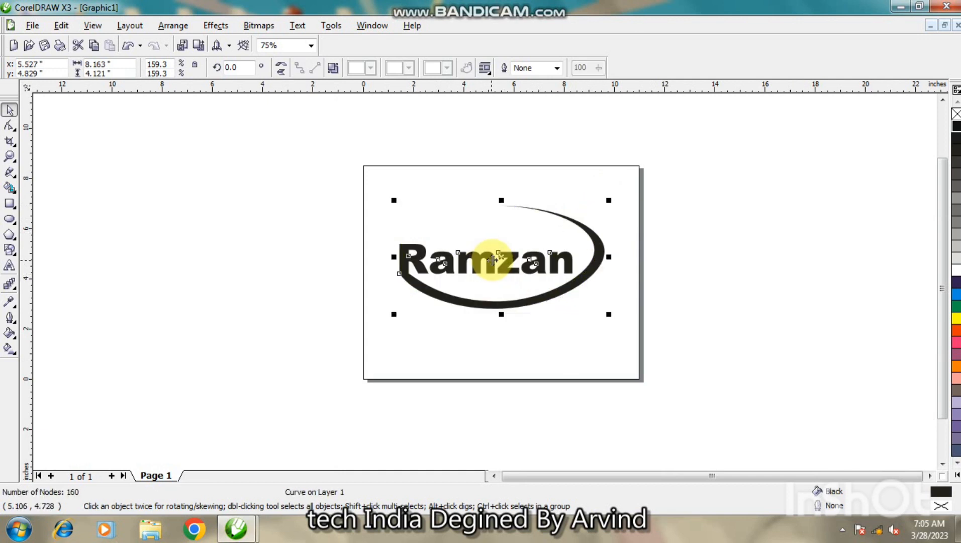
Apply a linear fountain fill running upward from below the swoosh to above the lettering, with orange as its starting colour
{"action": "left_click", "coordinate": [10, 349]}
{"action": "left_click_drag", "start_coordinate": [484, 330], "coordinate": [489, 209]}
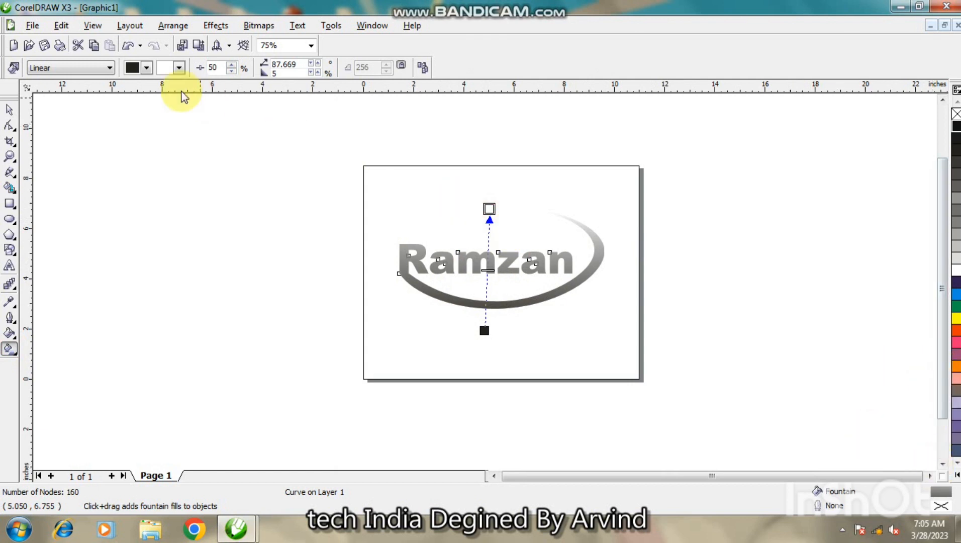
{"action": "left_click", "coordinate": [146, 67]}
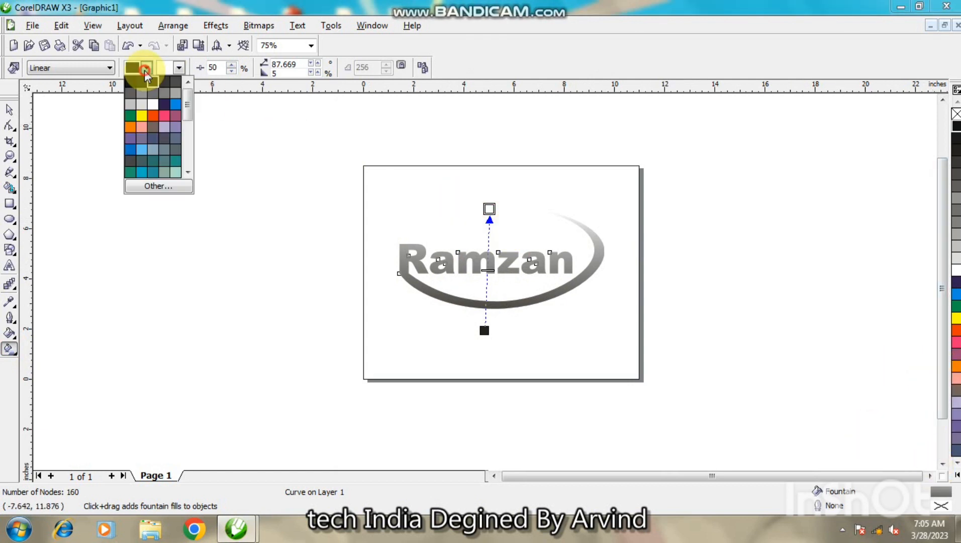
{"action": "left_click", "coordinate": [132, 126]}
{"action": "left_click", "coordinate": [148, 68]}
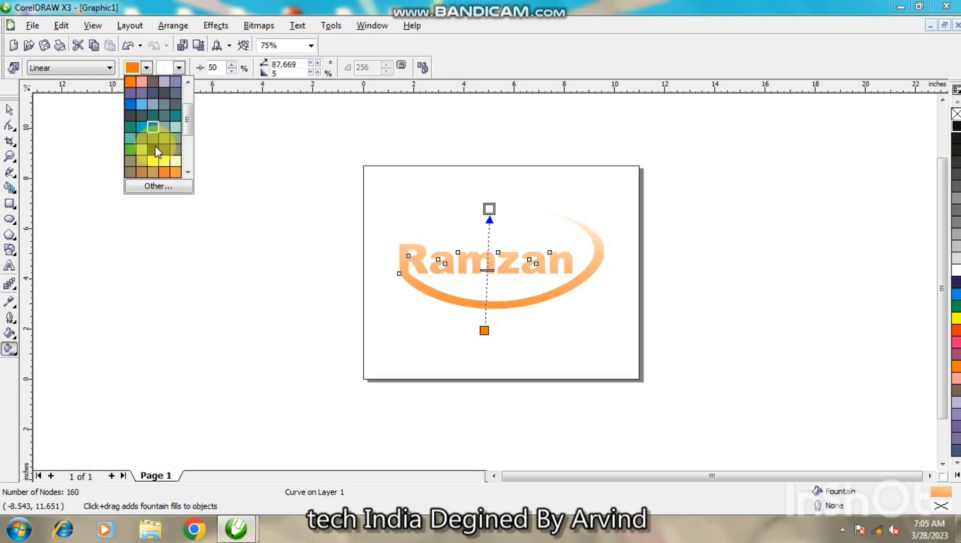
{"action": "left_click", "coordinate": [163, 185]}
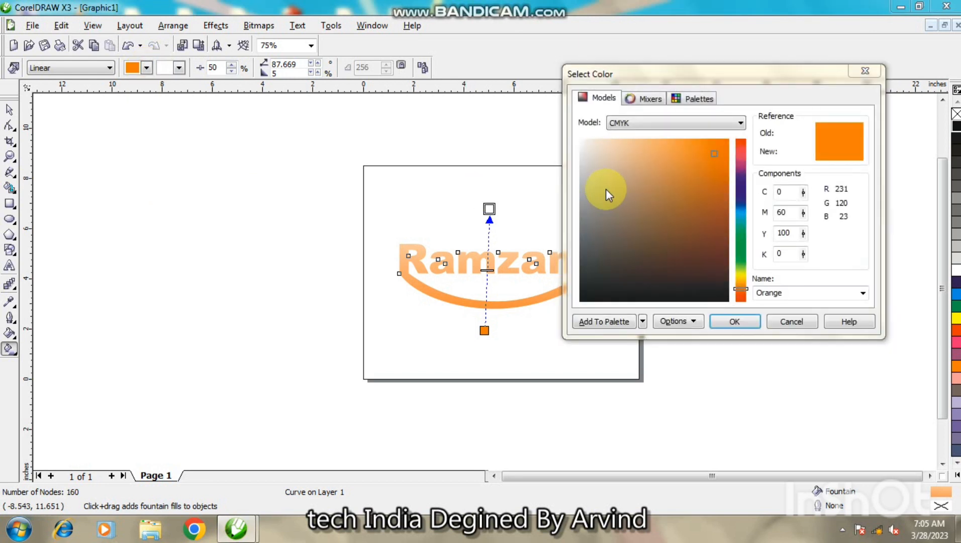
{"action": "left_click", "coordinate": [863, 72]}
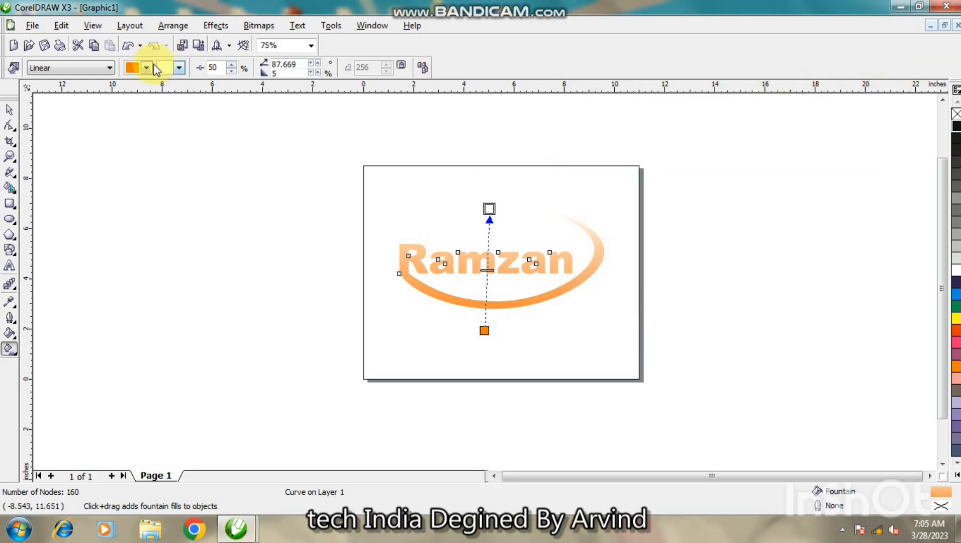
Change the fountain fill's starting colour to a lighter orange
{"action": "left_click", "coordinate": [148, 68]}
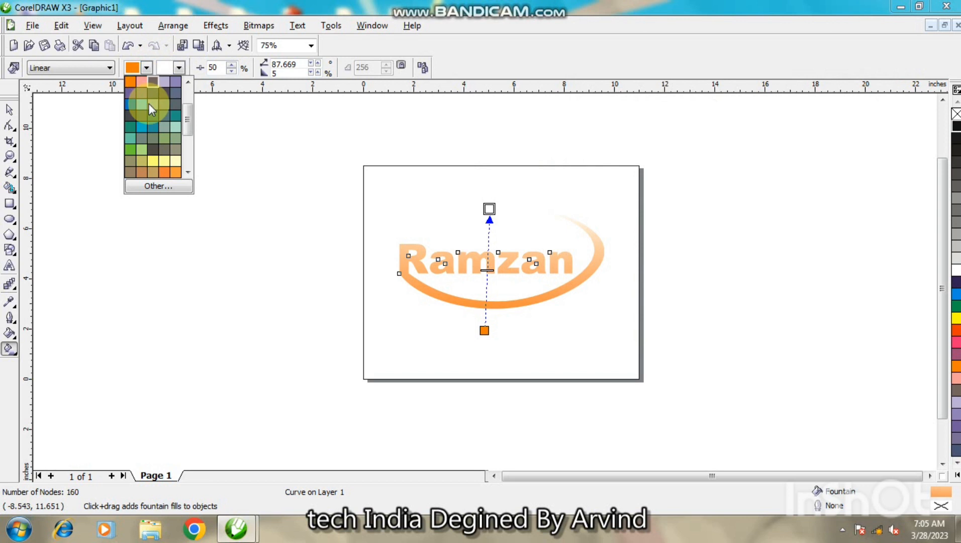
{"action": "left_click", "coordinate": [176, 171]}
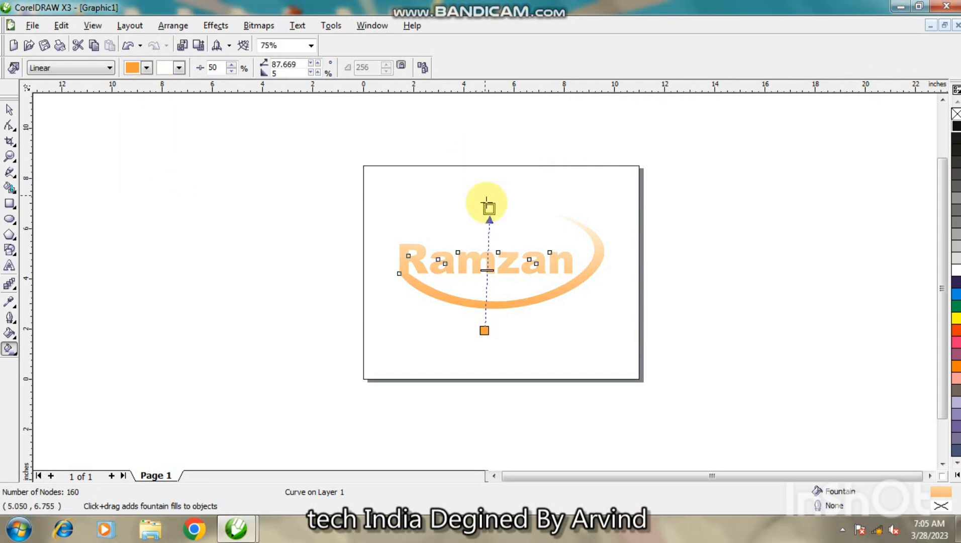
Try a pale peach as the fountain fill's starting colour, and undo it
{"action": "left_click", "coordinate": [145, 68]}
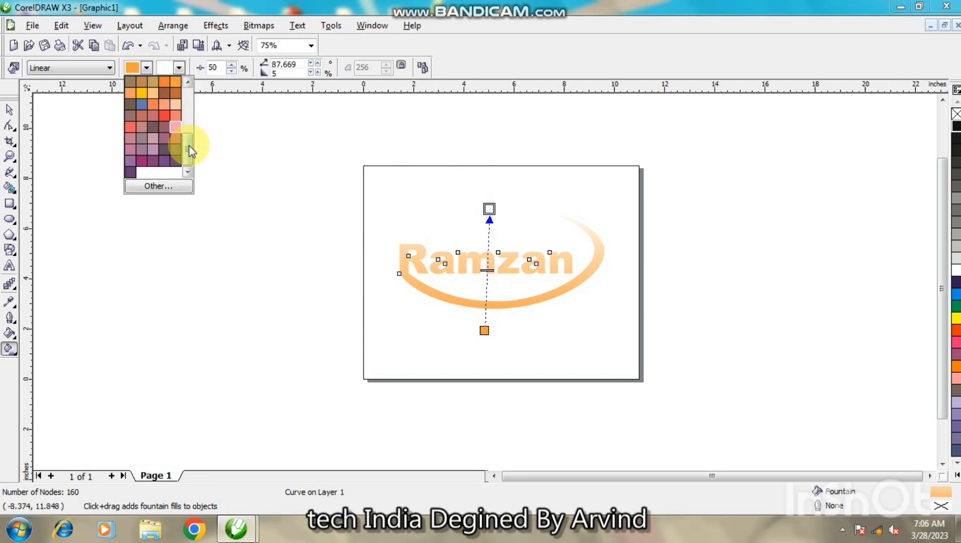
{"action": "left_click_drag", "start_coordinate": [189, 145], "coordinate": [191, 120]}
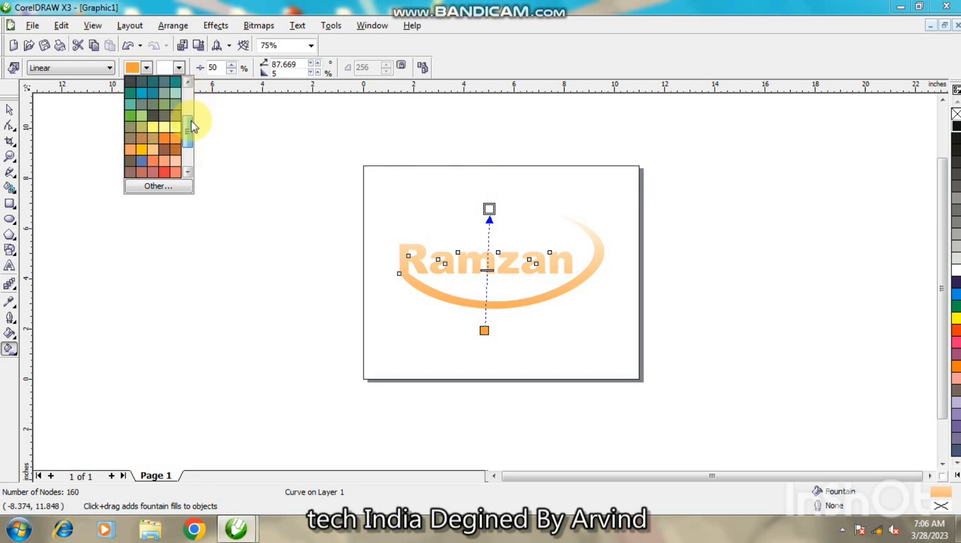
{"action": "left_click", "coordinate": [175, 158]}
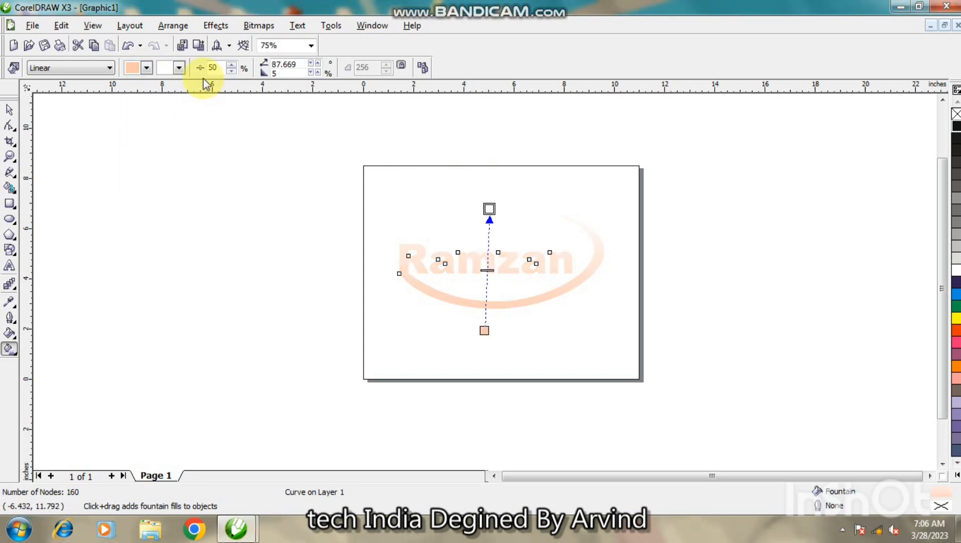
Tilt the fountain fill's end point slightly left, to an angle of about 93.8 degrees, and set its end colour to pale peach
{"action": "left_click", "coordinate": [489, 209]}
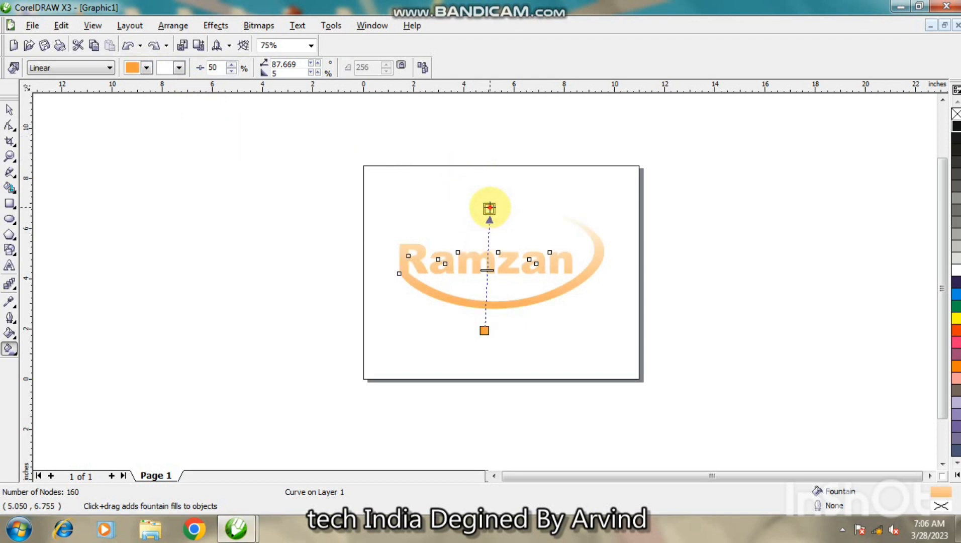
{"action": "left_click_drag", "start_coordinate": [489, 208], "coordinate": [475, 203]}
{"action": "left_click", "coordinate": [180, 67]}
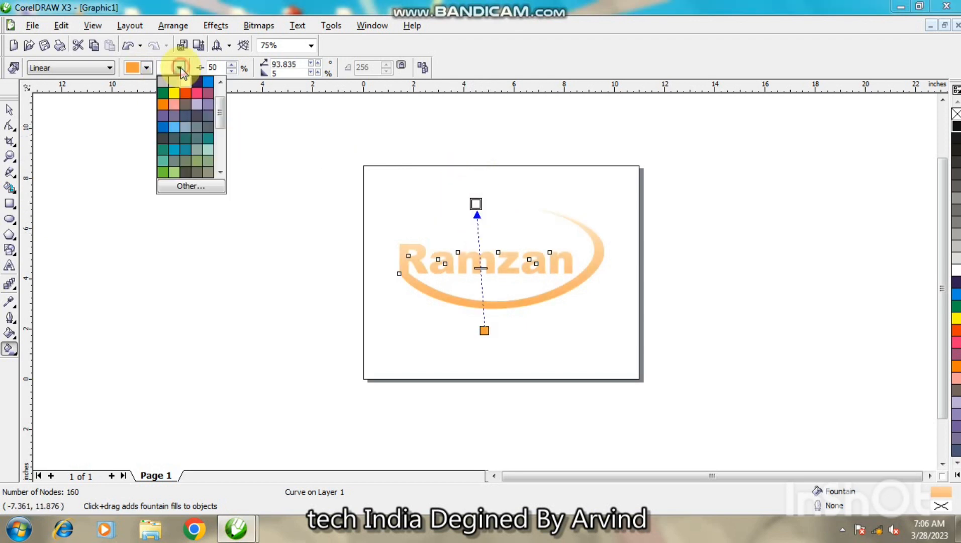
{"action": "left_click", "coordinate": [221, 173]}
{"action": "left_click", "coordinate": [220, 172]}
{"action": "left_click", "coordinate": [221, 173]}
{"action": "left_click", "coordinate": [221, 173]}
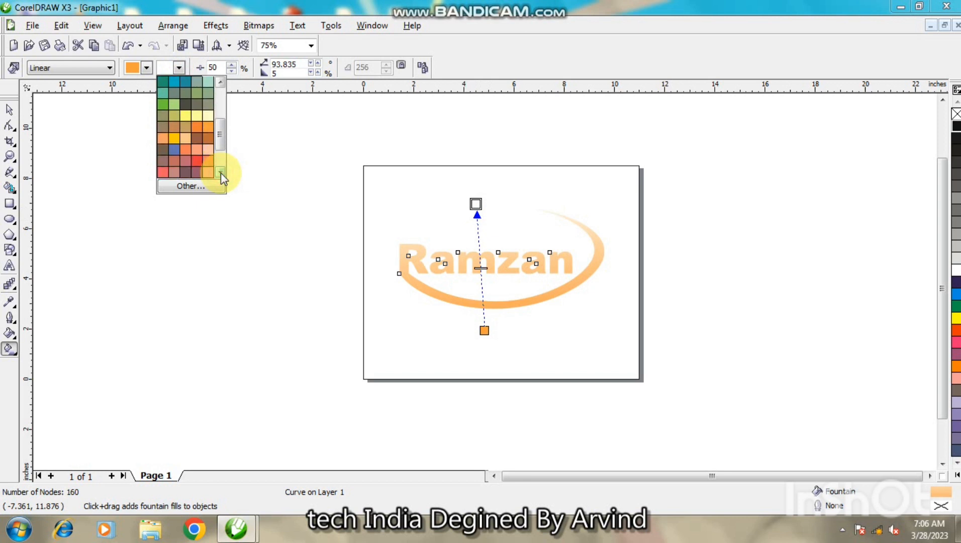
{"action": "left_click", "coordinate": [207, 150]}
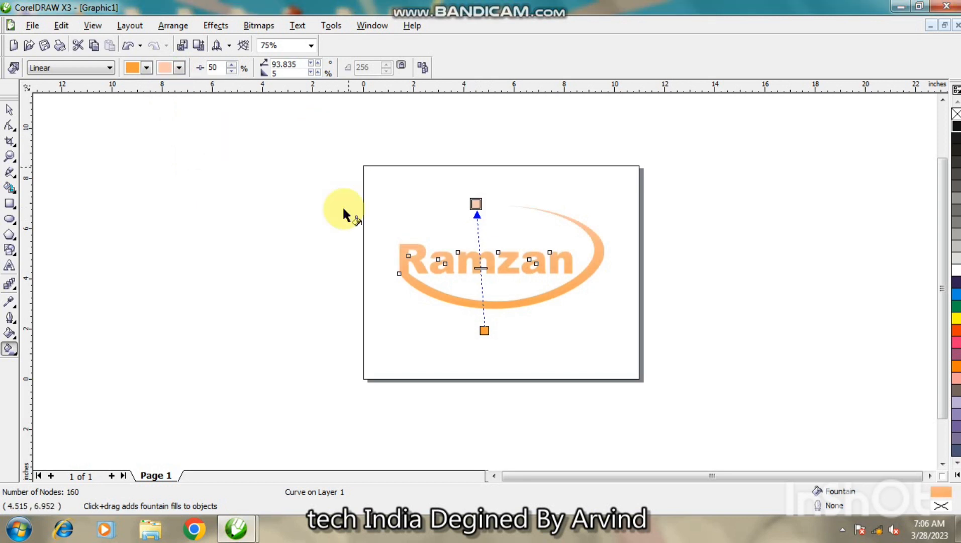
Extend the fountain fill's end point up to the page's upper edge, and deselect the logo to view the gradient
{"action": "left_click", "coordinate": [476, 202]}
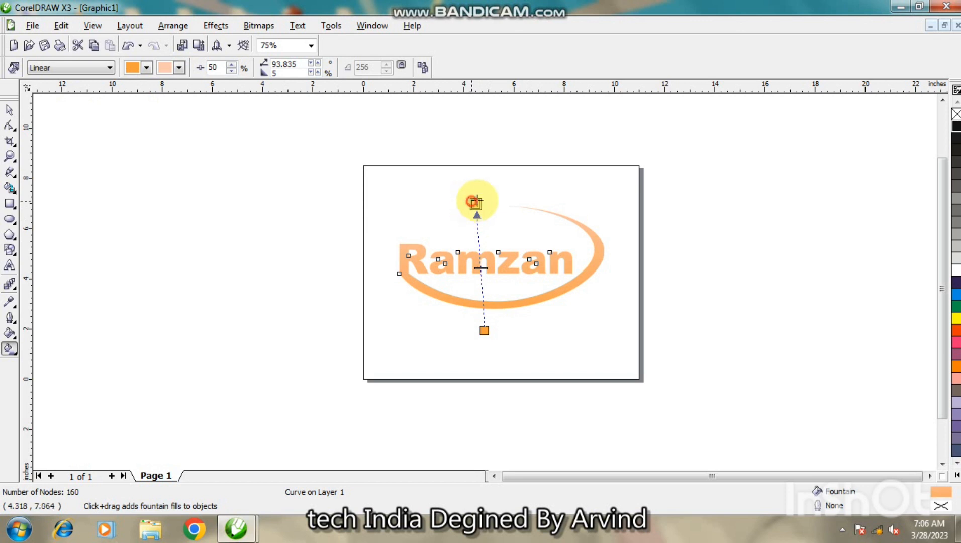
{"action": "left_click_drag", "start_coordinate": [475, 203], "coordinate": [478, 168]}
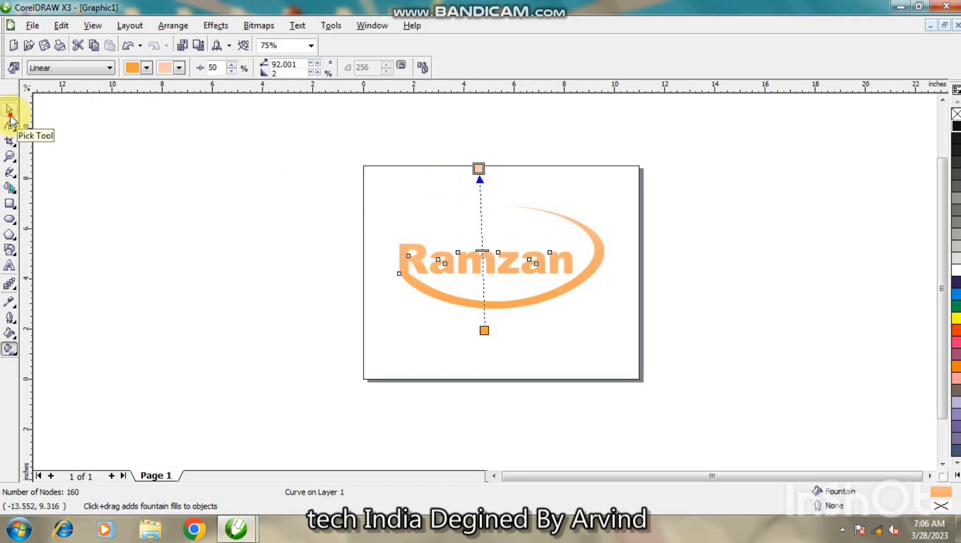
{"action": "left_click", "coordinate": [10, 113]}
{"action": "left_click", "coordinate": [501, 316]}
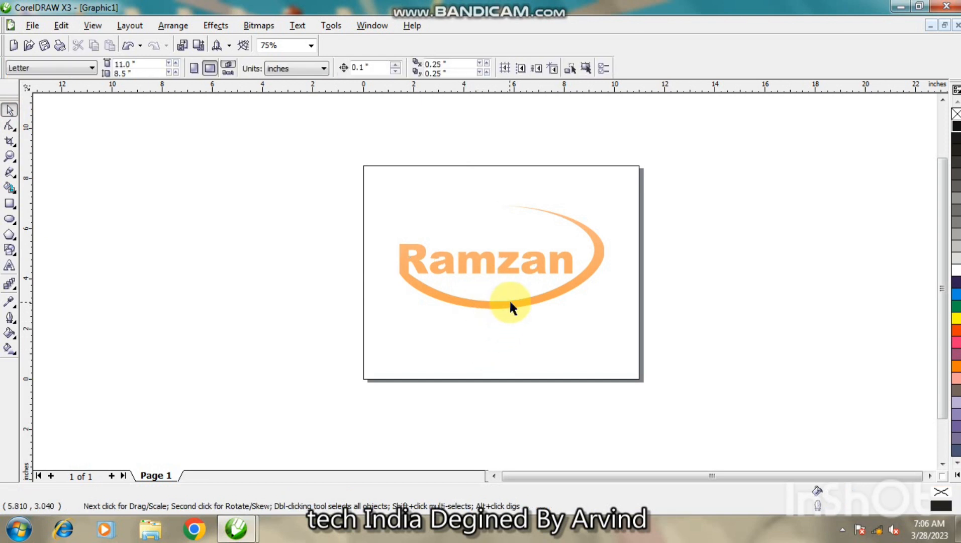
{"action": "left_click", "coordinate": [510, 303]}
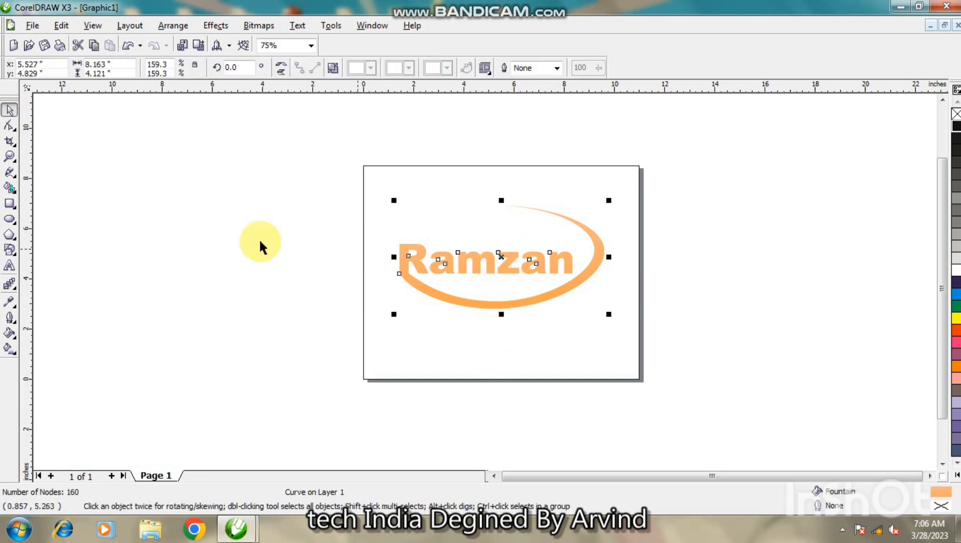
{"action": "left_click", "coordinate": [246, 230]}
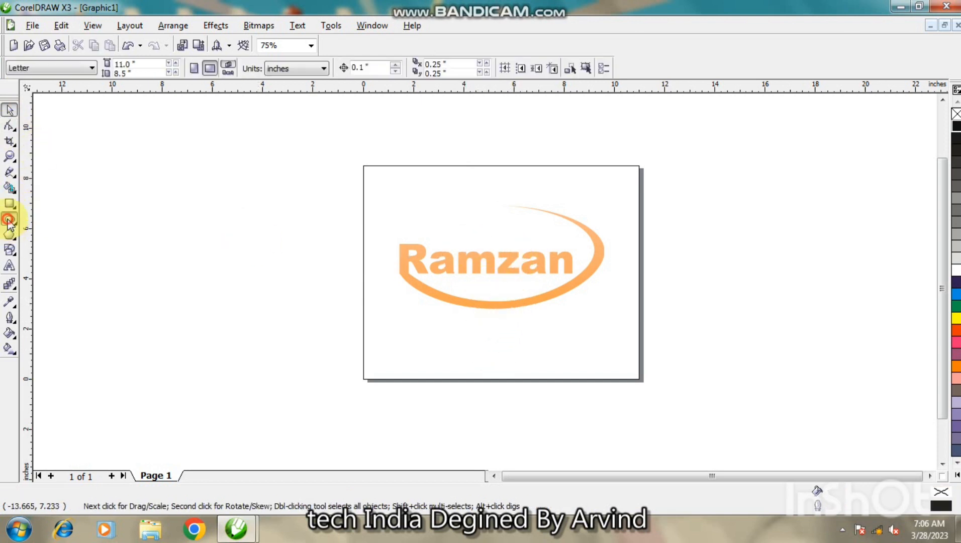
Draw a circle about 3.43 inches across over the page's upper-left area and duplicate it about 0.6 inches to the right
{"action": "left_click", "coordinate": [9, 220]}
{"action": "left_click", "coordinate": [395, 177]}
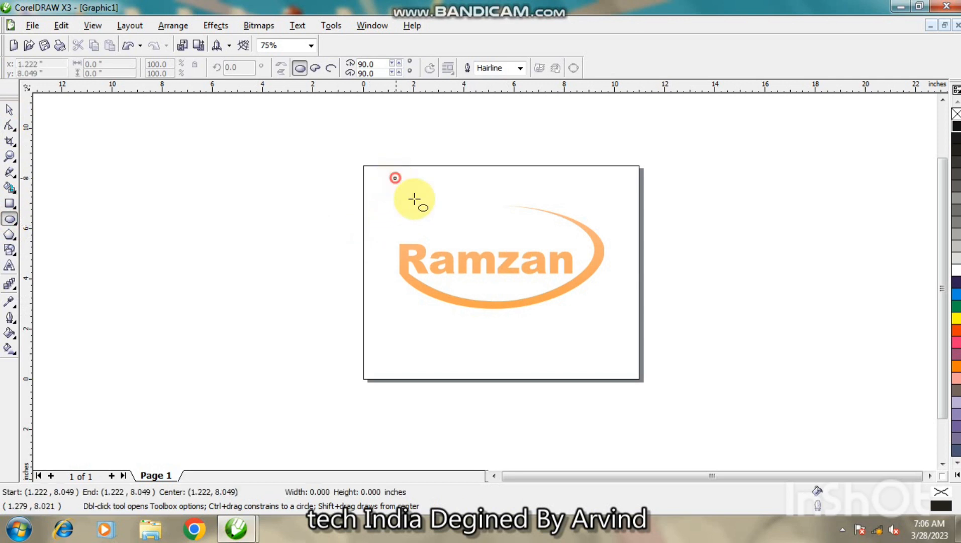
{"action": "left_click_drag", "start_coordinate": [414, 199], "coordinate": [480, 262]}
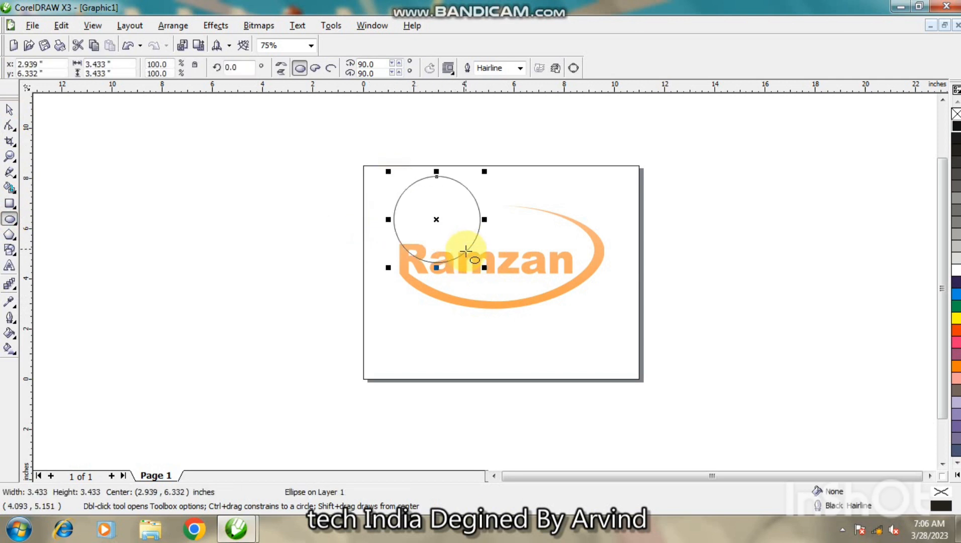
{"action": "key", "text": "ctrl+d"}
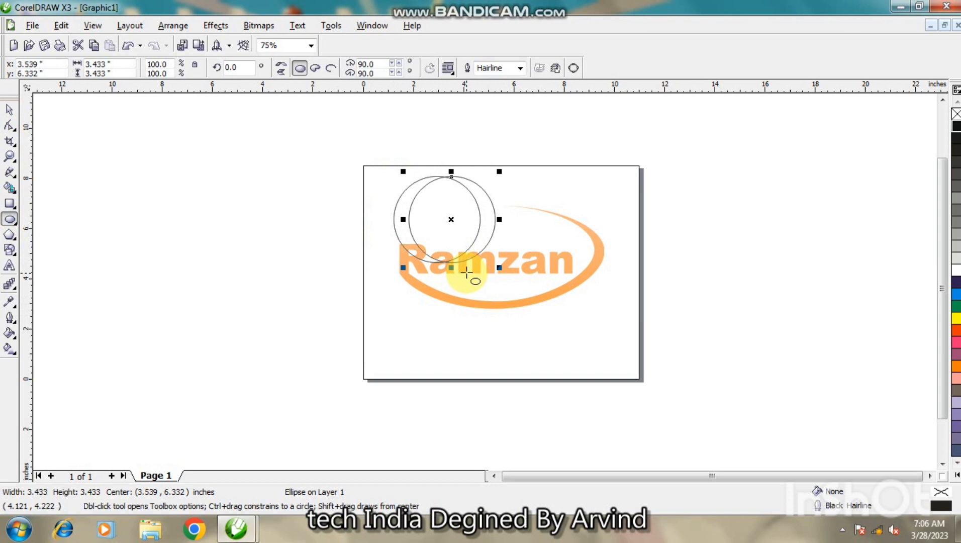
Fill the left crescent region between the two overlapping circles with Sky Blue using Smart Fill
{"action": "left_click", "coordinate": [10, 187]}
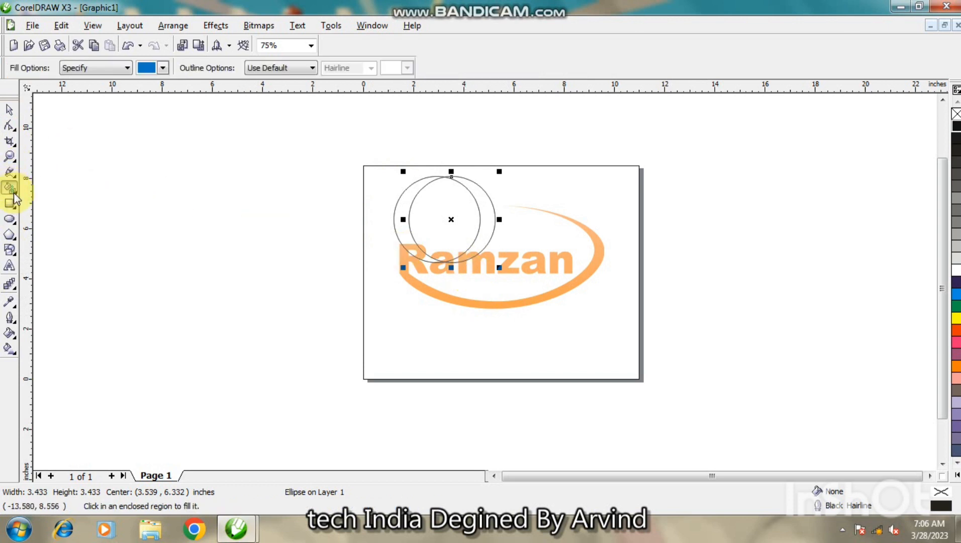
{"action": "left_click", "coordinate": [406, 201]}
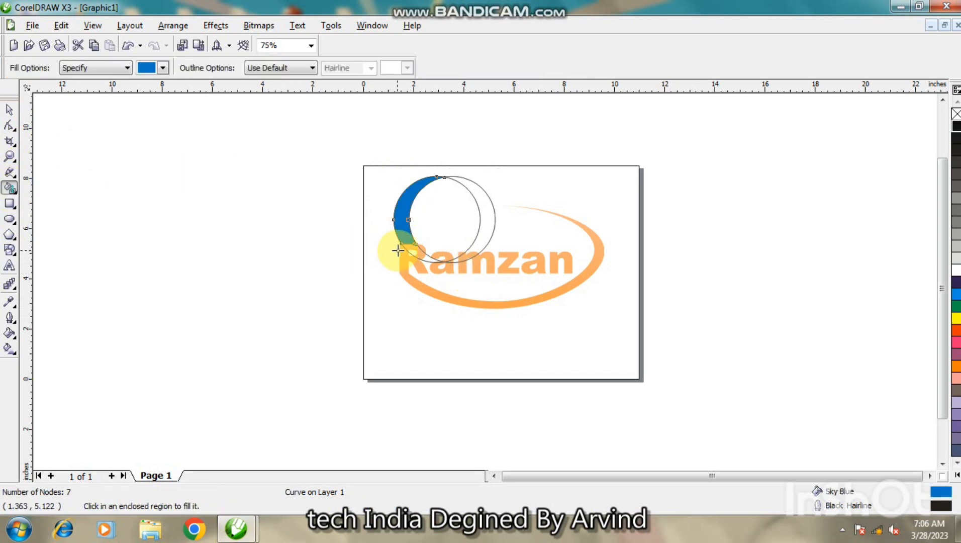
Undo the crescent's Smart Fill, then move both overlapping circles up about 1.2 inches, clear of the Ramzan text
{"action": "key", "text": "ctrl+z"}
{"action": "left_click", "coordinate": [9, 110]}
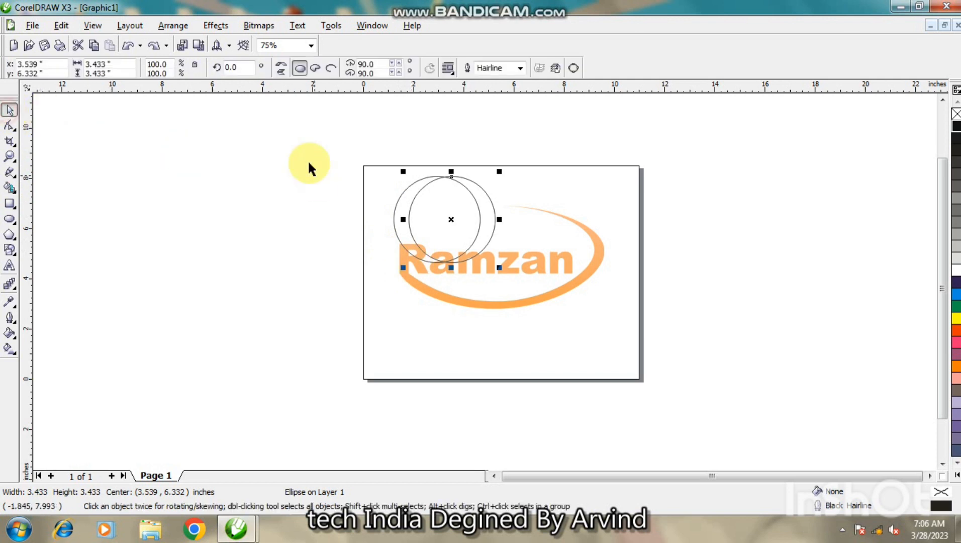
{"action": "left_click_drag", "start_coordinate": [352, 169], "coordinate": [511, 279]}
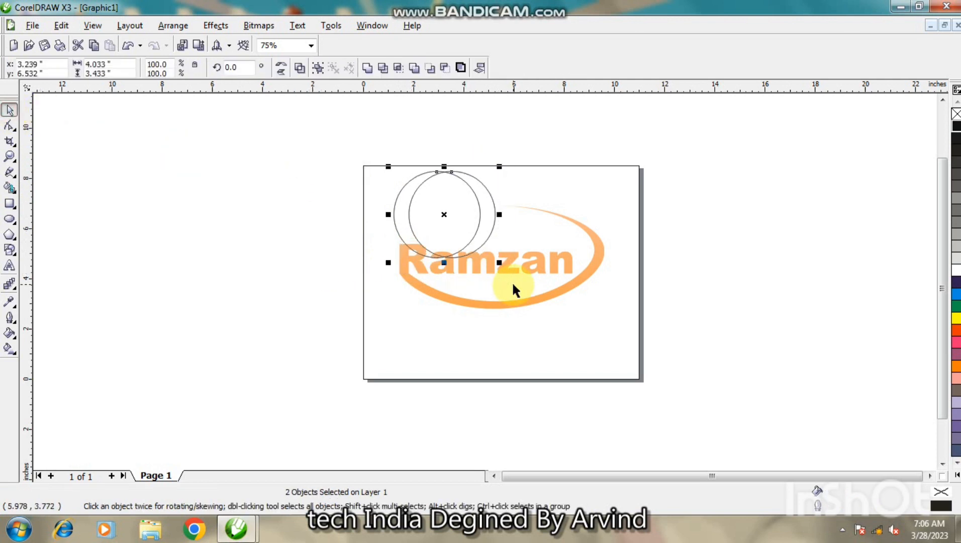
{"action": "key", "text": "Up"}
{"action": "key", "text": "Up"}
{"action": "key", "text": "Up"}
{"action": "key", "text": "Up"}
{"action": "key", "text": "Up"}
{"action": "key", "text": "Up"}
{"action": "key", "text": "Up"}
{"action": "key", "text": "Up"}
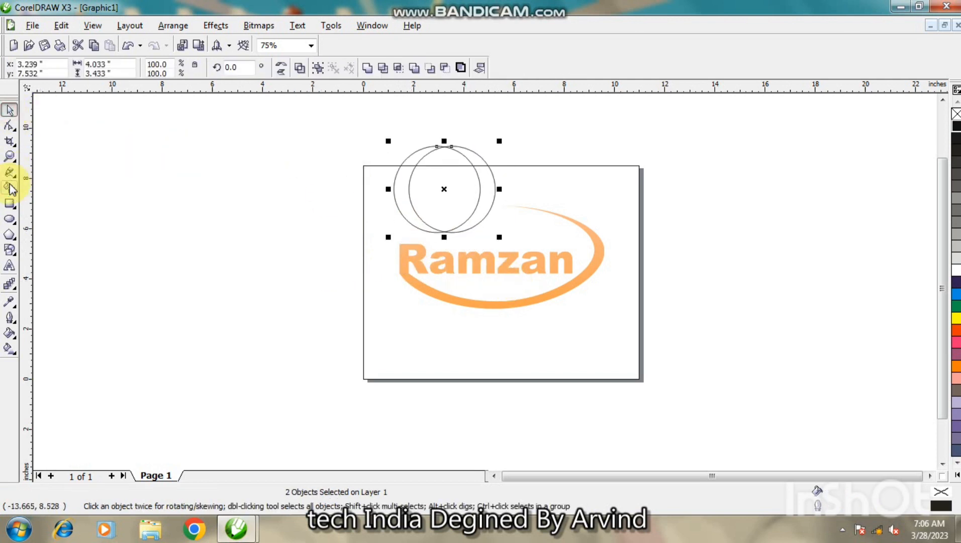
Fill the left crescent region between the two raised circles with Sky Blue using Smart Fill, and deselect it
{"action": "left_click", "coordinate": [10, 188]}
{"action": "left_click", "coordinate": [402, 201]}
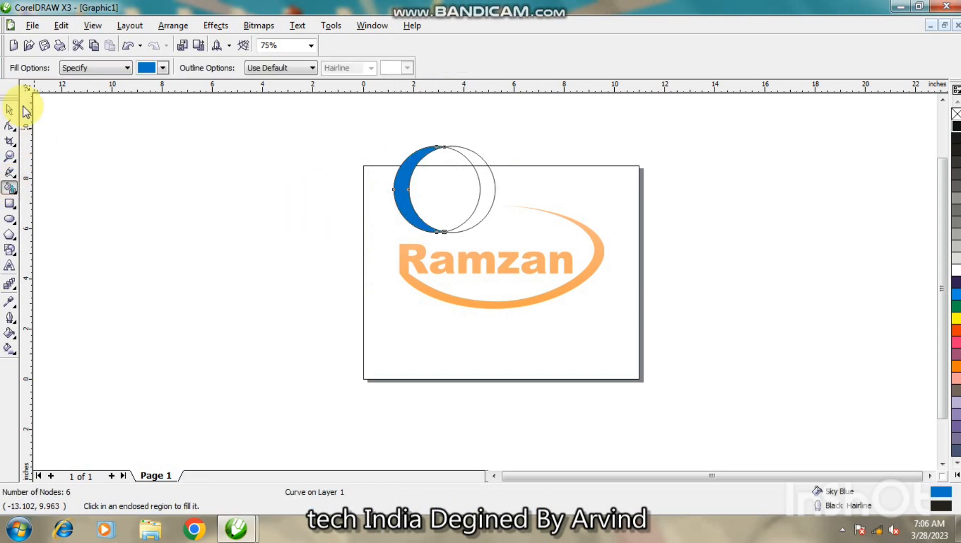
{"action": "left_click", "coordinate": [10, 109]}
{"action": "left_click", "coordinate": [227, 215]}
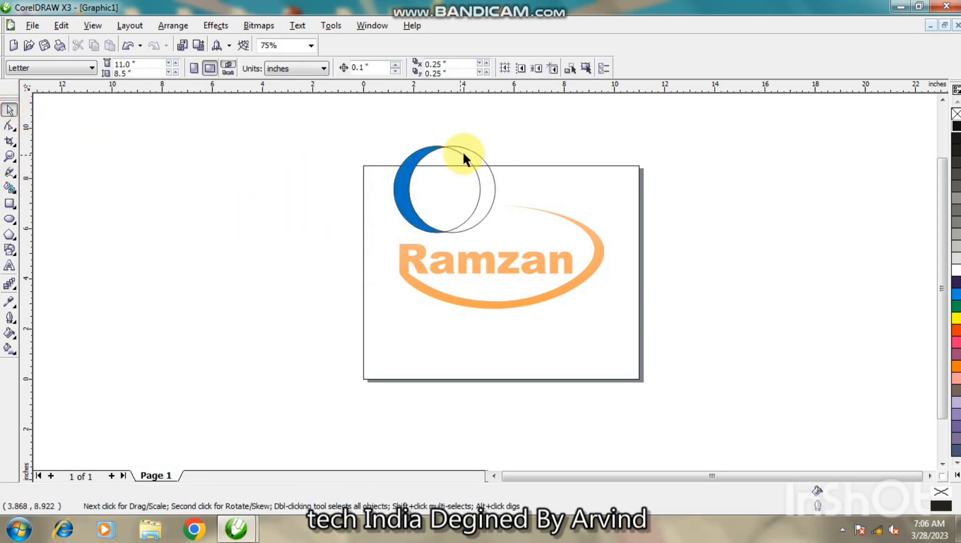
Delete both construction circles, keeping only the filled crescent
{"action": "left_click", "coordinate": [465, 153]}
{"action": "key", "text": "Delete"}
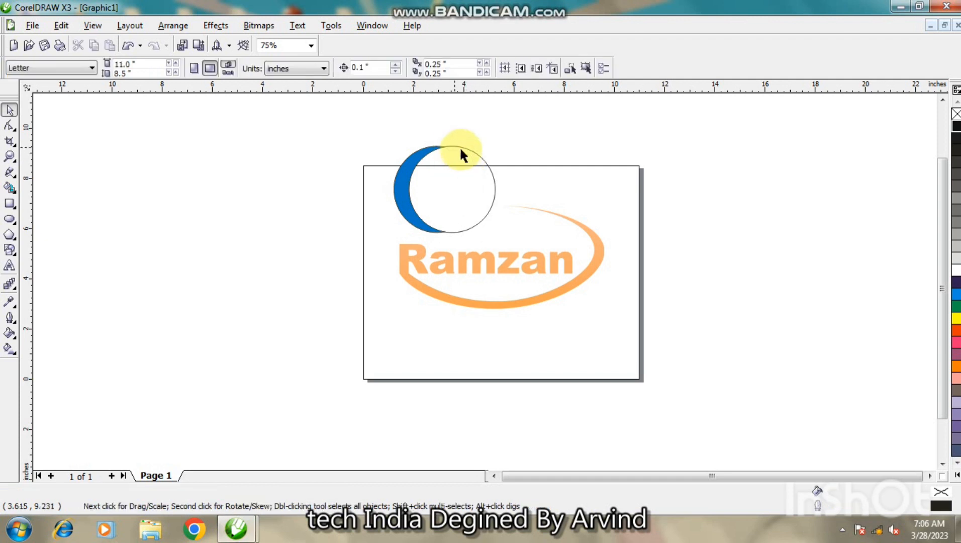
{"action": "left_click", "coordinate": [463, 146]}
{"action": "key", "text": "Delete"}
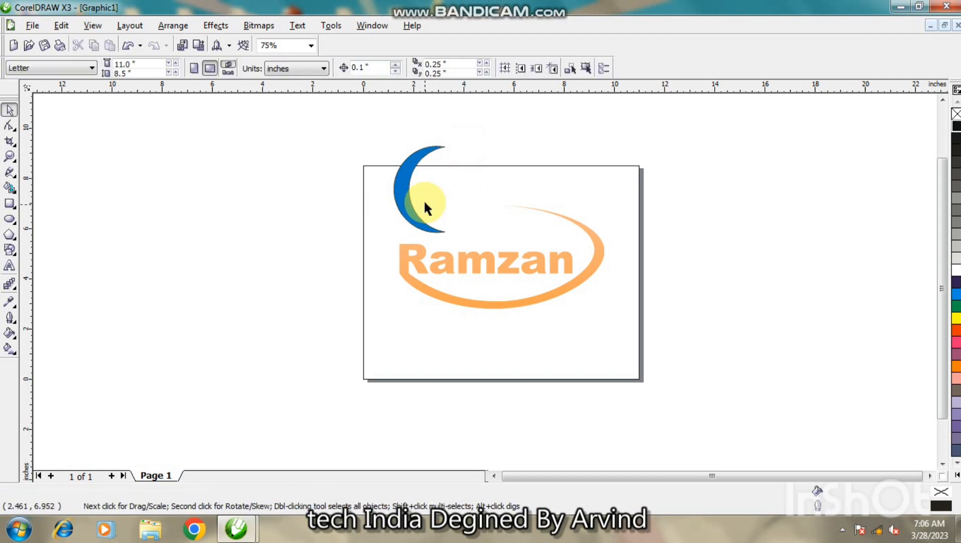
Copy only the Fill property from the Ramzan logo onto the crescent, and deselect it
{"action": "left_click", "coordinate": [402, 200]}
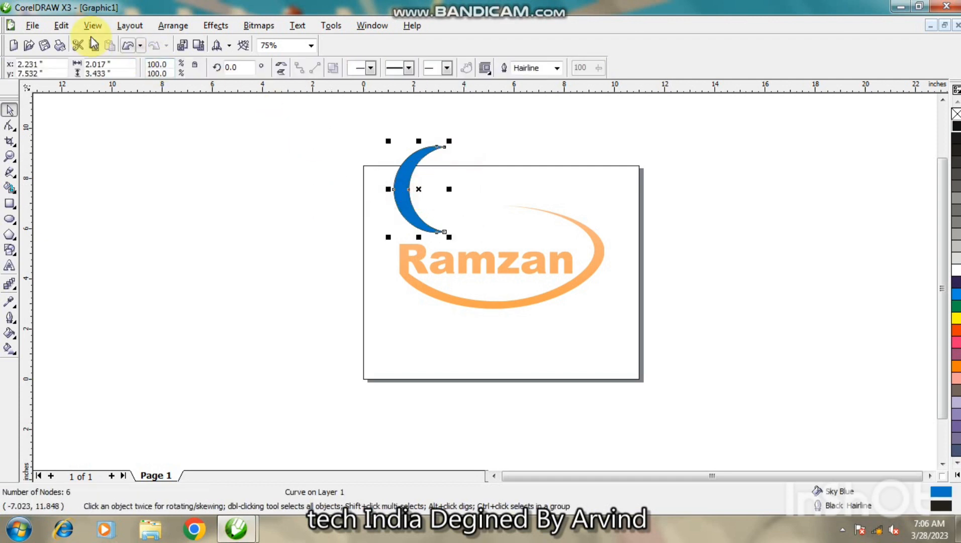
{"action": "left_click", "coordinate": [62, 26]}
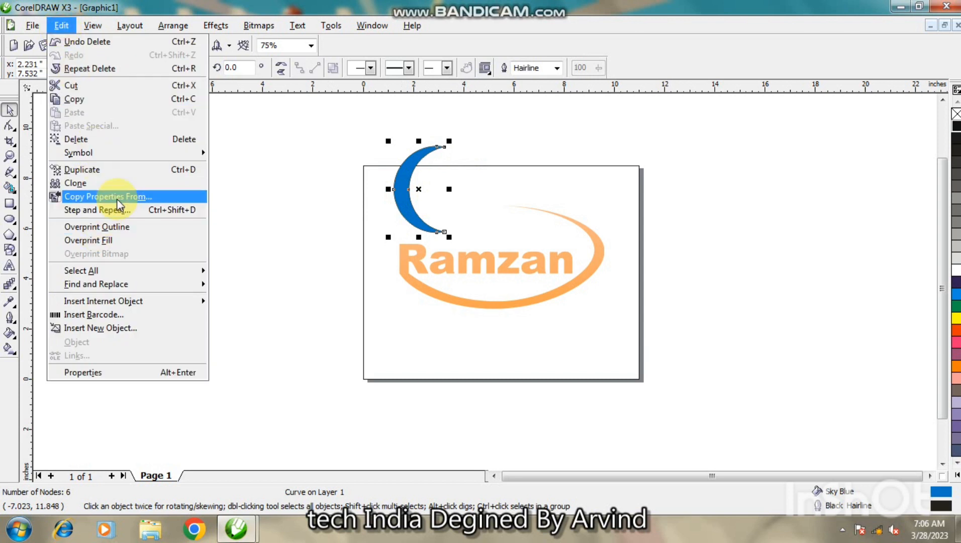
{"action": "left_click", "coordinate": [157, 197]}
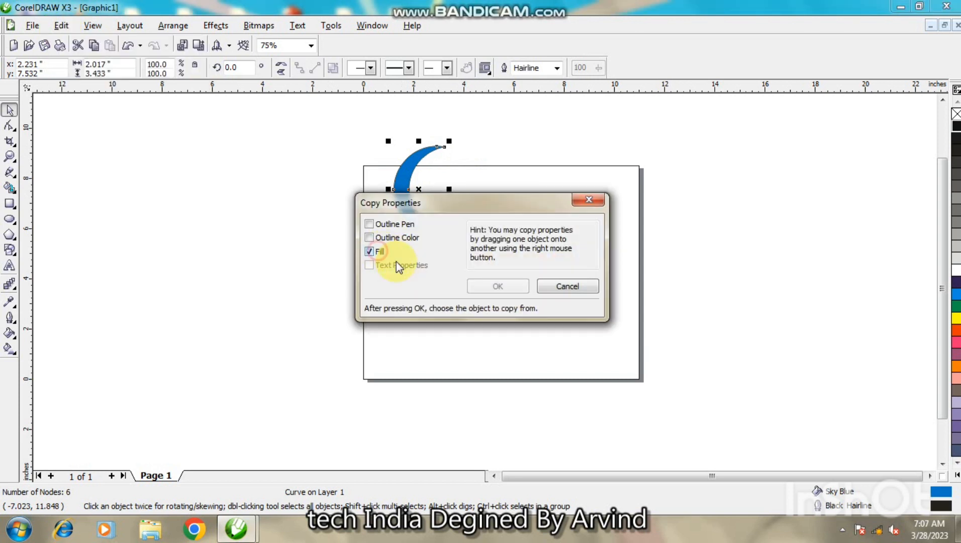
{"action": "left_click", "coordinate": [378, 251]}
{"action": "left_click", "coordinate": [495, 285]}
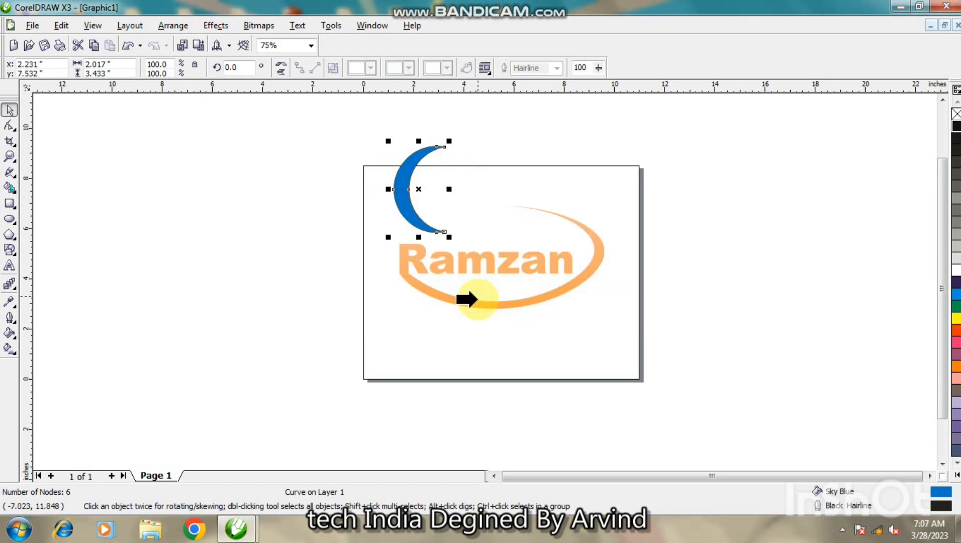
{"action": "left_click", "coordinate": [477, 303]}
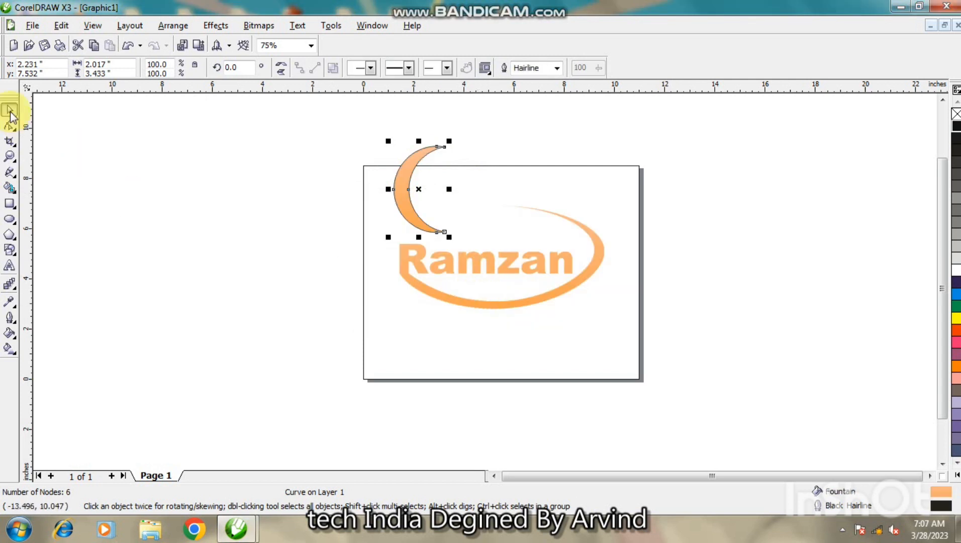
{"action": "left_click", "coordinate": [153, 214]}
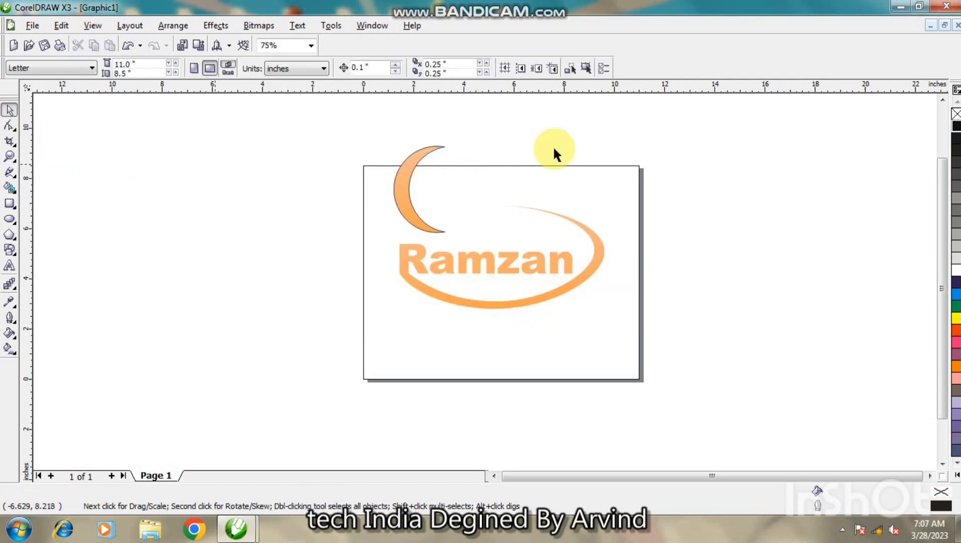
Draw a five-sided polygon about 6.29 by 5.98 inches over the page's left edge
{"action": "left_click", "coordinate": [10, 234]}
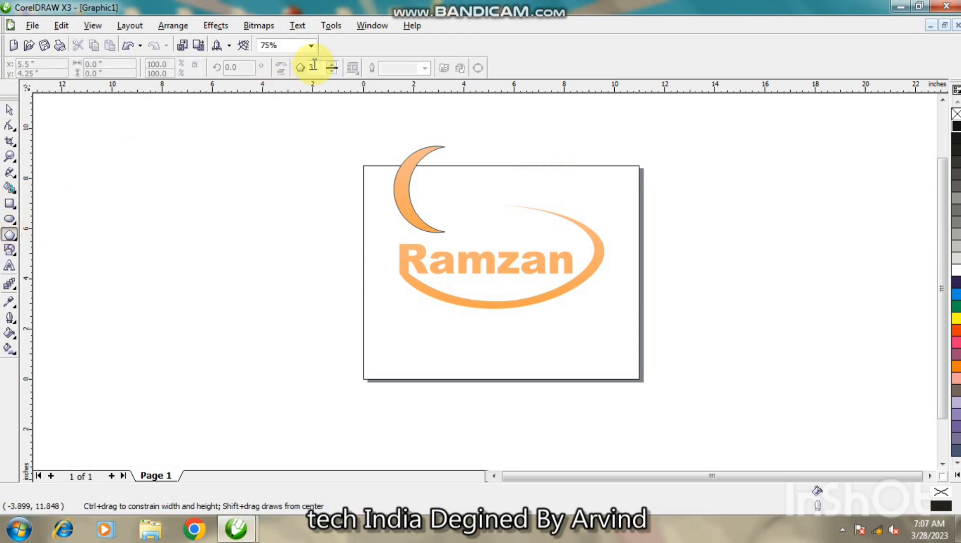
{"action": "left_click", "coordinate": [332, 69]}
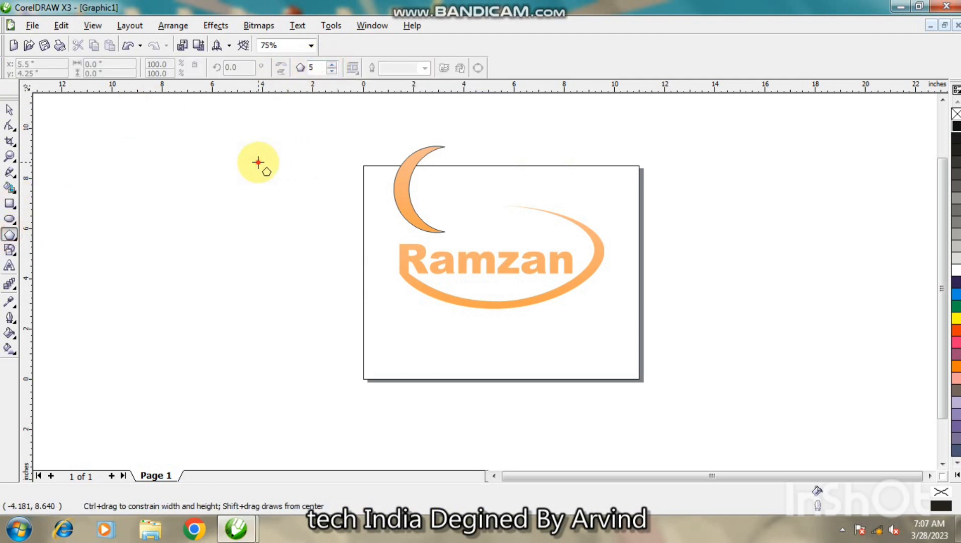
{"action": "left_click_drag", "start_coordinate": [258, 162], "coordinate": [357, 329]}
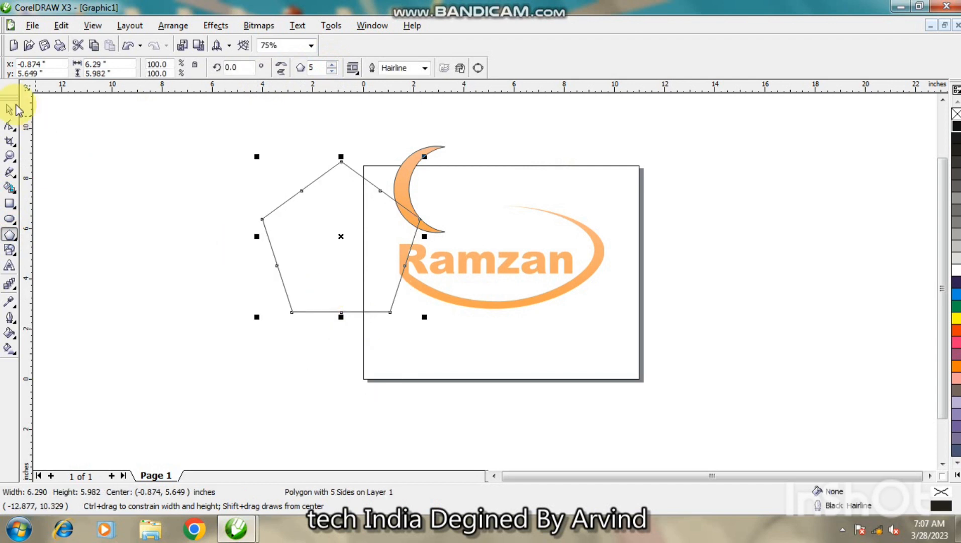
Reshape the pentagon into a five-pointed star by pulling a mid-side node inward, and scale it to 42.5% about its centre
{"action": "left_click", "coordinate": [9, 125]}
{"action": "left_click_drag", "start_coordinate": [304, 192], "coordinate": [322, 220]}
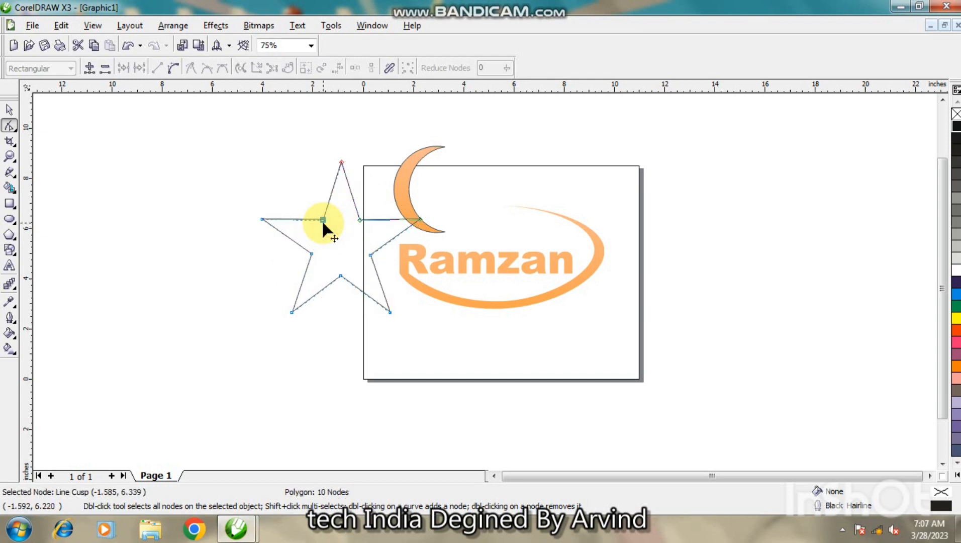
{"action": "left_click", "coordinate": [10, 108]}
{"action": "left_click_drag", "start_coordinate": [423, 317], "coordinate": [378, 283]}
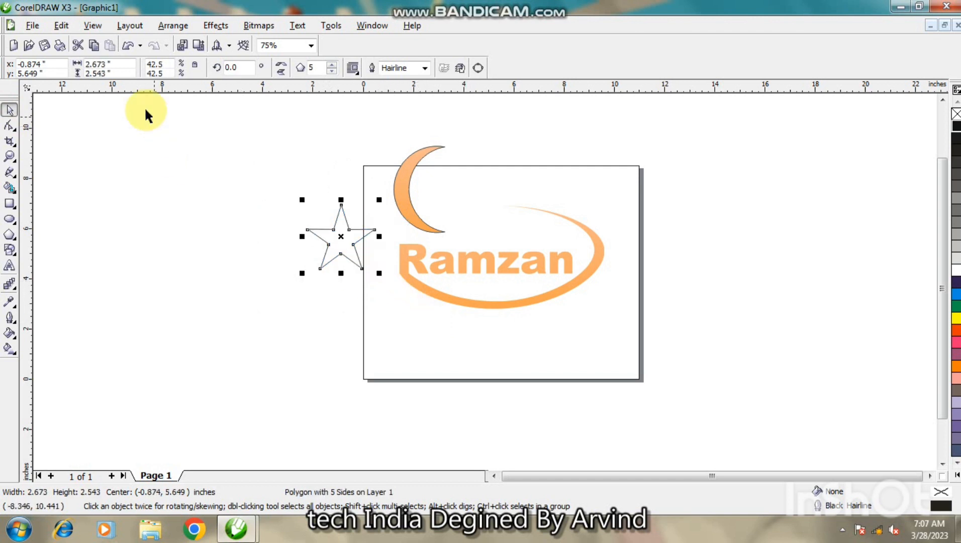
Copy the crescent's orange fountain fill onto the star
{"action": "left_click", "coordinate": [57, 28]}
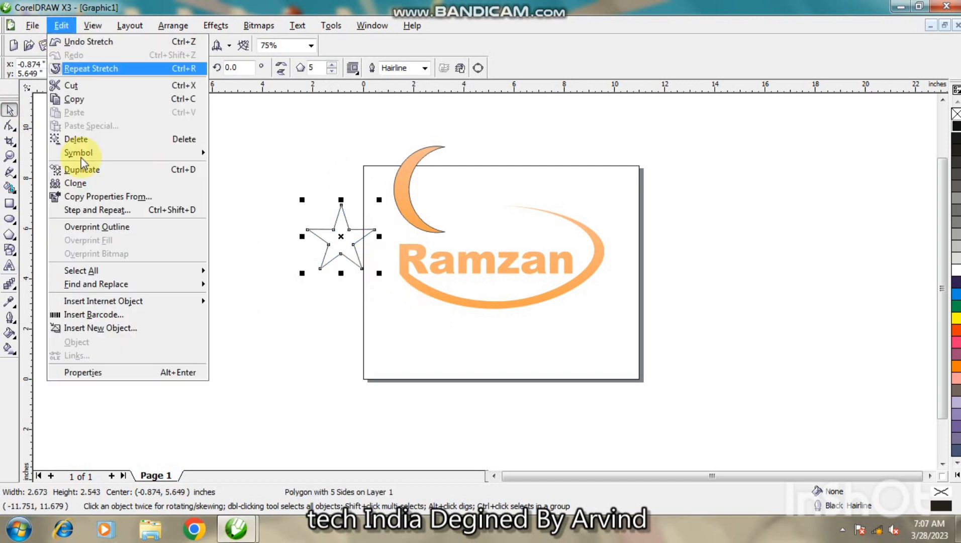
{"action": "left_click", "coordinate": [103, 196]}
{"action": "left_click", "coordinate": [483, 286]}
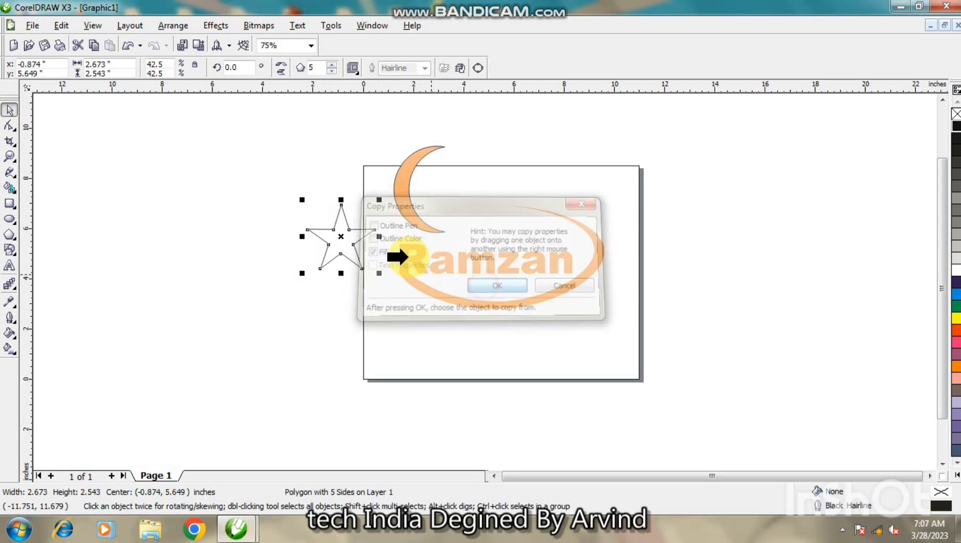
{"action": "left_click", "coordinate": [422, 218]}
Place the star, scaled down, inside the crescent's opening and remove the outlines of both shapes
{"action": "left_click", "coordinate": [340, 248]}
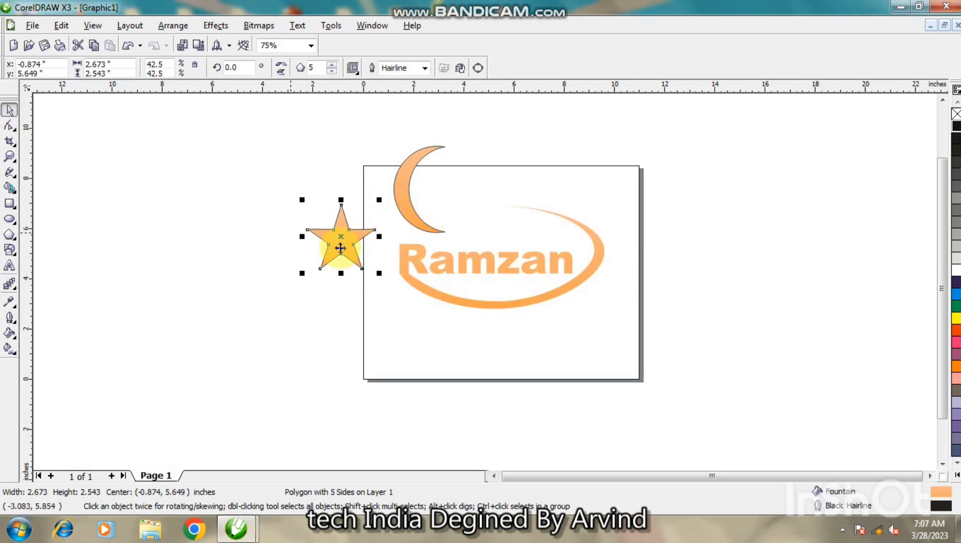
{"action": "left_click_drag", "start_coordinate": [341, 239], "coordinate": [452, 193]}
{"action": "left_click_drag", "start_coordinate": [490, 229], "coordinate": [513, 246]}
{"action": "right_click", "coordinate": [954, 114]}
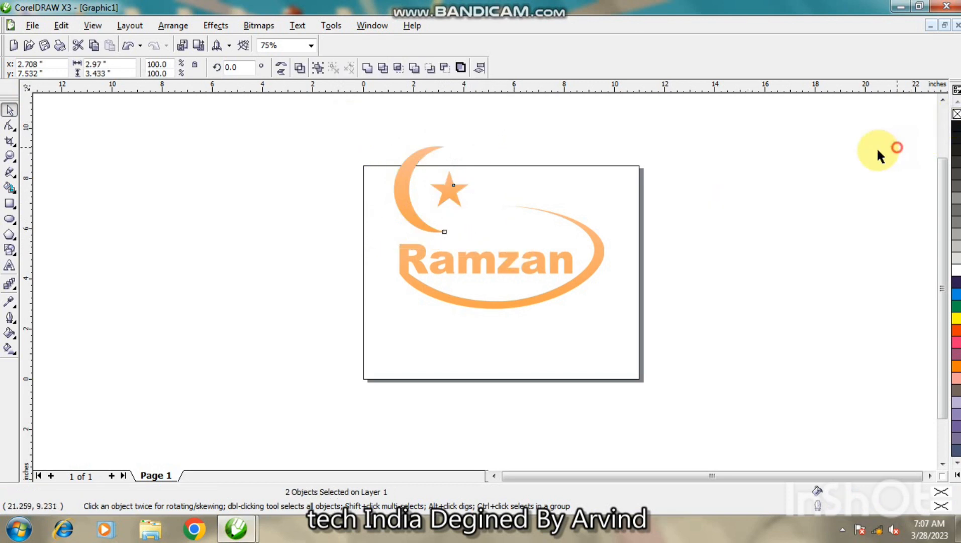
{"action": "left_click", "coordinate": [349, 129]}
Rotate the crescent and star together counterclockwise so that the crescent opens toward the upper right
{"action": "left_click_drag", "start_coordinate": [422, 229], "coordinate": [510, 250]}
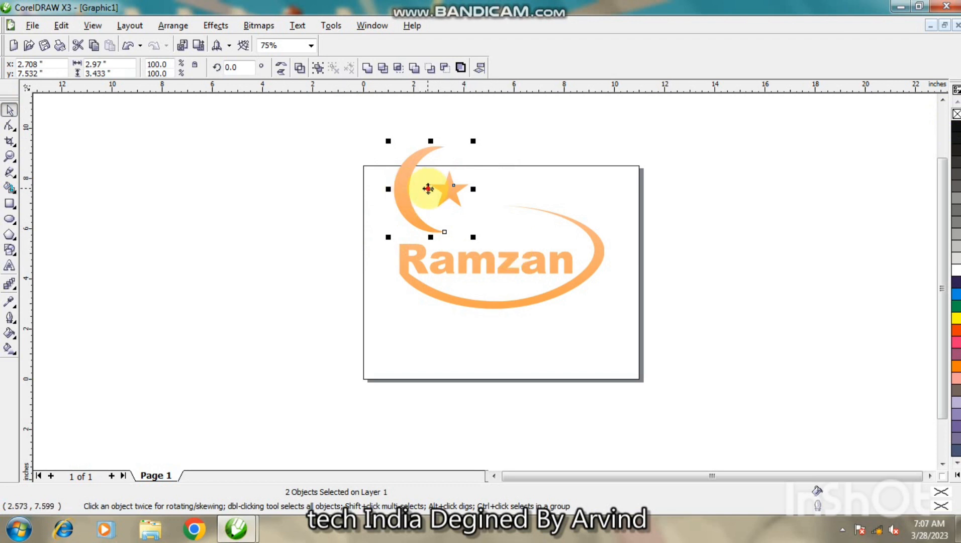
{"action": "left_click", "coordinate": [431, 188]}
{"action": "mouse_move", "coordinate": [471, 240]}
{"action": "left_mouse_down"}
{"action": "mouse_move", "coordinate": [476, 208]}
{"action": "mouse_move", "coordinate": [478, 236]}
{"action": "left_mouse_up"}
{"action": "left_click", "coordinate": [509, 188]}
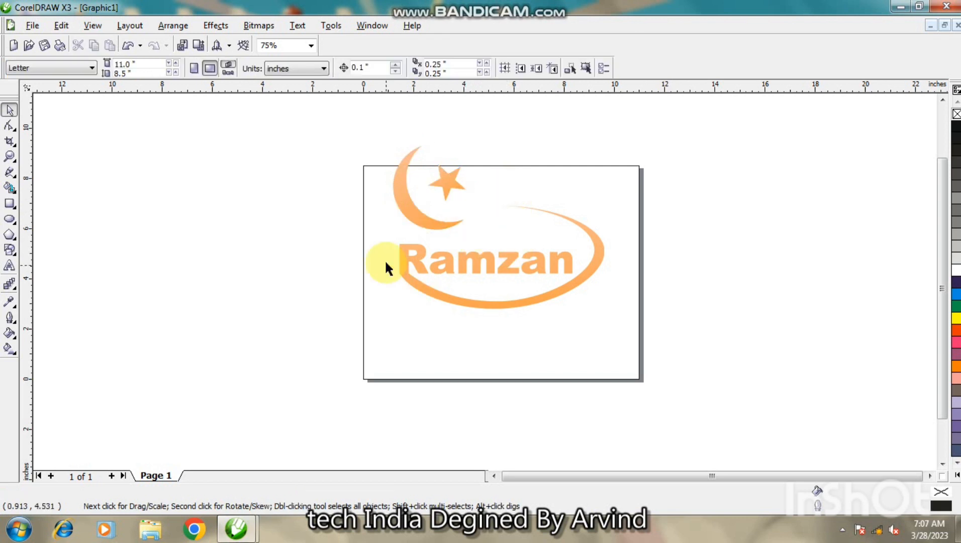
Draw a rectangle about 1.27 by 1.49 inches below the logo's R, and add a centred copy narrowed to about 0.11 inches
{"action": "left_click", "coordinate": [9, 206]}
{"action": "left_click_drag", "start_coordinate": [397, 317], "coordinate": [429, 355]}
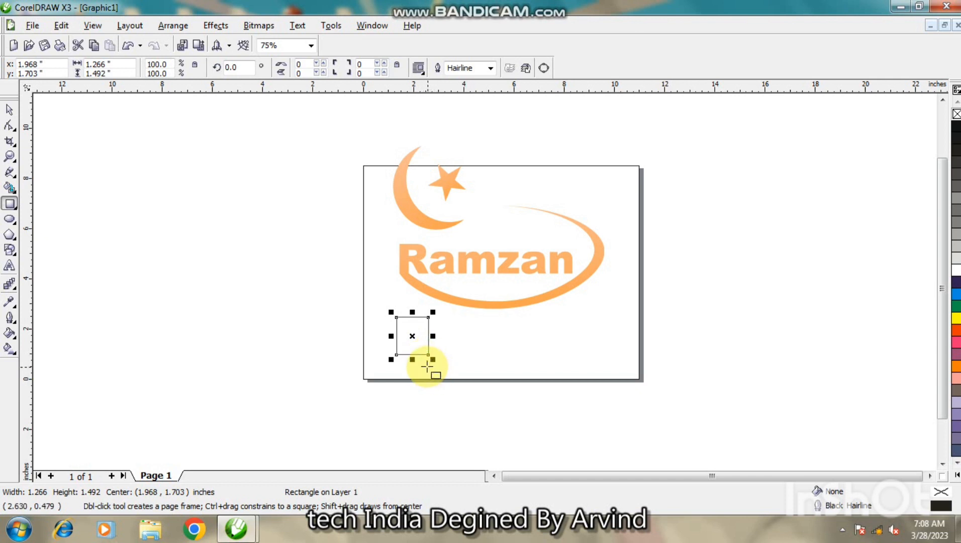
{"action": "scroll", "coordinate": [398, 334], "scroll_direction": "up", "scroll_amount": 1}
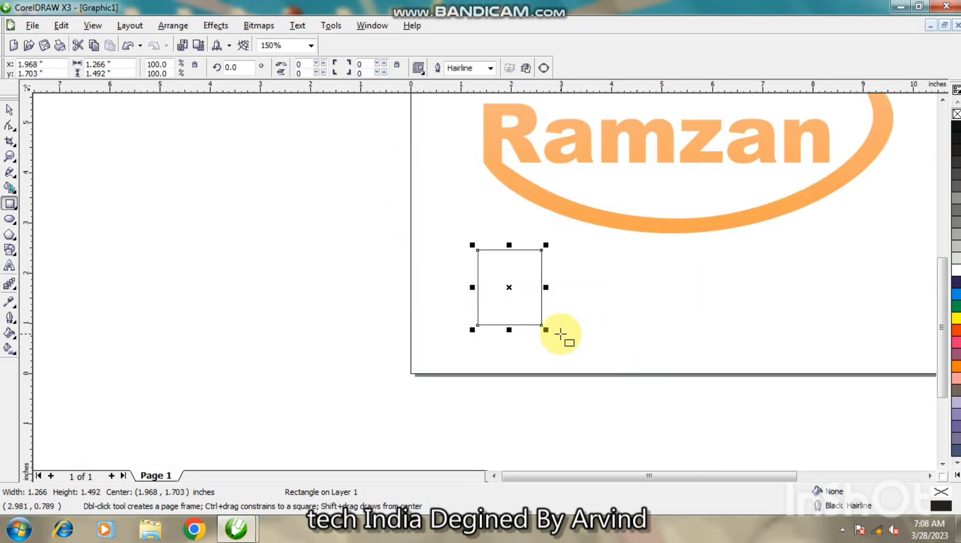
{"action": "left_click_drag", "start_coordinate": [546, 287], "coordinate": [519, 289]}
{"action": "left_click_drag", "start_coordinate": [518, 288], "coordinate": [520, 288]}
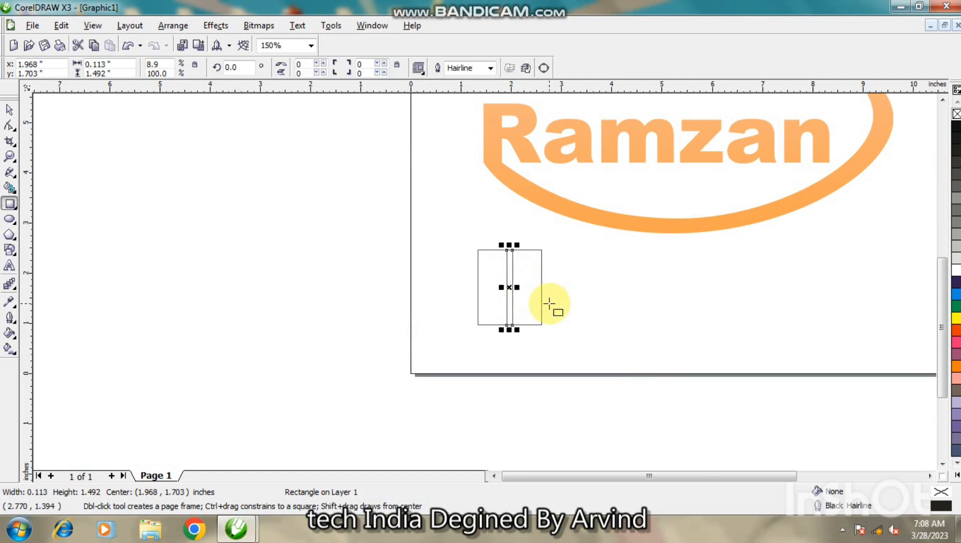
Move the narrow strip 0.4 inches right of the rectangle's centre and place a duplicate 0.8 inches to its left
{"action": "key", "text": "Right"}
{"action": "key", "text": "Right"}
{"action": "key", "text": "Right"}
{"action": "key", "text": "Right"}
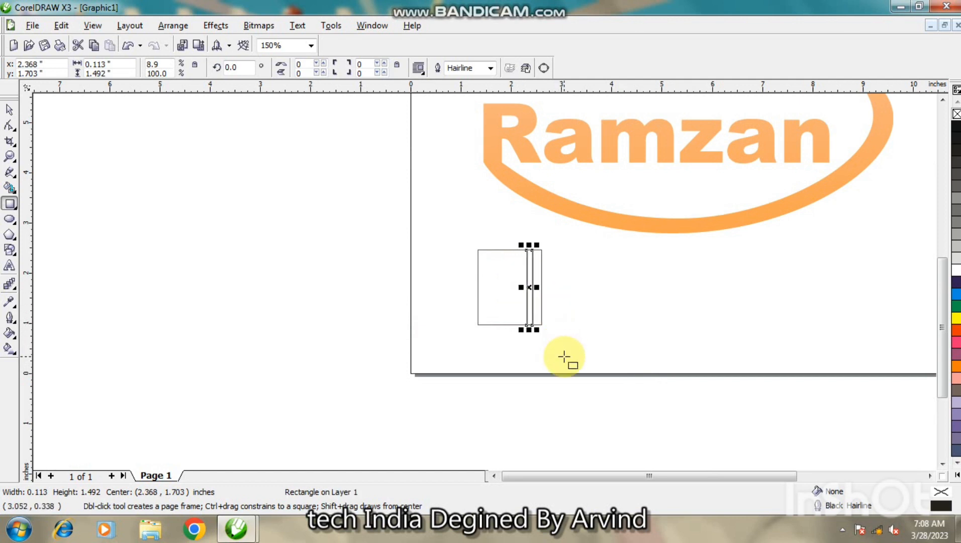
{"action": "key", "text": "Left"}
{"action": "key", "text": "Left"}
{"action": "key", "text": "Left"}
{"action": "key", "text": "Left"}
{"action": "key", "text": "Left"}
{"action": "key", "text": "Left"}
{"action": "key", "text": "Left"}
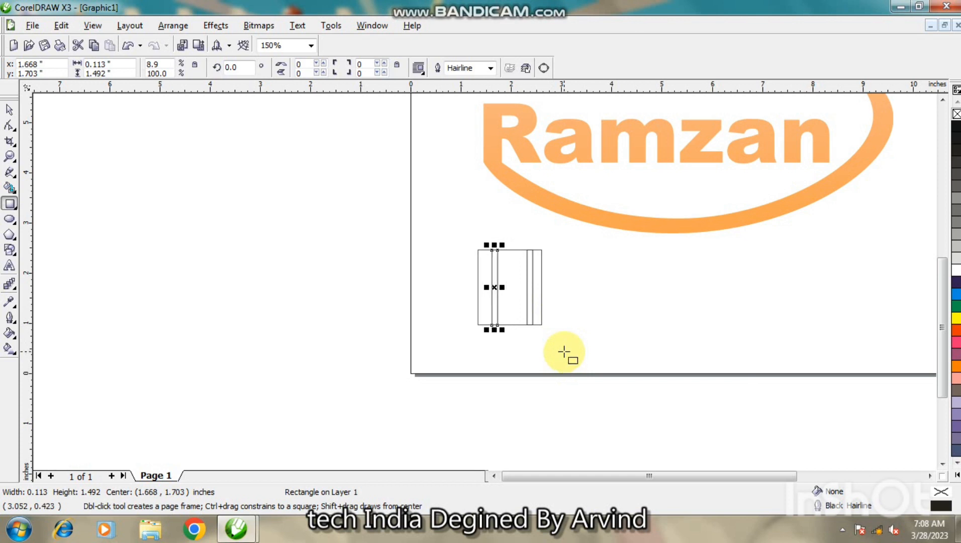
{"action": "key", "text": "Left"}
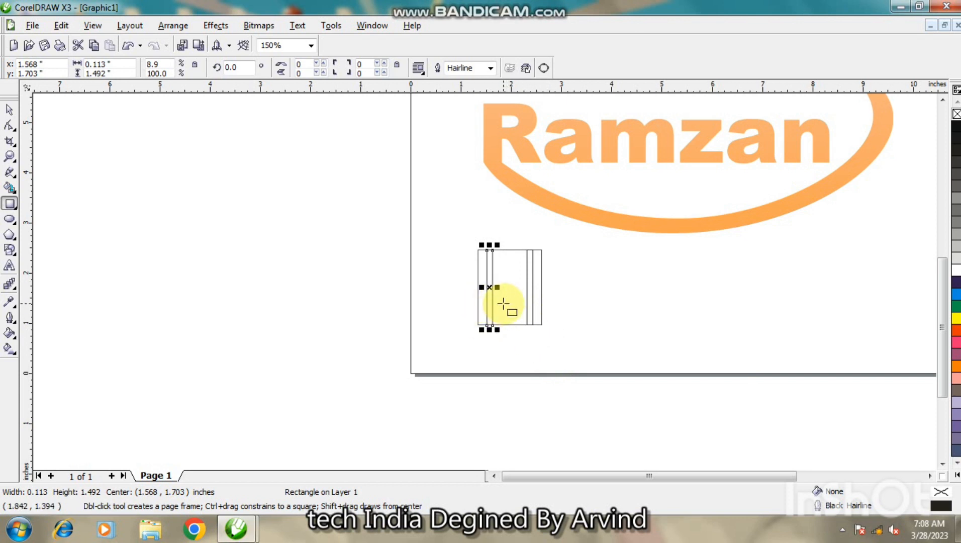
{"action": "left_click", "coordinate": [350, 286]}
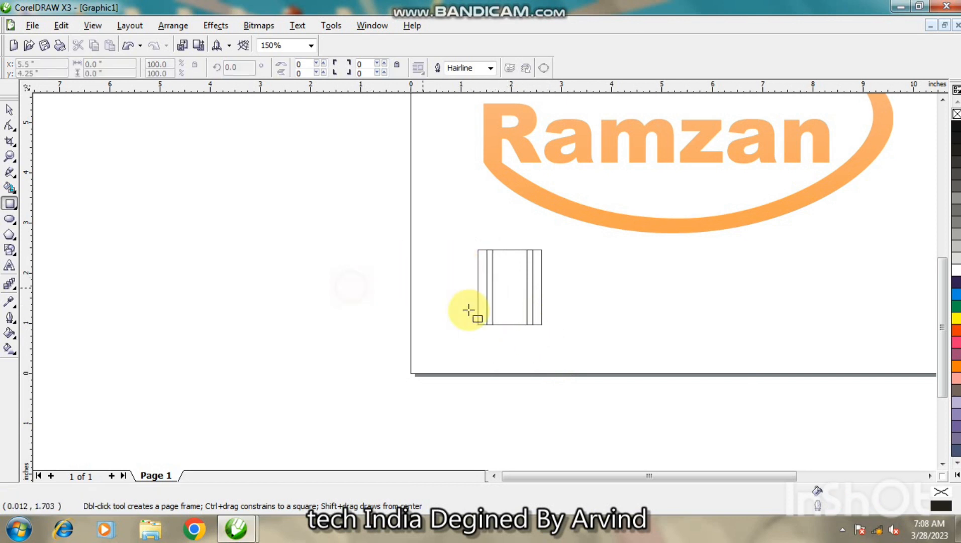
{"action": "left_click", "coordinate": [10, 221]}
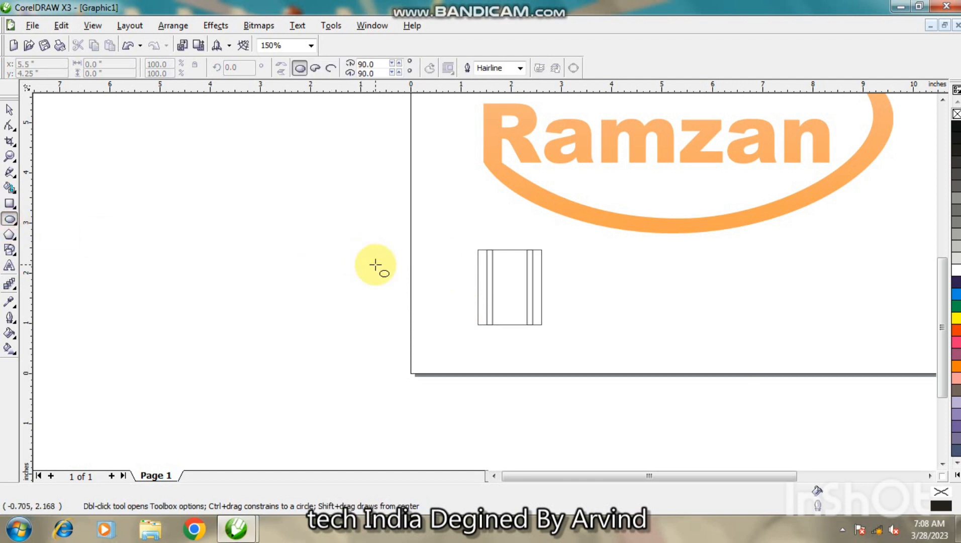
{"action": "left_click_drag", "start_coordinate": [476, 240], "coordinate": [477, 242]}
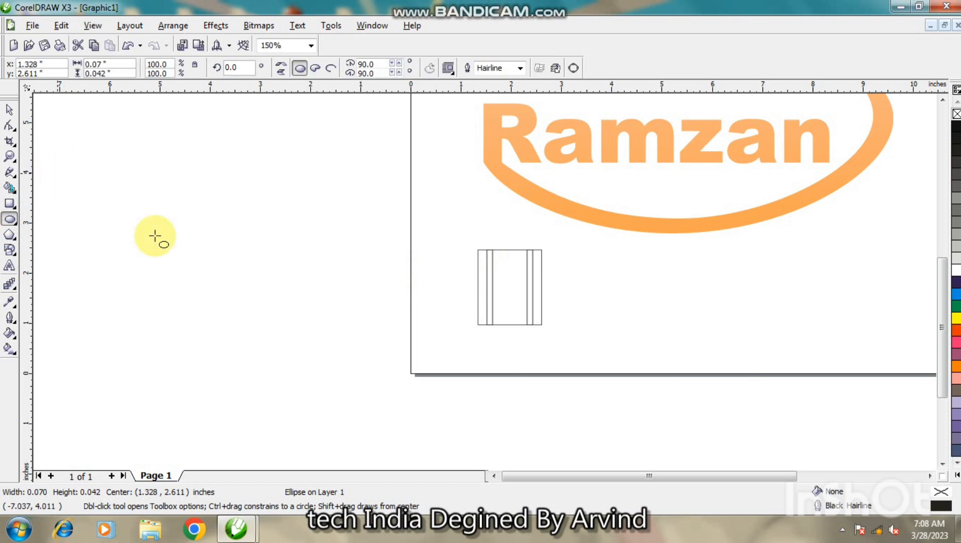
Make a copy of the tall rectangle flattened about its centre to a height of about 0.225 inches
{"action": "left_click", "coordinate": [9, 109]}
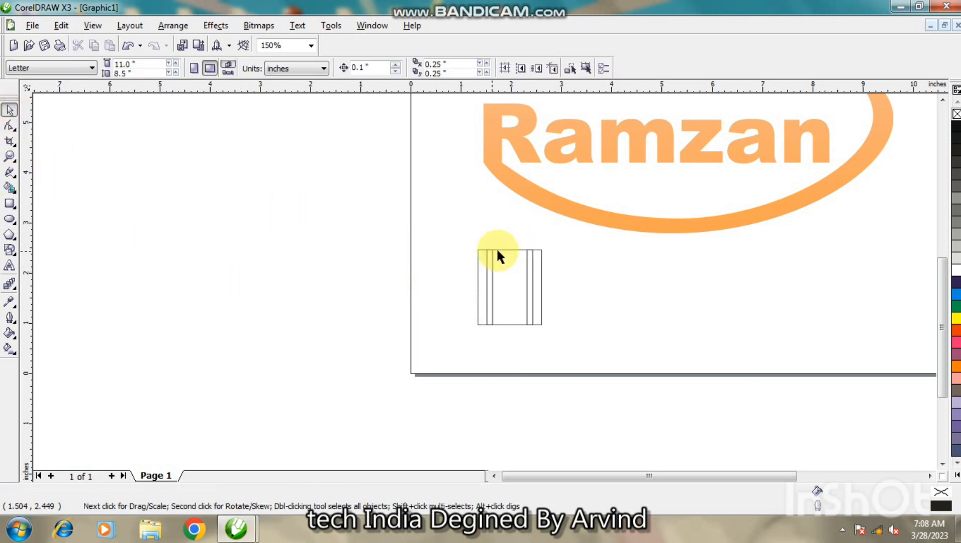
{"action": "left_click", "coordinate": [502, 249]}
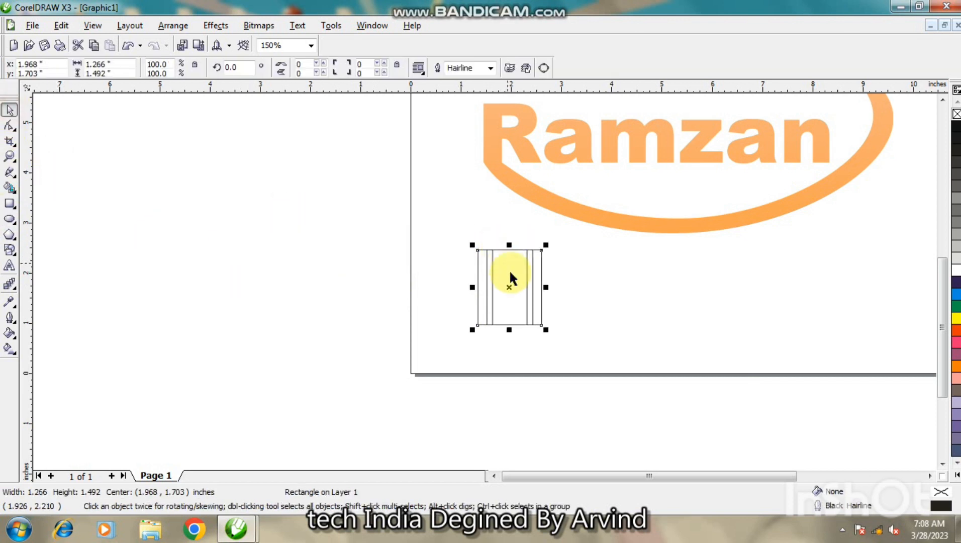
{"action": "left_click_drag", "start_coordinate": [509, 331], "coordinate": [507, 299]}
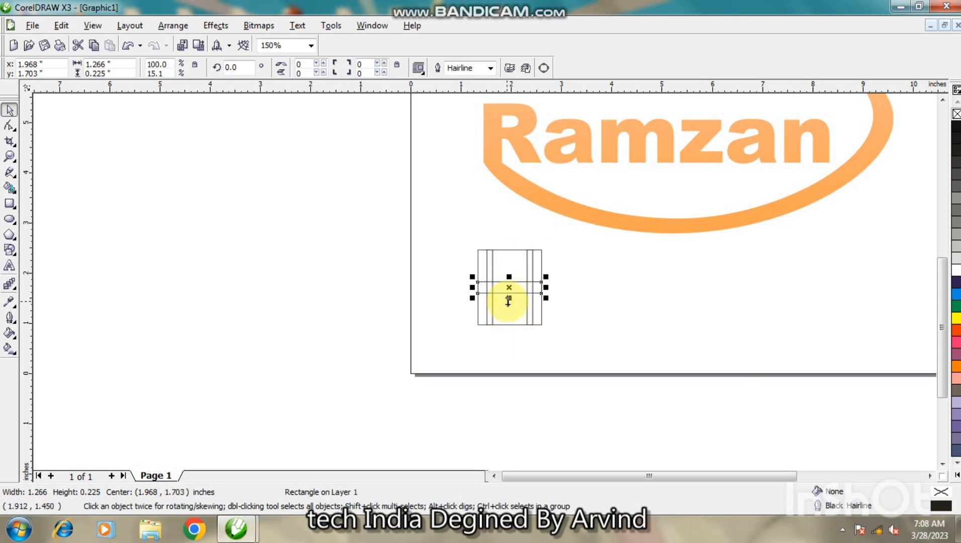
Move the flat strip up 0.85 inches so that it sits on the tall rectangle's top edge
{"action": "key", "text": "Up"}
{"action": "key", "text": "Up"}
{"action": "key", "text": "Up"}
{"action": "key", "text": "Up"}
{"action": "key", "text": "Up"}
{"action": "key", "text": "Up"}
{"action": "key", "text": "Up"}
{"action": "key", "text": "Up"}
{"action": "key", "text": "Up"}
{"action": "key", "text": "Up"}
{"action": "key", "text": "Up"}
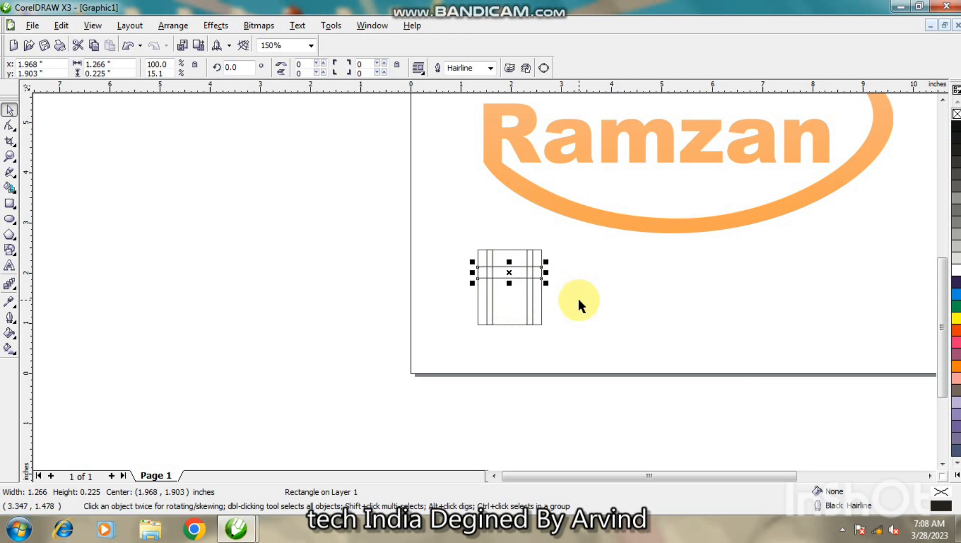
{"action": "key", "text": "Down"}
{"action": "key", "text": "Down"}
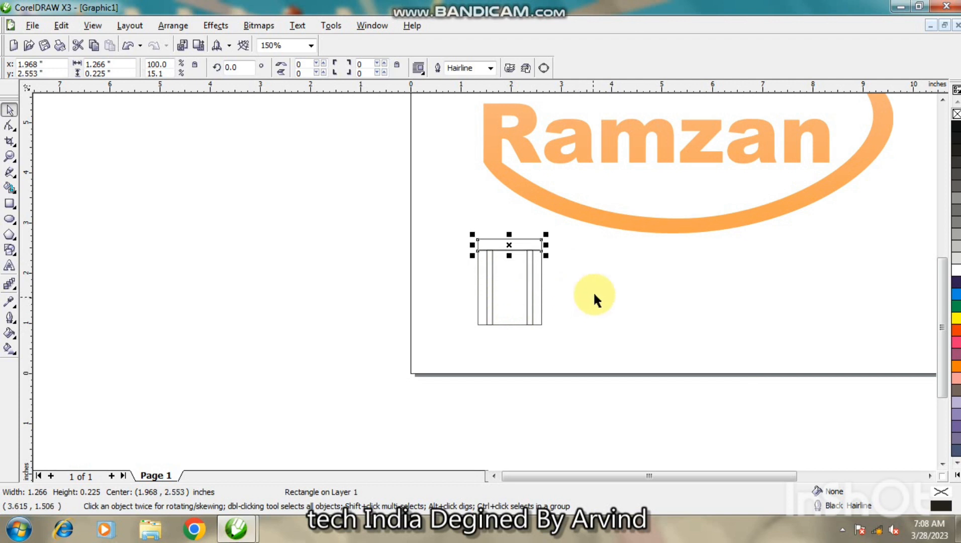
{"action": "left_click", "coordinate": [593, 292]}
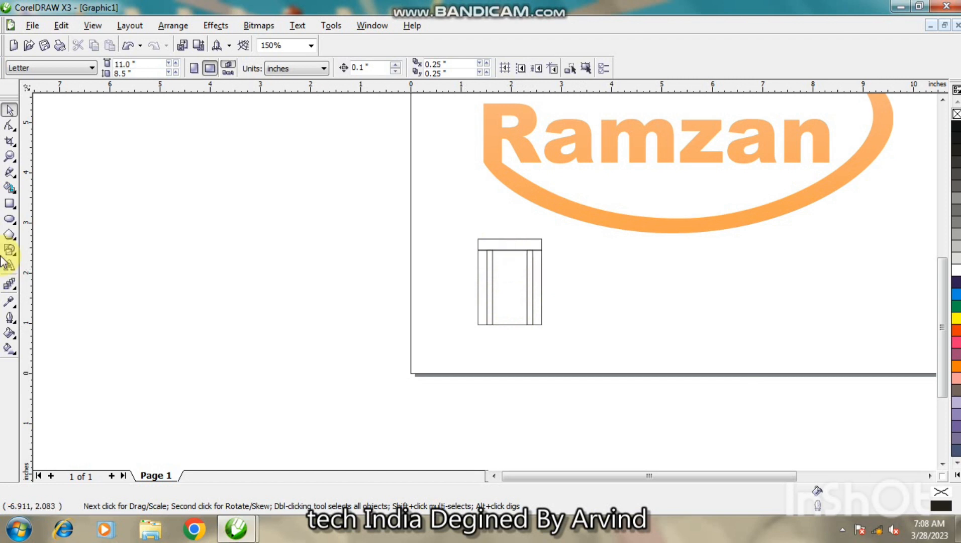
Draw an ellipse about 1.58 by 0.87 inches overlapping the top strip, roughly centred over the rectangle
{"action": "left_click", "coordinate": [10, 219]}
{"action": "left_click_drag", "start_coordinate": [466, 204], "coordinate": [551, 249]}
{"action": "left_click_drag", "start_coordinate": [466, 224], "coordinate": [462, 224]}
{"action": "left_click_drag", "start_coordinate": [552, 224], "coordinate": [553, 224]}
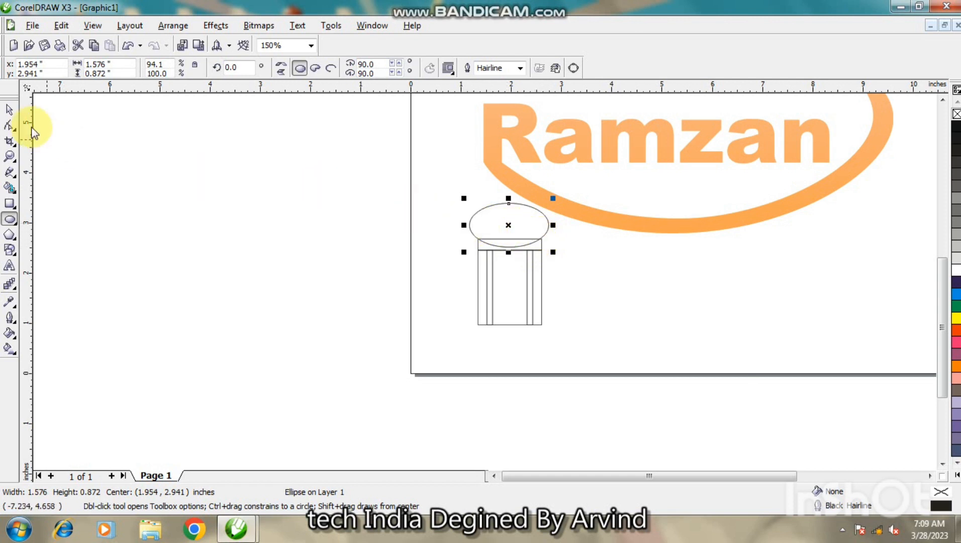
{"action": "left_click", "coordinate": [8, 111]}
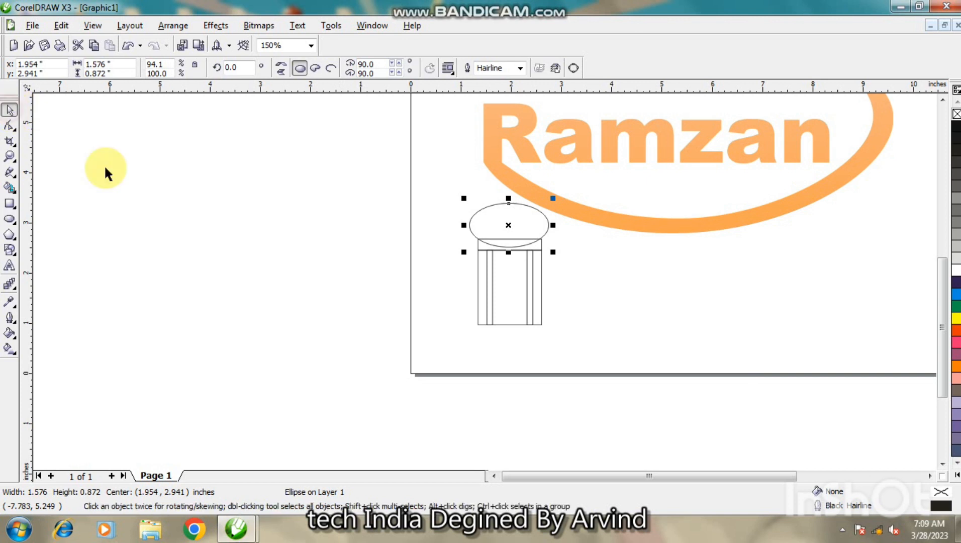
Use Smart Fill to fill the part of the ellipse above the top strip with sky blue as a dome
{"action": "left_click", "coordinate": [9, 188]}
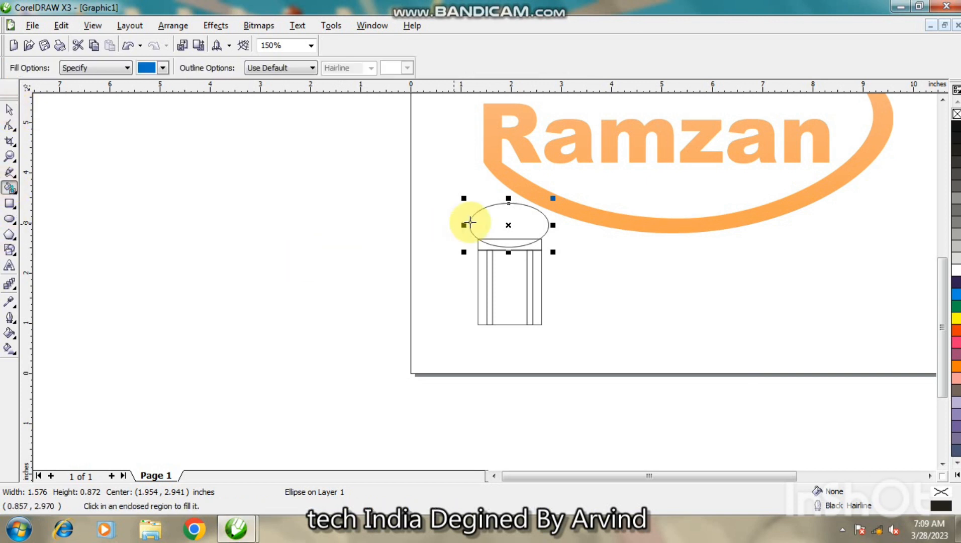
{"action": "left_click", "coordinate": [486, 218]}
{"action": "left_click", "coordinate": [9, 109]}
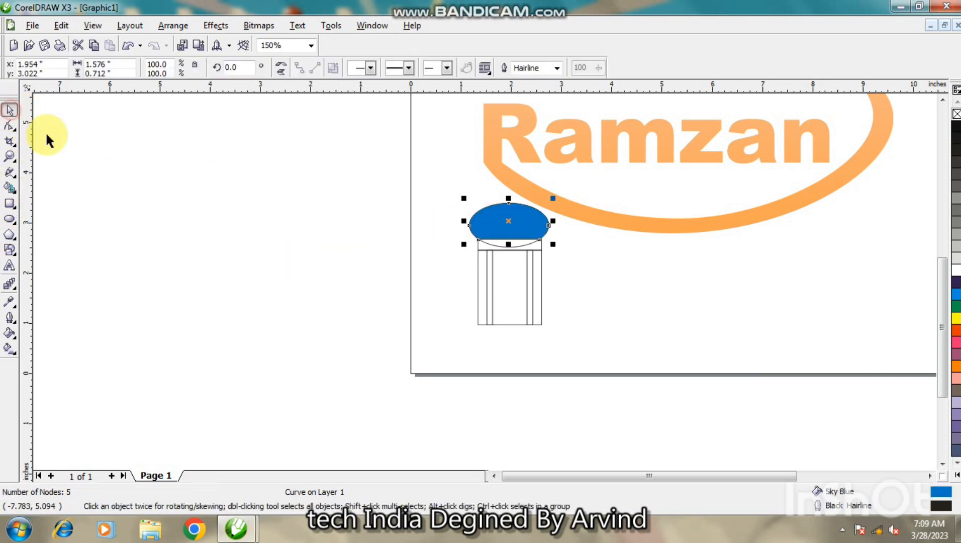
Delete the original ellipse whose outline curves through the strip below the blue dome
{"action": "left_click", "coordinate": [50, 137]}
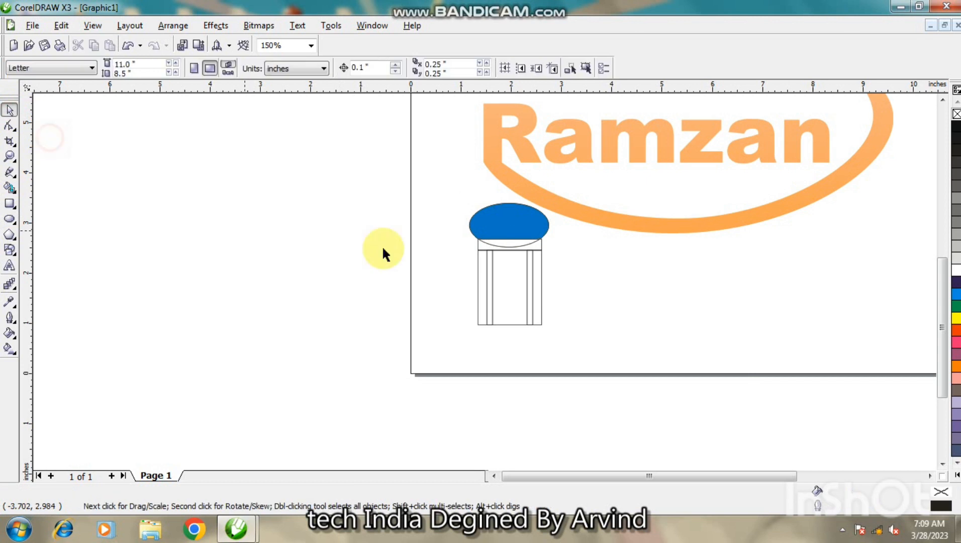
{"action": "left_click", "coordinate": [525, 243]}
{"action": "left_click", "coordinate": [527, 249]}
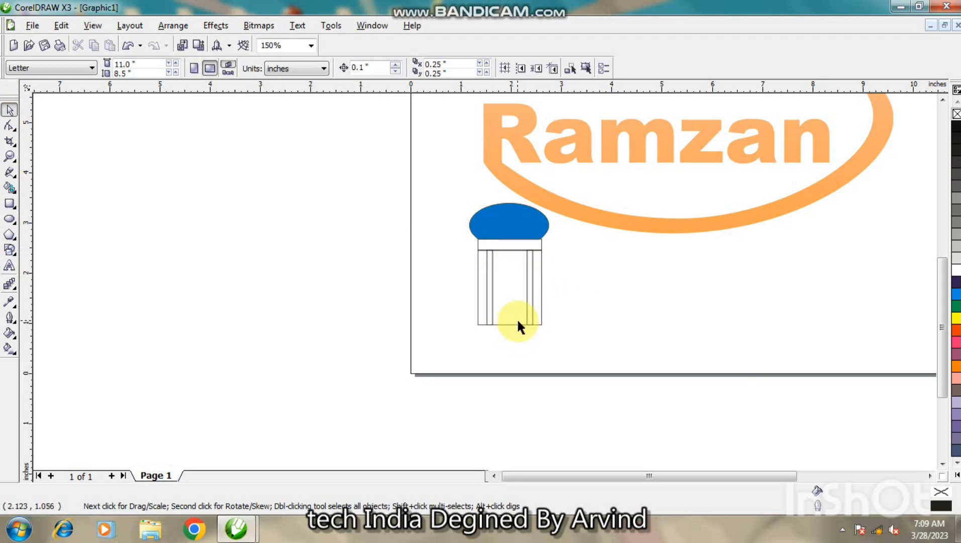
Duplicate the strip under the dome and move the copy 1.7 inches down to the tall rectangle's bottom edge
{"action": "left_click", "coordinate": [513, 243]}
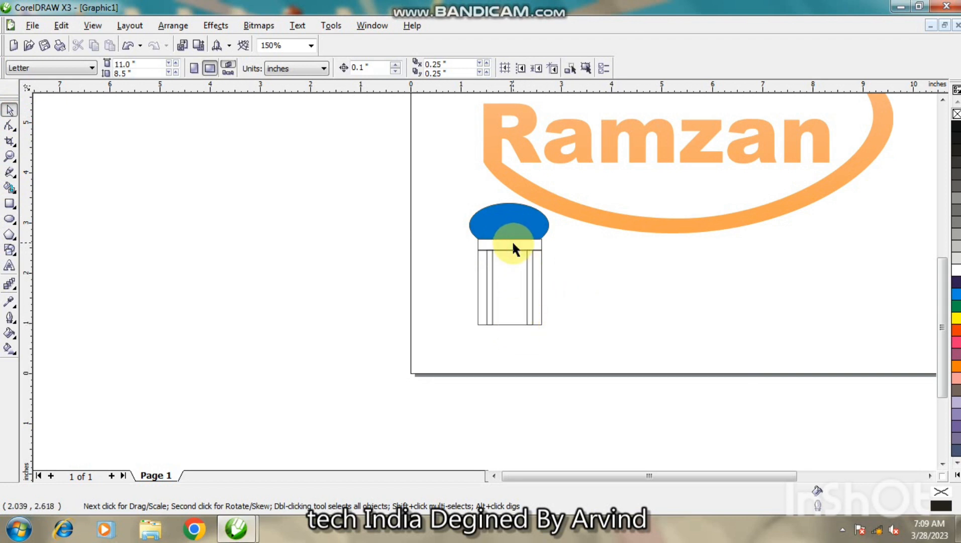
{"action": "left_click", "coordinate": [516, 249]}
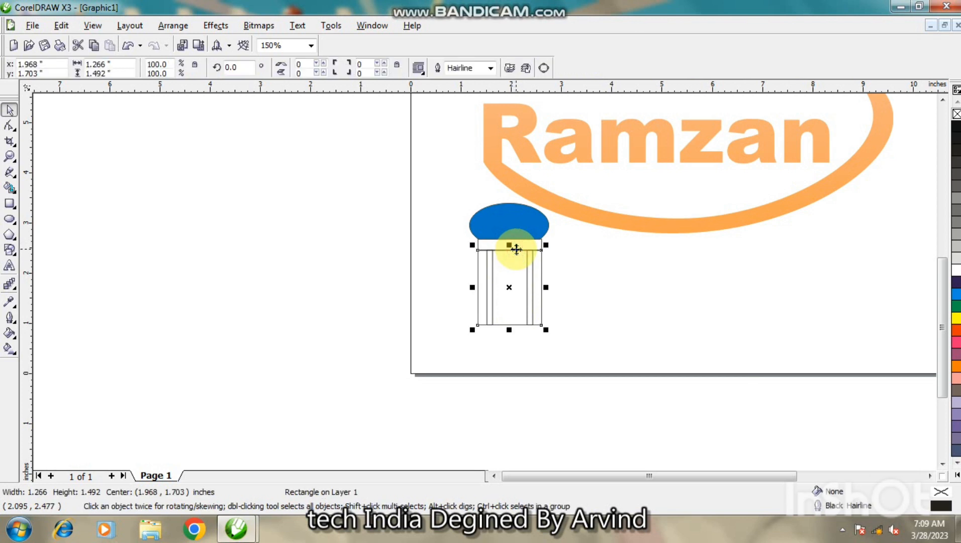
{"action": "left_click", "coordinate": [563, 266]}
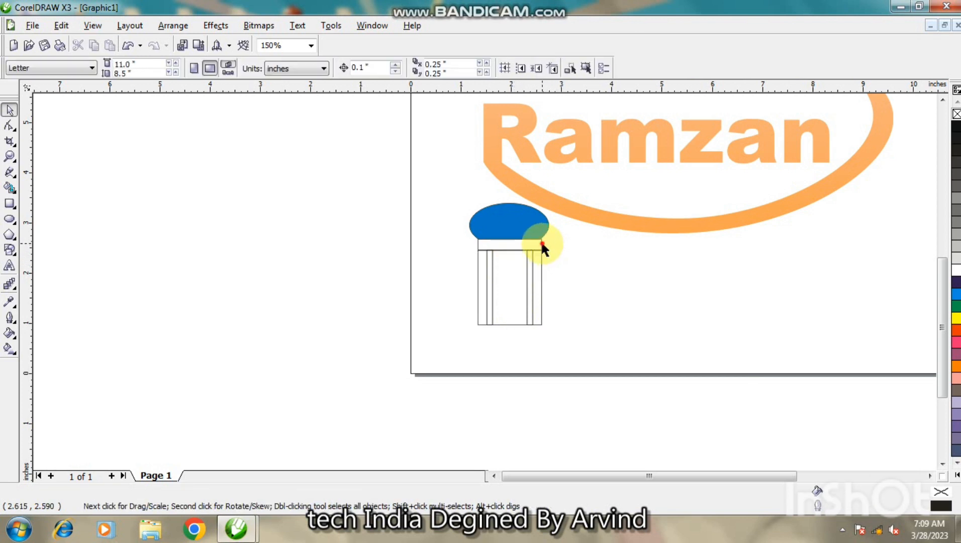
{"action": "left_click", "coordinate": [542, 243]}
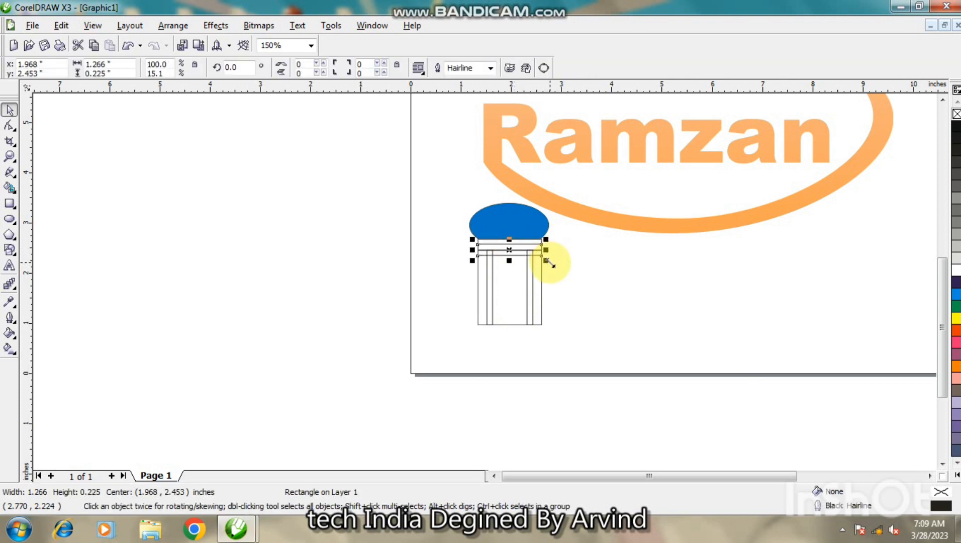
{"action": "key", "text": "Down"}
{"action": "key", "text": "Down"}
{"action": "key", "text": "Down"}
{"action": "key", "text": "Down"}
{"action": "key", "text": "Down"}
{"action": "key", "text": "Down"}
{"action": "key", "text": "Down"}
{"action": "key", "text": "Down"}
{"action": "key", "text": "Down"}
{"action": "key", "text": "Down"}
{"action": "key", "text": "Down"}
{"action": "key", "text": "Down"}
{"action": "key", "text": "Down"}
{"action": "key", "text": "Down"}
{"action": "key", "text": "Down"}
{"action": "key", "text": "Down"}
{"action": "key", "text": "Down"}
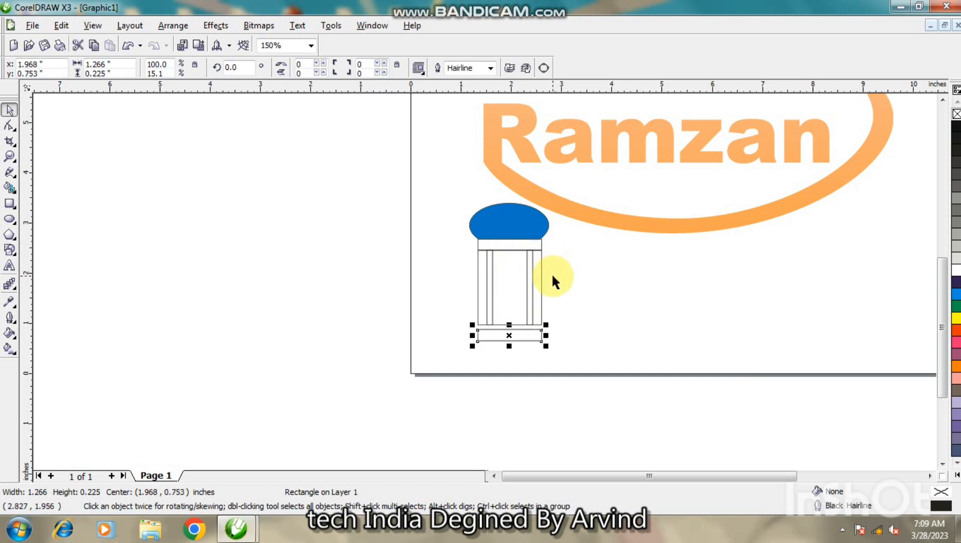
{"action": "key", "text": "Up"}
{"action": "left_click", "coordinate": [586, 315]}
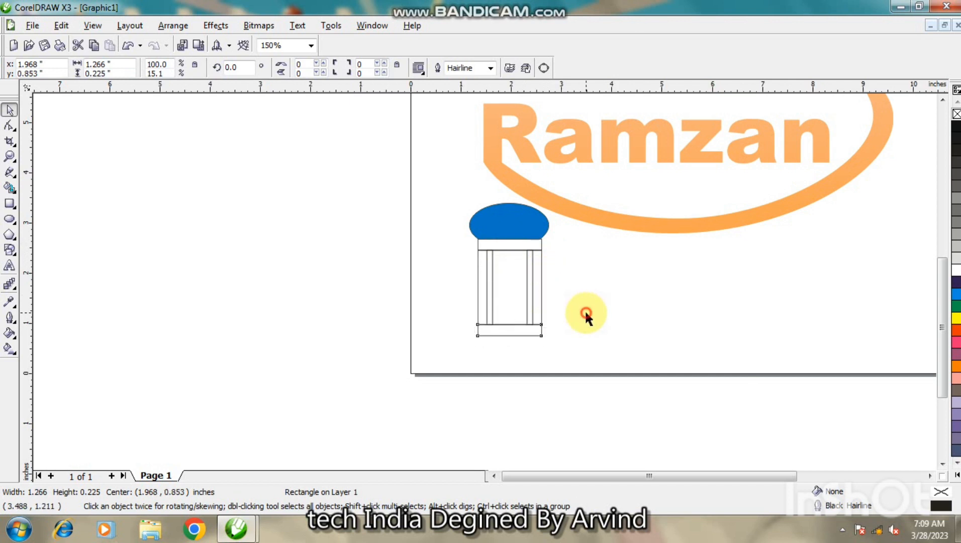
Round all four corners of the bottom strip with a corner roundness of 25
{"action": "left_click", "coordinate": [538, 334]}
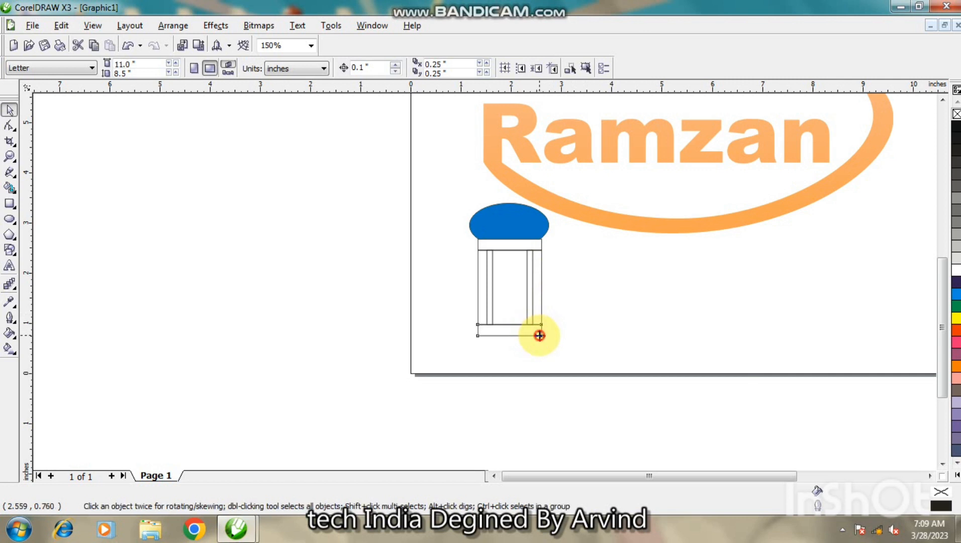
{"action": "left_click", "coordinate": [11, 125]}
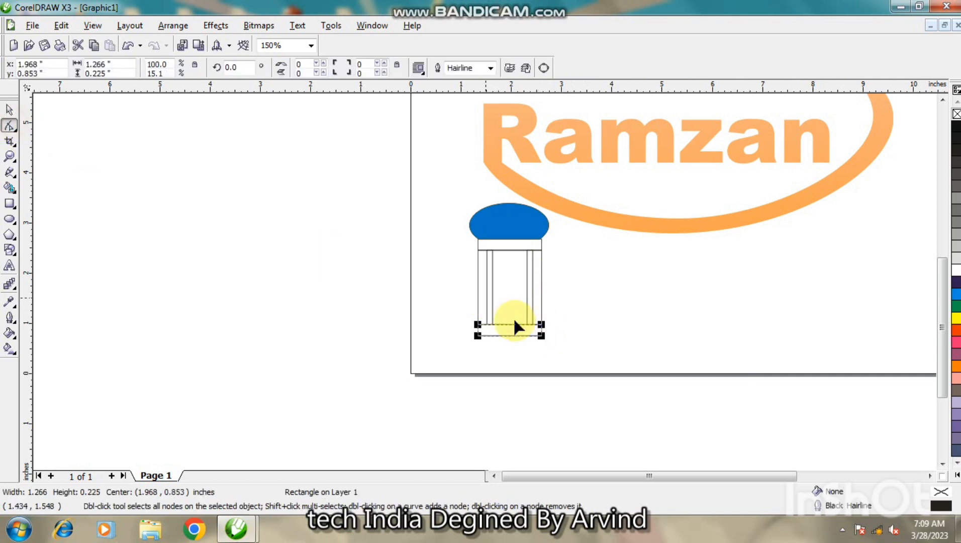
{"action": "left_click_drag", "start_coordinate": [542, 326], "coordinate": [541, 334]}
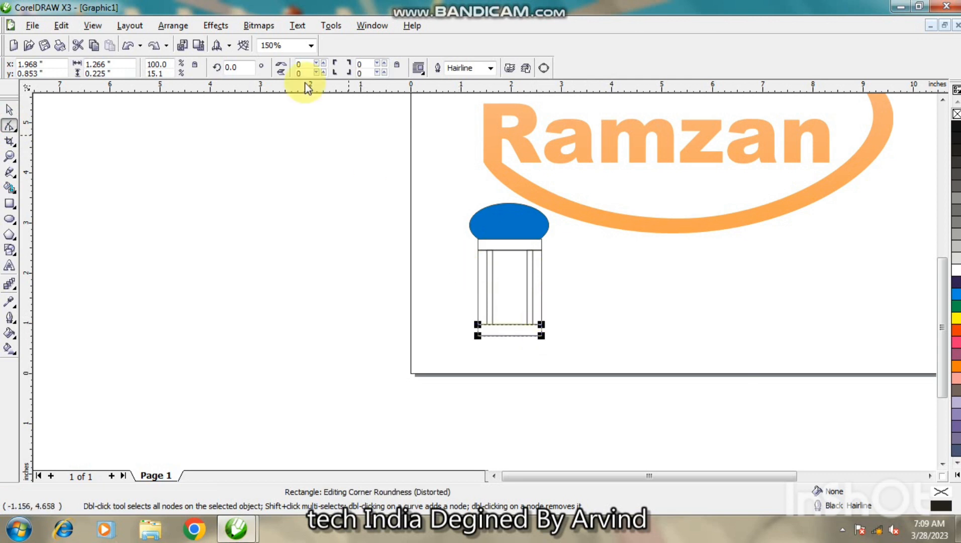
{"action": "double_click", "coordinate": [310, 64]}
{"action": "type", "text": "25"}
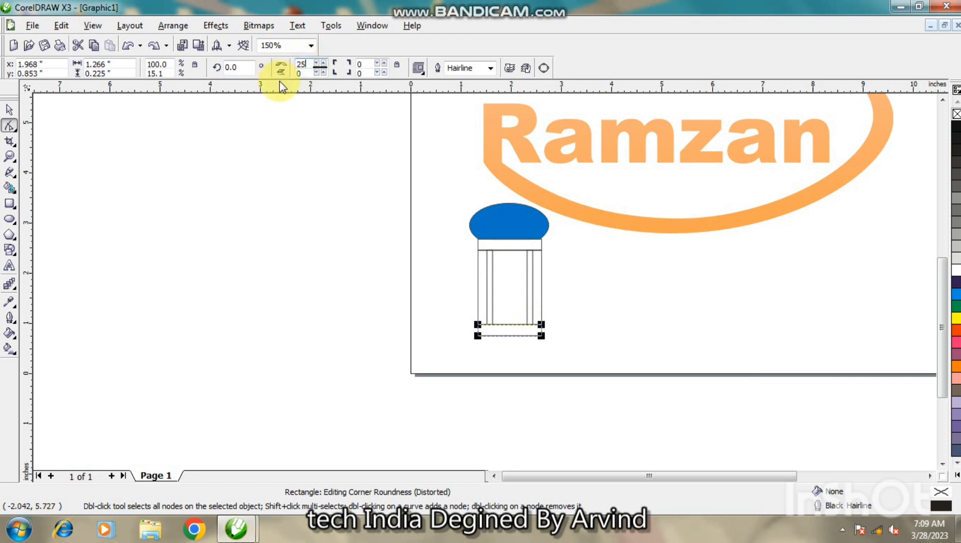
{"action": "key", "text": "Return"}
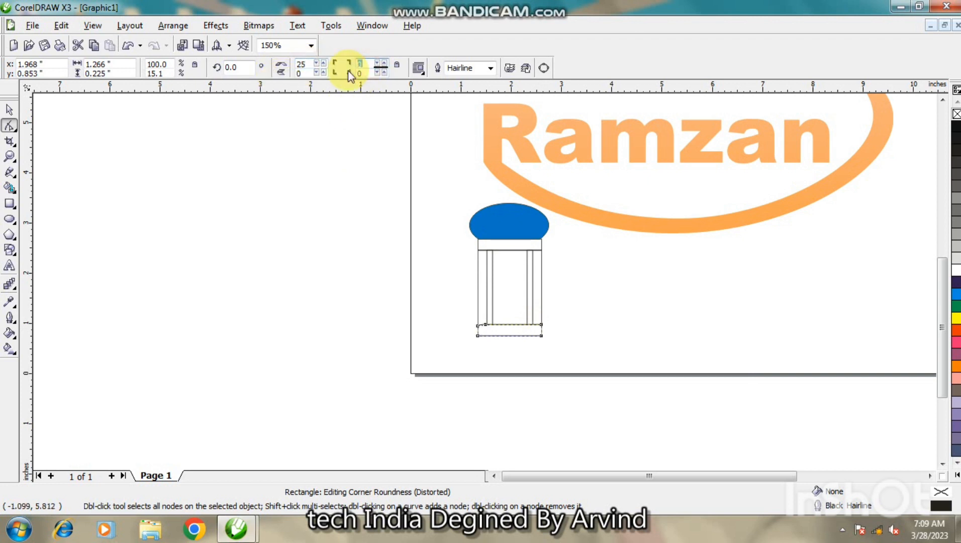
{"action": "type", "text": "25"}
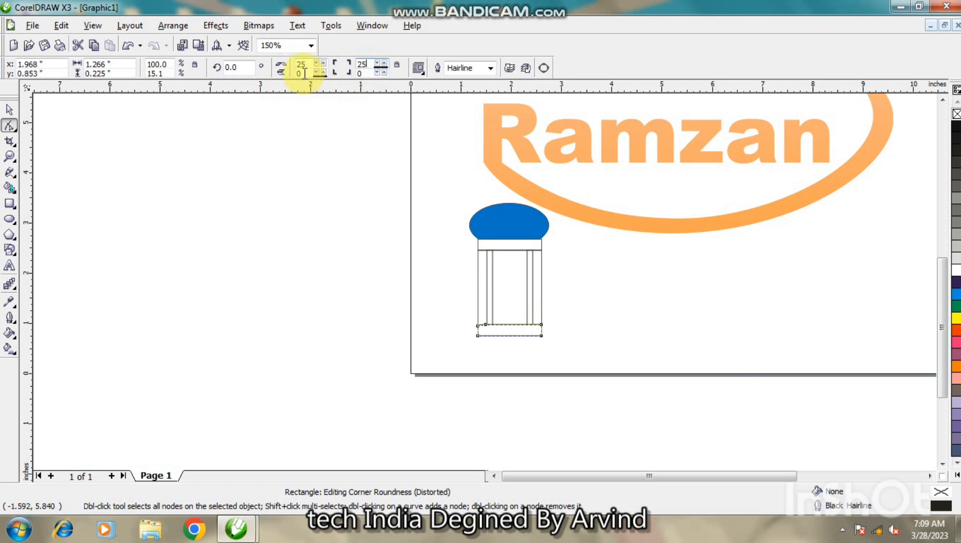
{"action": "double_click", "coordinate": [304, 74]}
{"action": "type", "text": "25"}
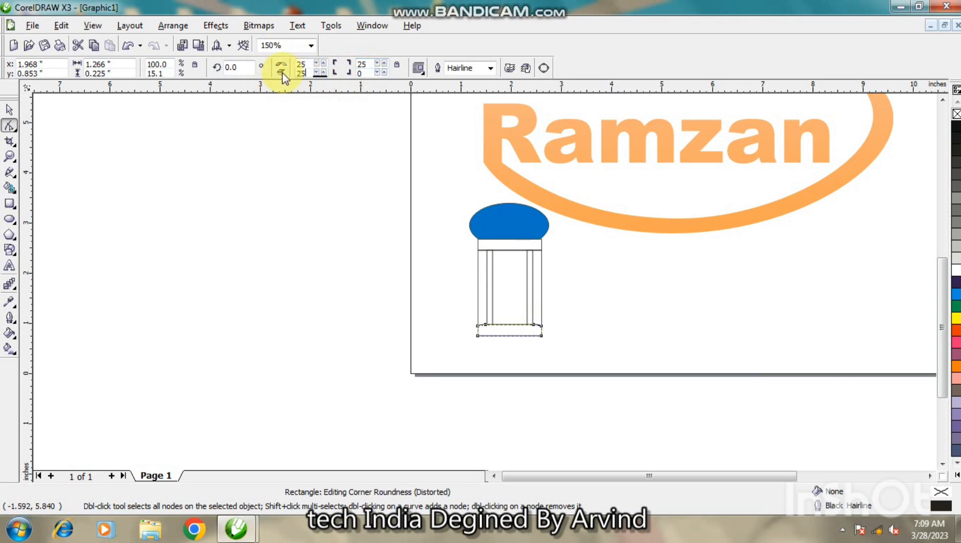
{"action": "double_click", "coordinate": [359, 73]}
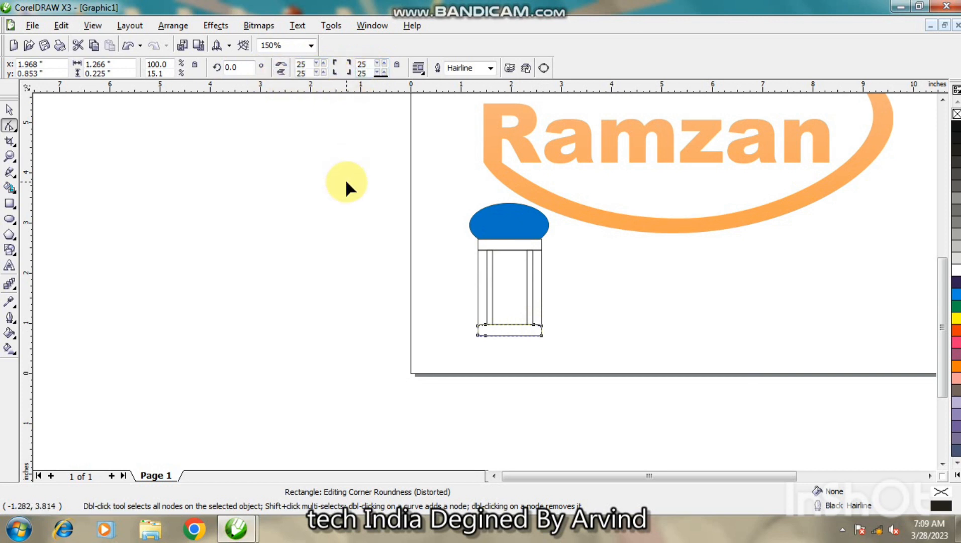
{"action": "type", "text": "25"}
{"action": "key", "text": "Return"}
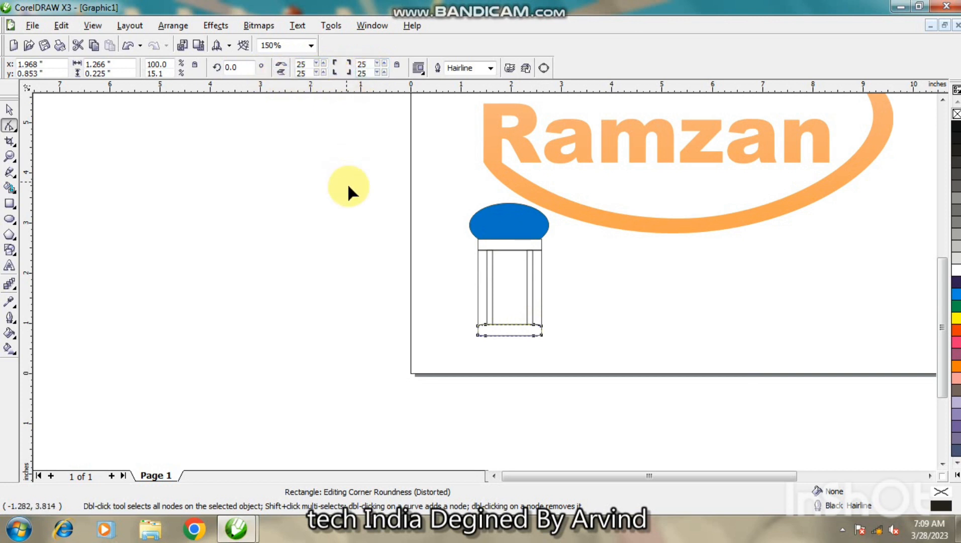
{"action": "left_click", "coordinate": [10, 111]}
{"action": "left_click", "coordinate": [123, 180]}
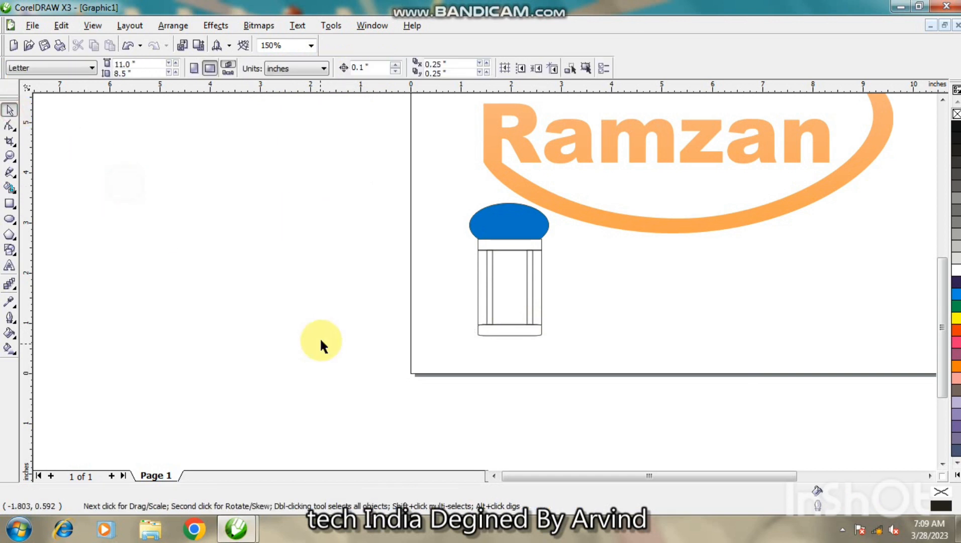
{"action": "left_click", "coordinate": [523, 332]}
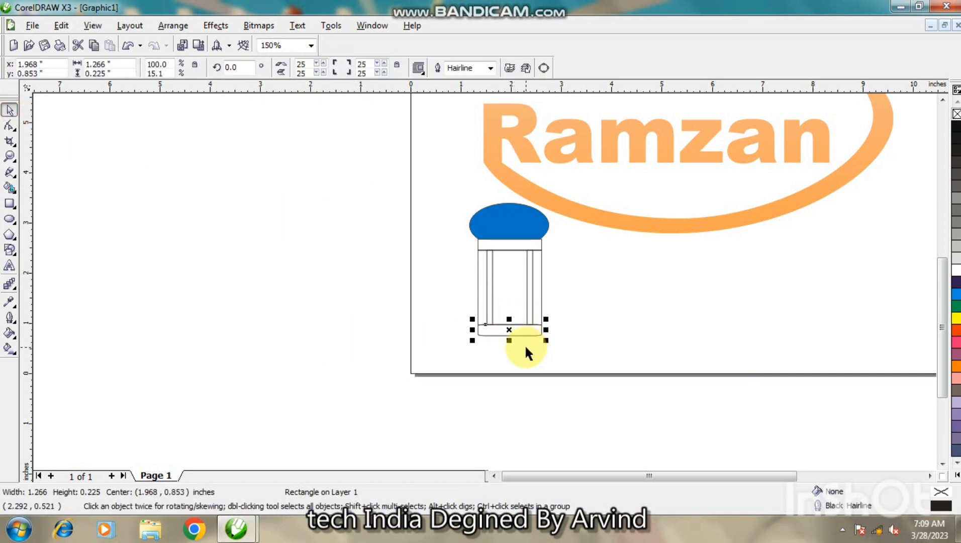
{"action": "left_click", "coordinate": [296, 323]}
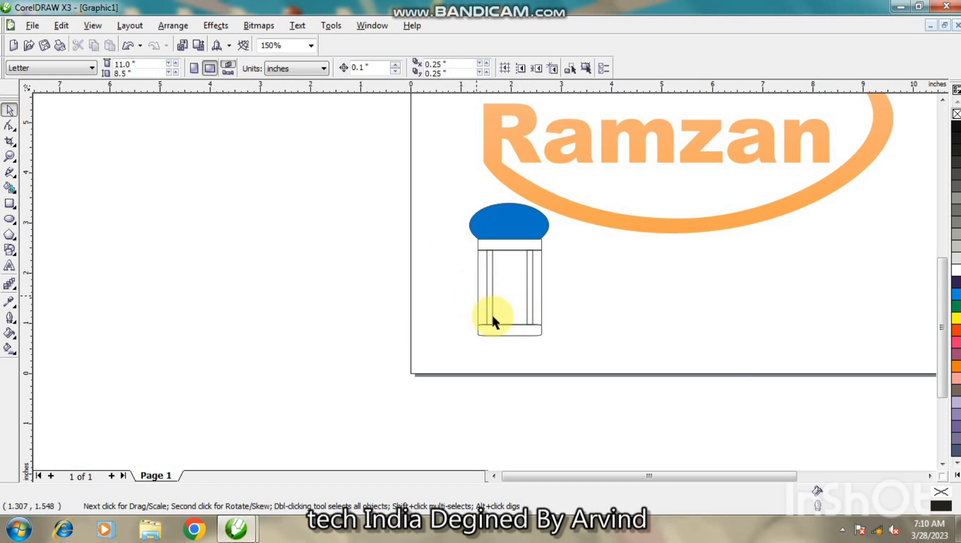
Draw a circle about 0.28 inches across on top of the blue dome and fill it with cyan
{"action": "left_click", "coordinate": [10, 219]}
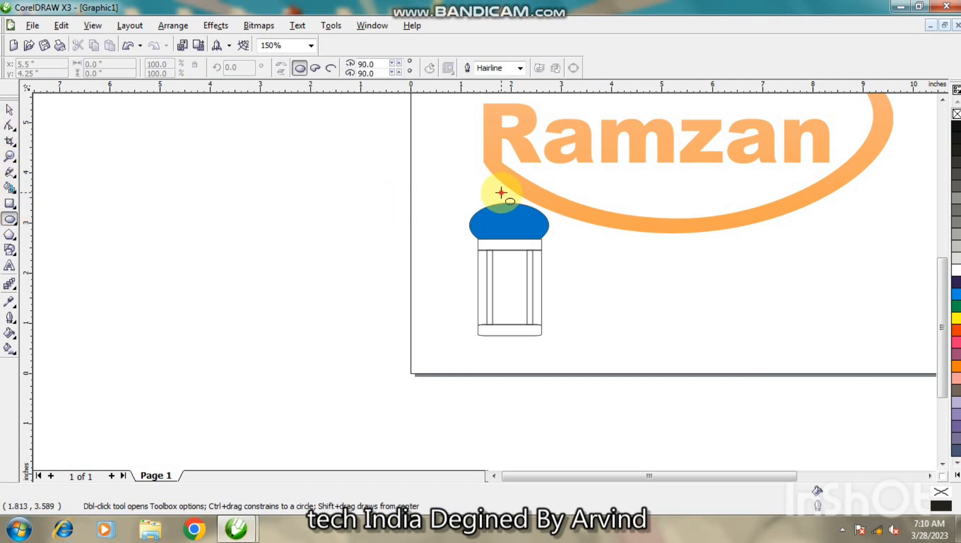
{"action": "left_click_drag", "start_coordinate": [493, 182], "coordinate": [515, 206]}
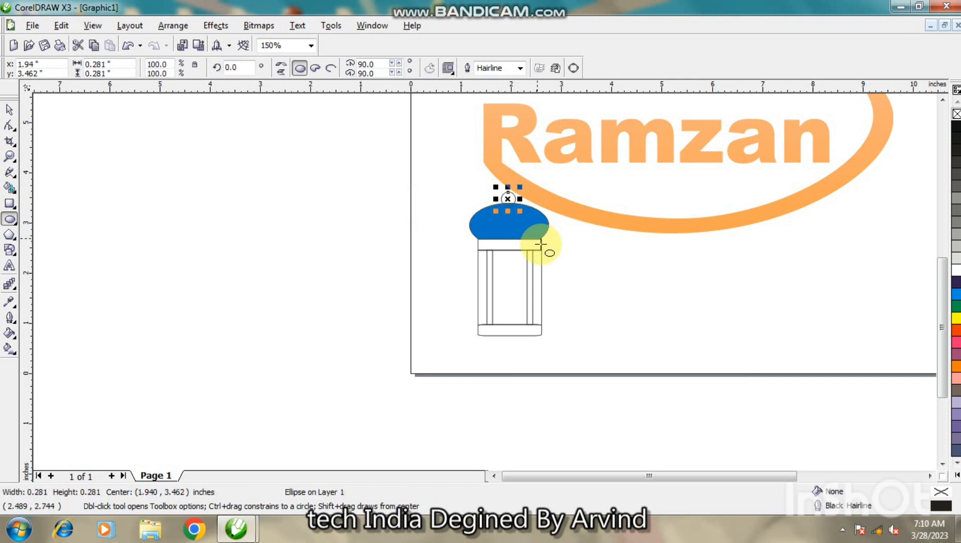
{"action": "left_click", "coordinate": [956, 296]}
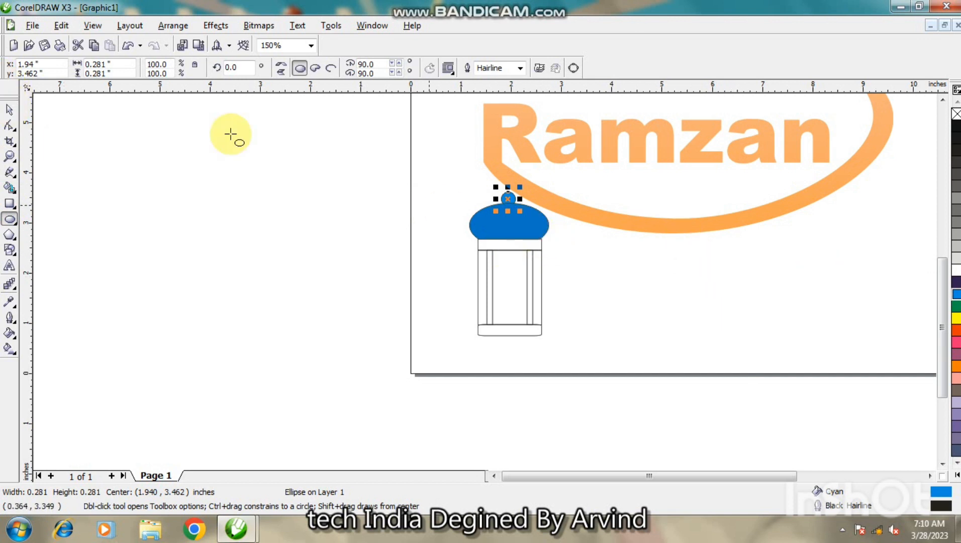
Align the small circle horizontally with the centre of the blue dome
{"action": "left_click", "coordinate": [9, 109]}
{"action": "left_click", "coordinate": [521, 229], "text": "shift"}
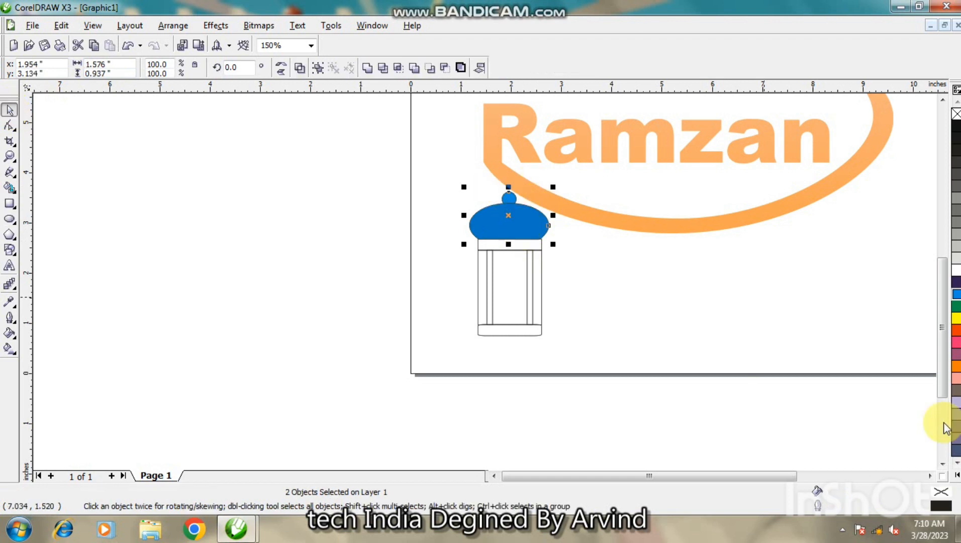
{"action": "left_click", "coordinate": [634, 308]}
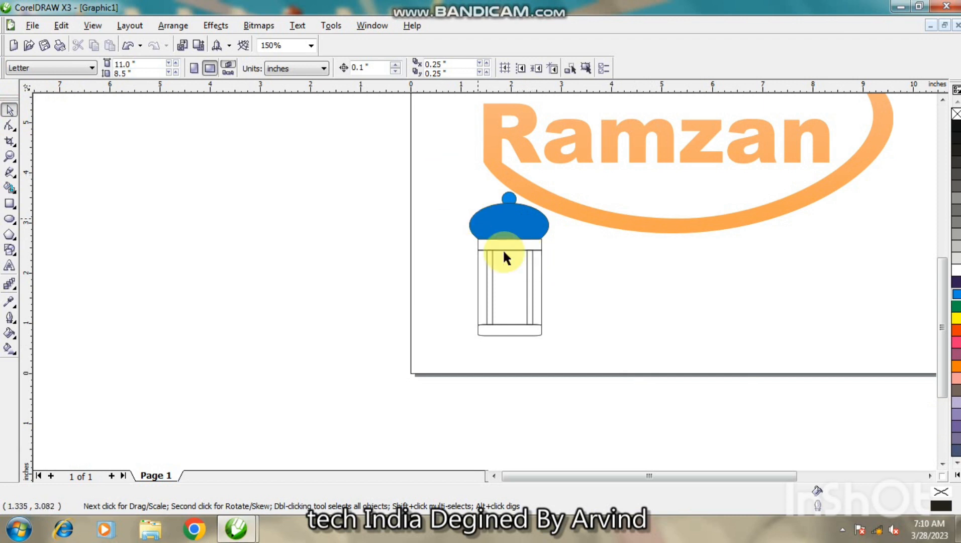
Copy the orange fountain fill from the logo swoosh onto the narrow left pillar of the lantern
{"action": "left_click", "coordinate": [491, 281]}
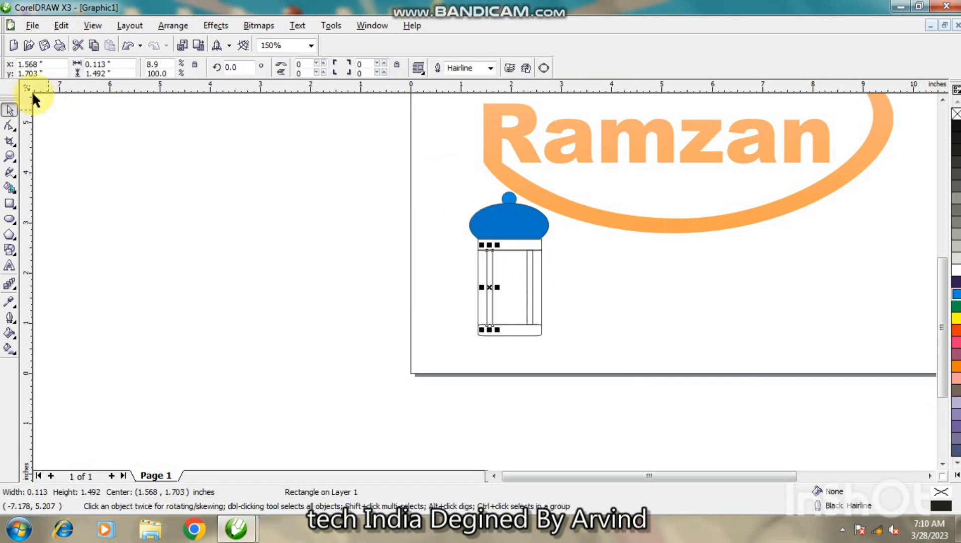
{"action": "left_click", "coordinate": [61, 26]}
{"action": "left_click", "coordinate": [103, 195]}
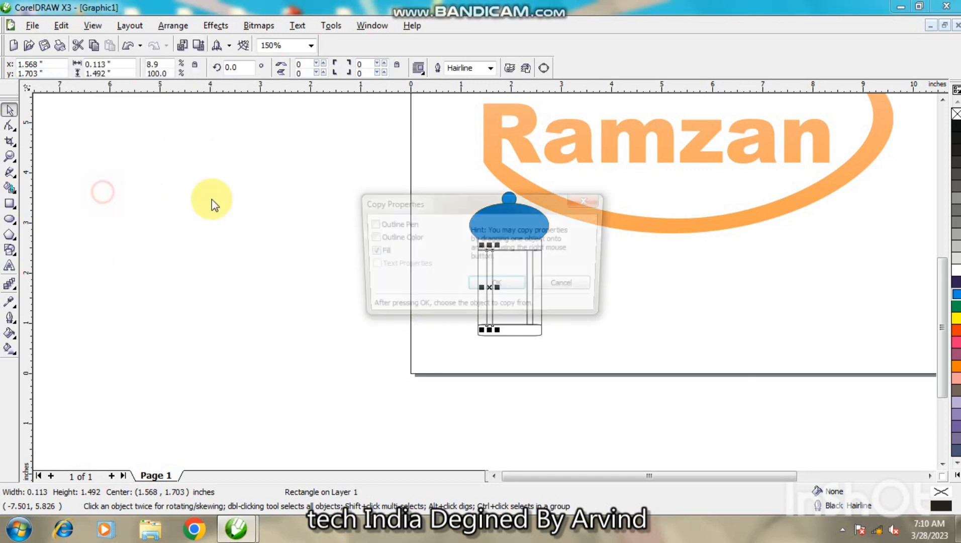
{"action": "left_click", "coordinate": [503, 291]}
{"action": "left_click", "coordinate": [503, 190]}
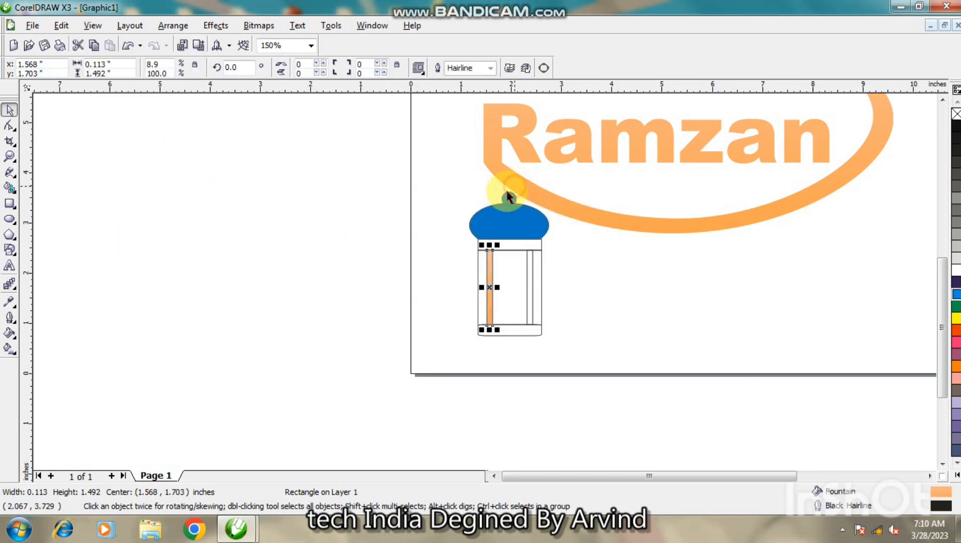
Copy the swoosh's orange fountain fill onto the narrow right pillar of the lantern
{"action": "left_click", "coordinate": [531, 281]}
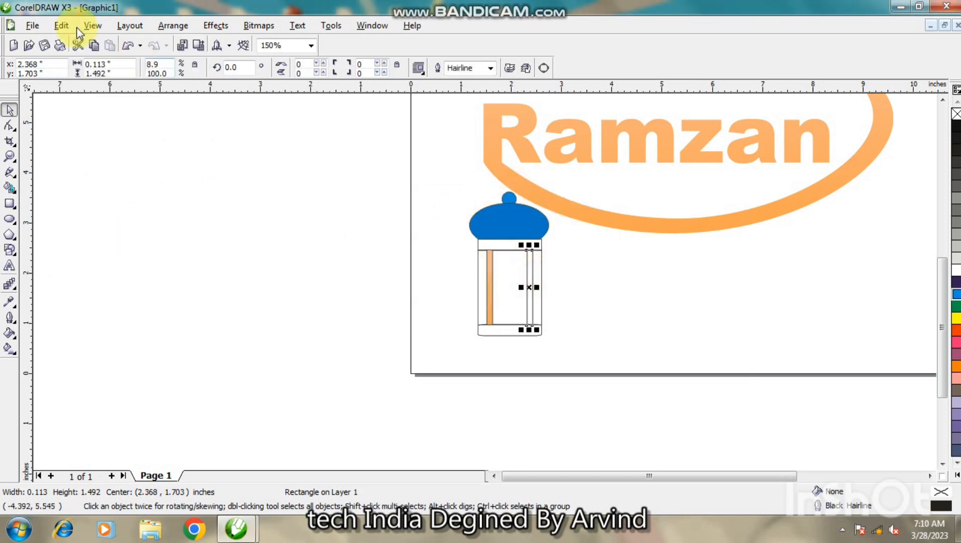
{"action": "left_click", "coordinate": [61, 25]}
{"action": "left_click", "coordinate": [105, 196]}
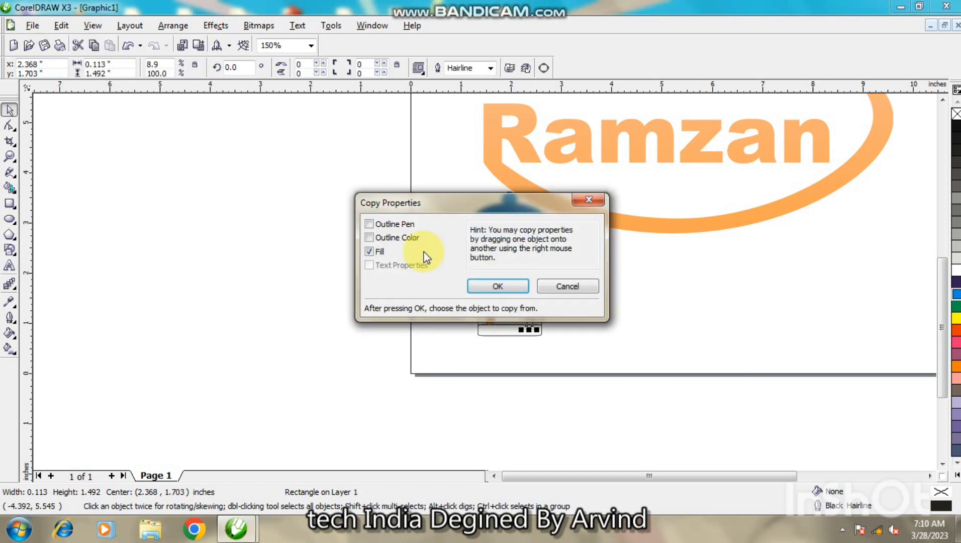
{"action": "left_click", "coordinate": [493, 286]}
{"action": "left_click", "coordinate": [515, 179]}
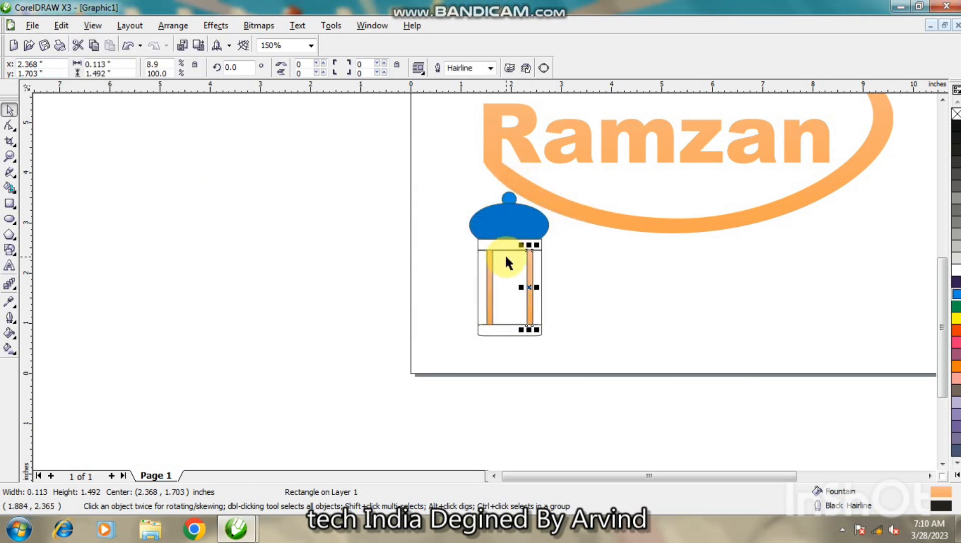
Copy the swoosh's orange fountain fill onto the rounded strip at the lantern's base
{"action": "left_click", "coordinate": [498, 331]}
{"action": "left_click", "coordinate": [497, 334]}
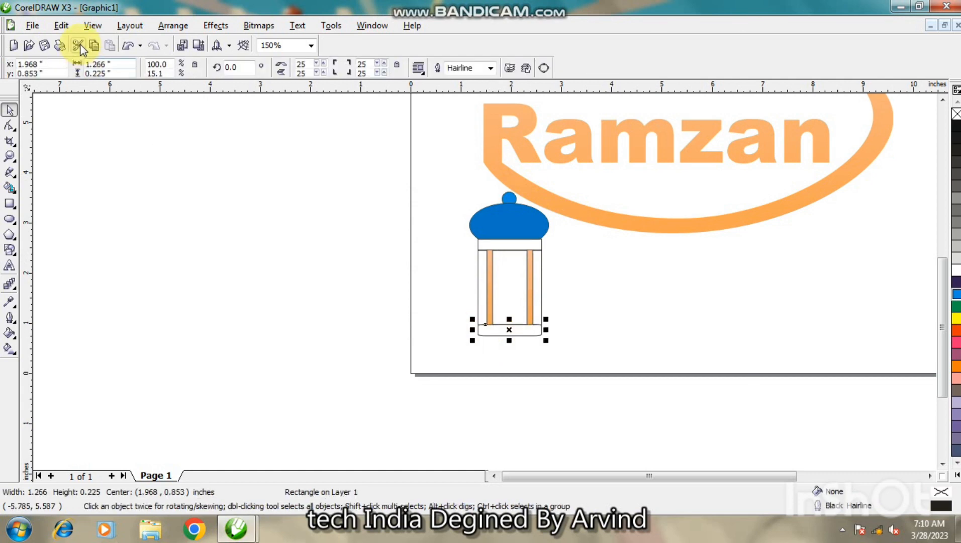
{"action": "left_click", "coordinate": [61, 25]}
{"action": "left_click", "coordinate": [128, 195]}
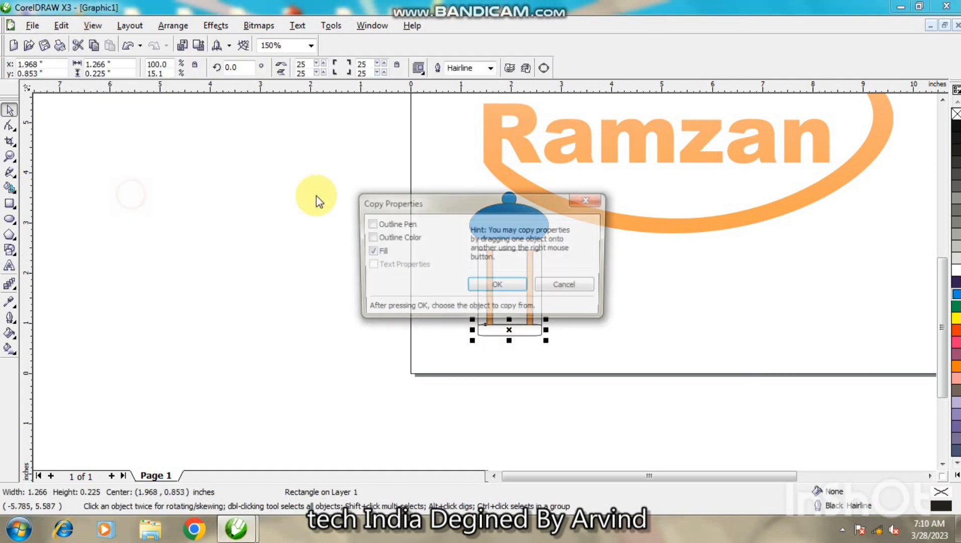
{"action": "left_click", "coordinate": [497, 284]}
{"action": "left_click", "coordinate": [532, 200]}
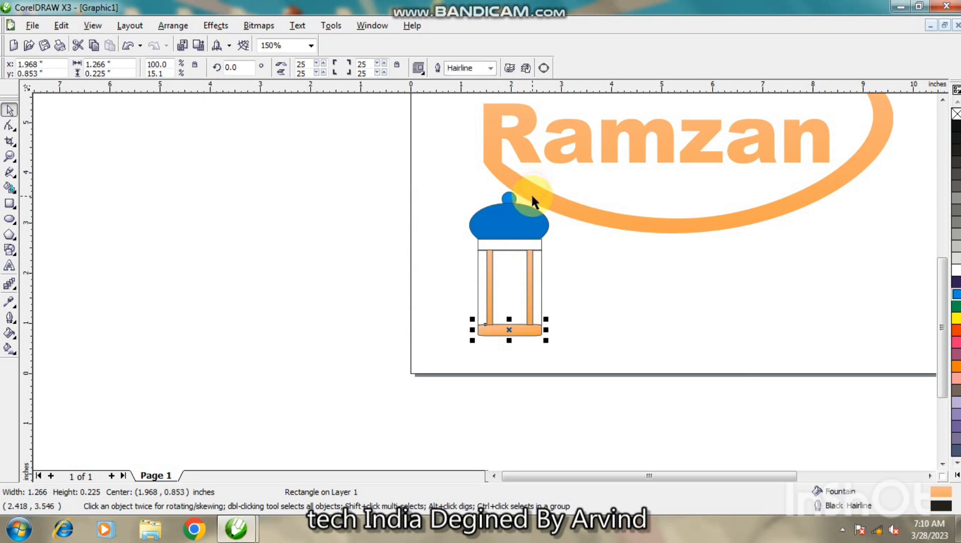
Select the strip directly under the dome and give it the swoosh's orange fountain fill by copying properties
{"action": "left_click", "coordinate": [509, 244]}
{"action": "left_click", "coordinate": [509, 245]}
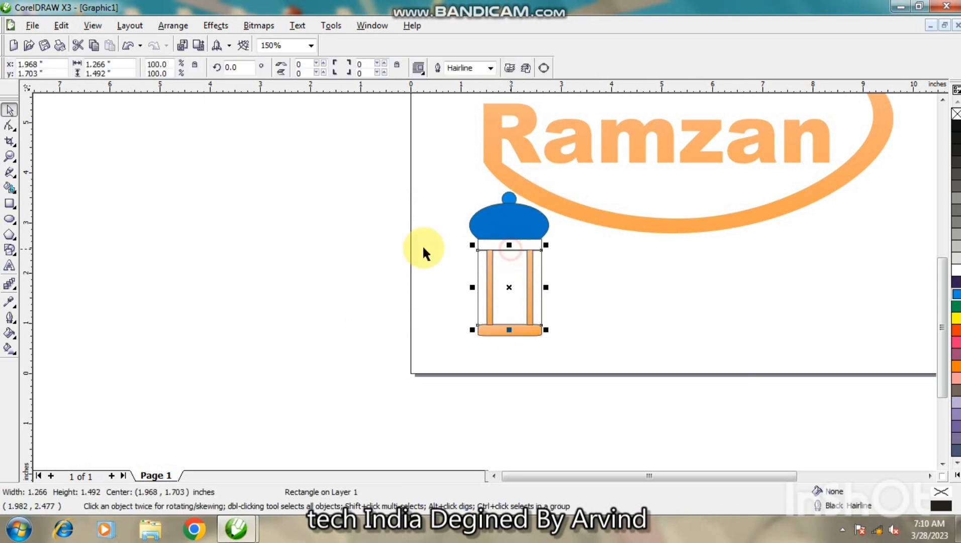
{"action": "left_click", "coordinate": [544, 255]}
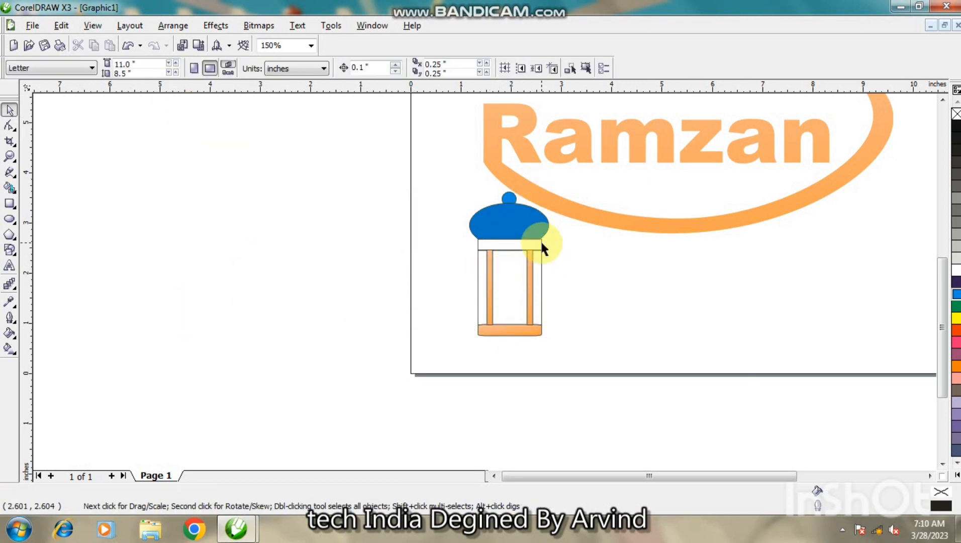
{"action": "left_click", "coordinate": [541, 239]}
{"action": "left_click", "coordinate": [62, 26]}
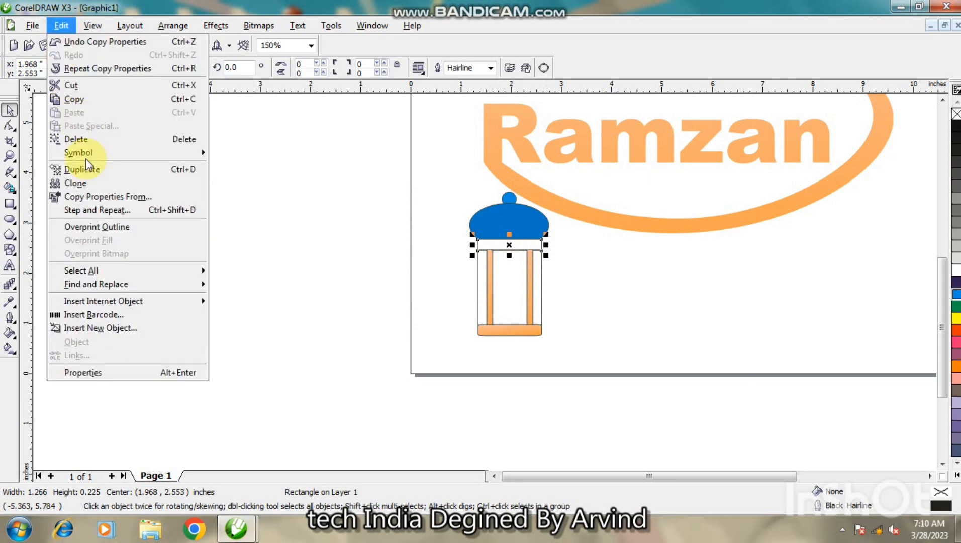
{"action": "left_click", "coordinate": [100, 199]}
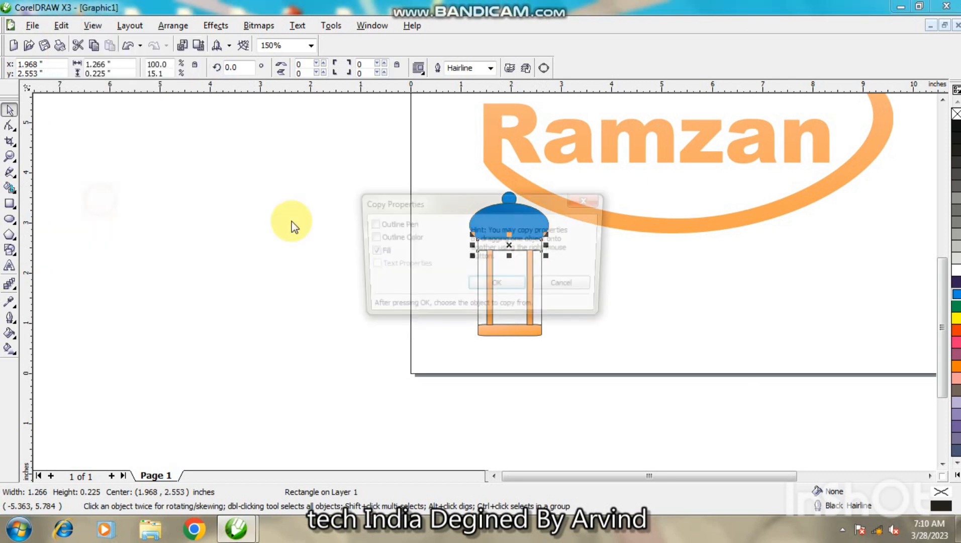
{"action": "left_click", "coordinate": [496, 285]}
{"action": "left_click", "coordinate": [510, 226]}
Replace the dome's blue fill with the orange fountain fill copied from the swoosh
{"action": "left_click", "coordinate": [510, 226]}
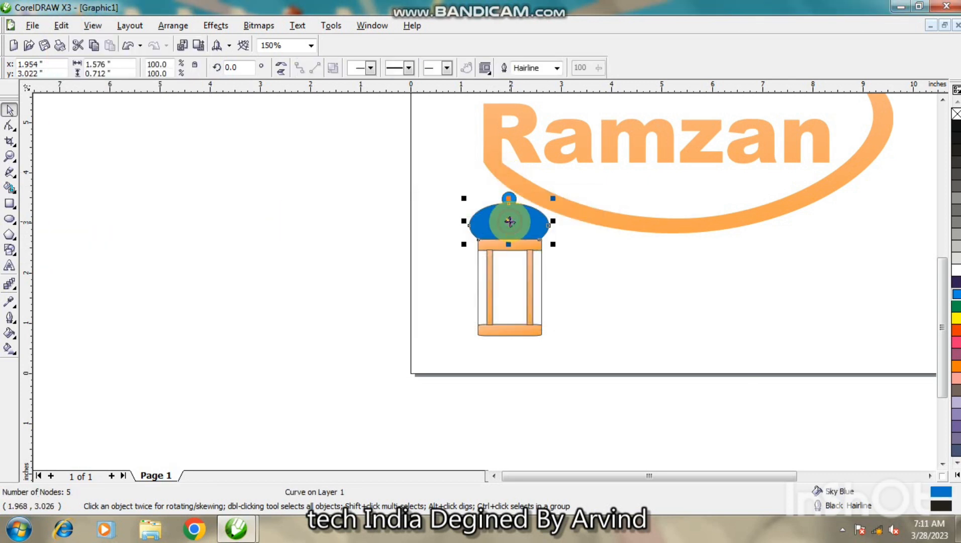
{"action": "left_click", "coordinate": [62, 26]}
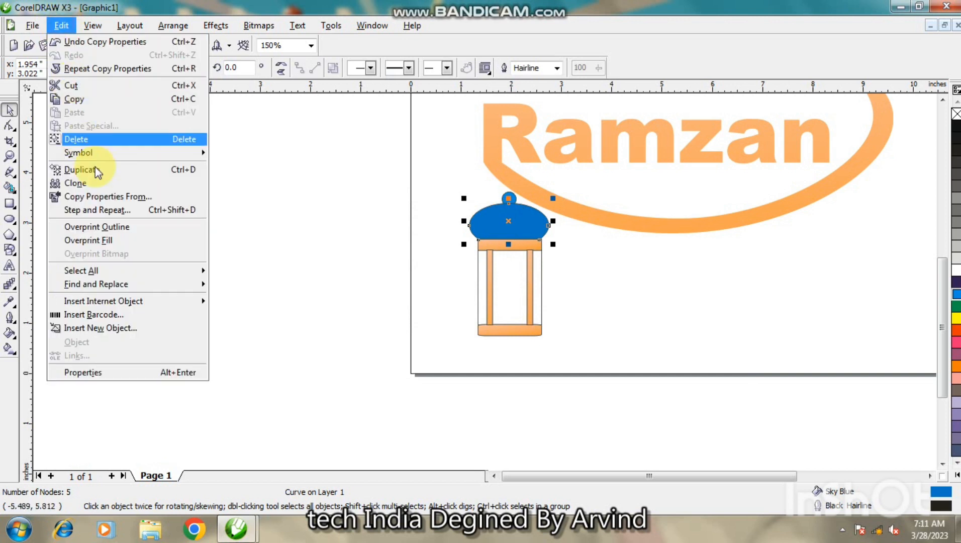
{"action": "left_click", "coordinate": [103, 196]}
{"action": "left_click", "coordinate": [494, 286]}
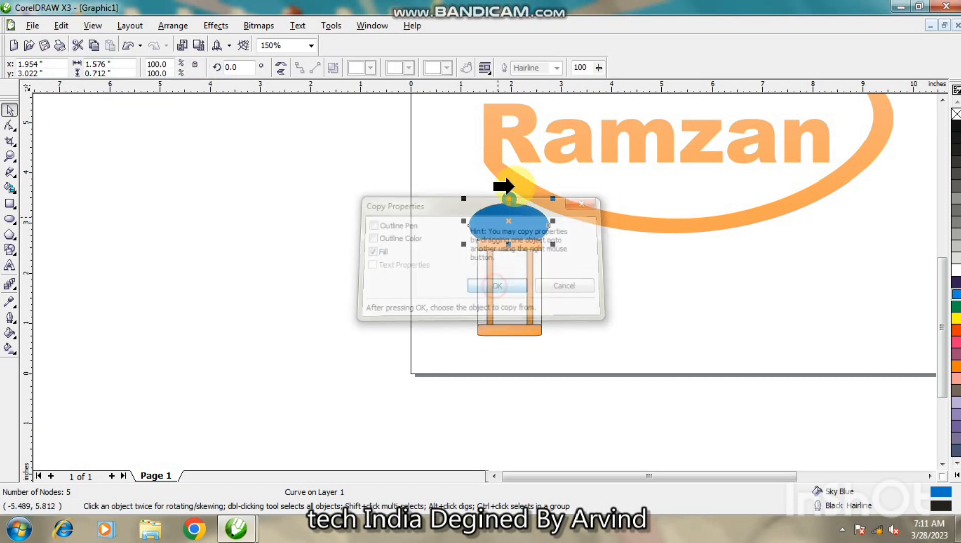
{"action": "left_click", "coordinate": [510, 199]}
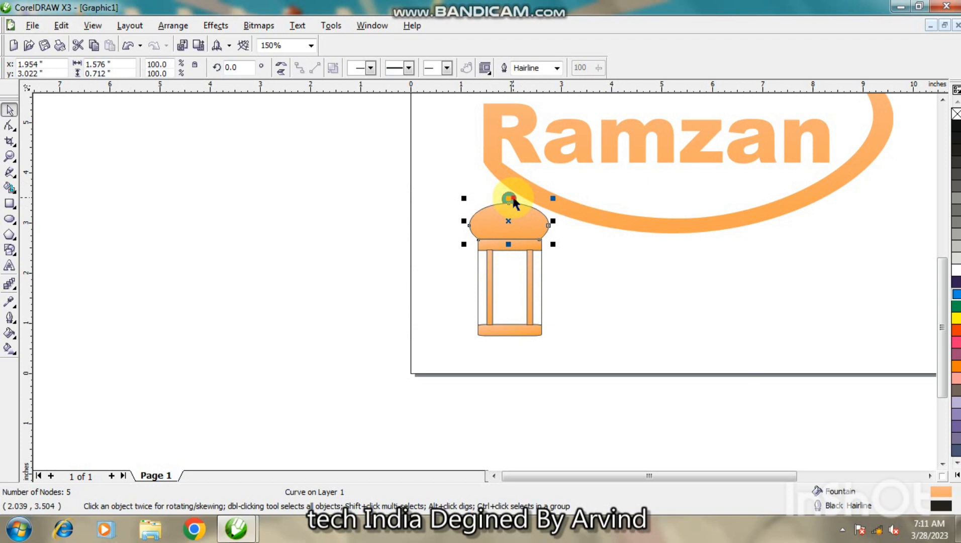
Replace the cyan fill of the small circle above the dome with the swoosh's orange fountain fill
{"action": "left_click", "coordinate": [509, 199]}
{"action": "left_click", "coordinate": [60, 26]}
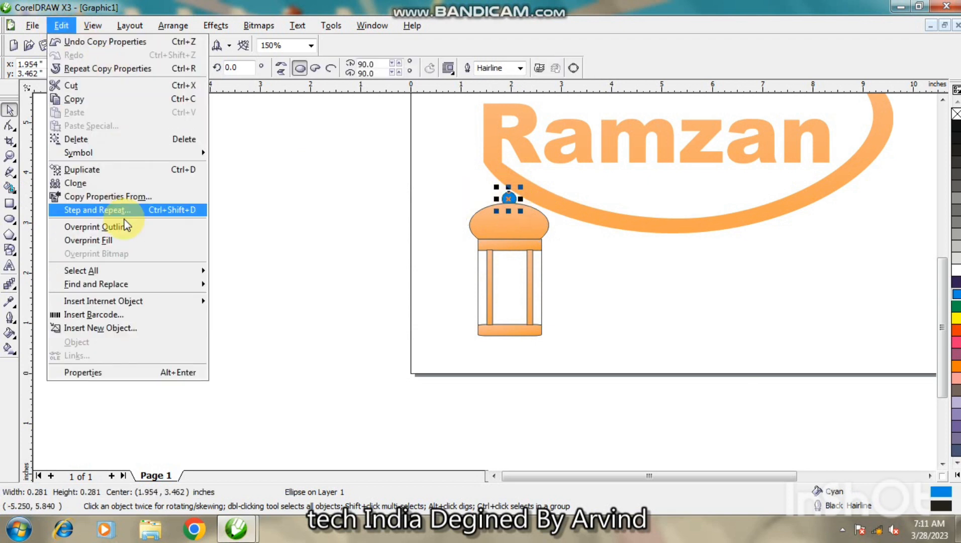
{"action": "left_click", "coordinate": [120, 197]}
{"action": "left_click", "coordinate": [495, 284]}
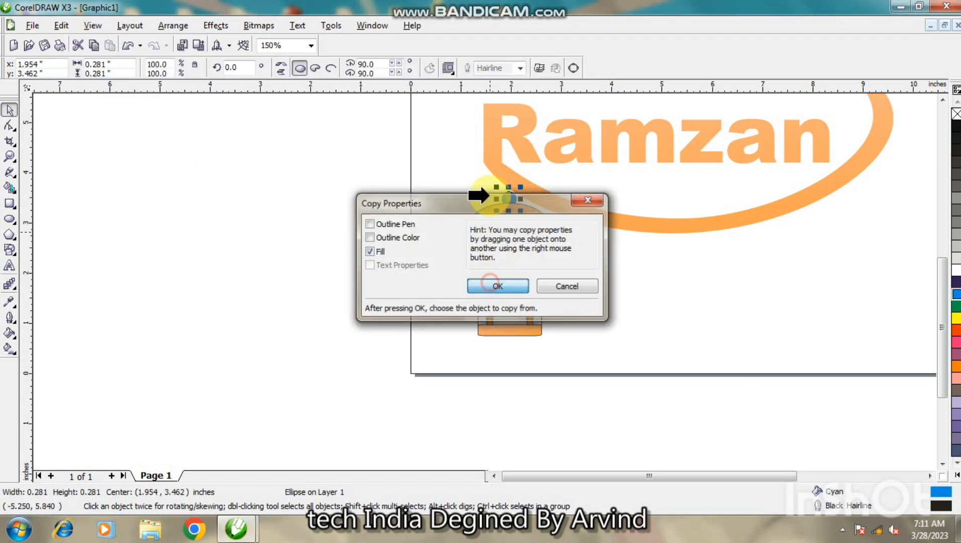
{"action": "left_click", "coordinate": [500, 175]}
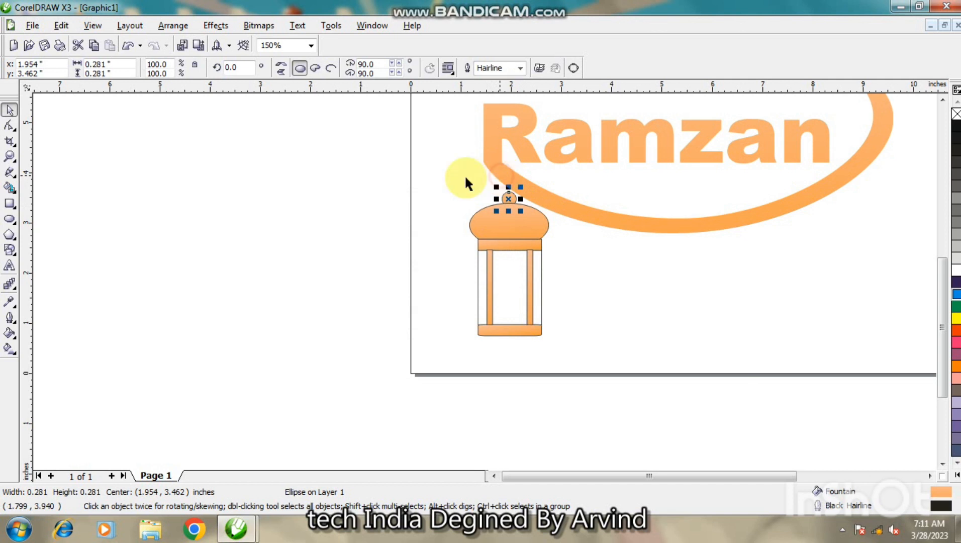
{"action": "left_click", "coordinate": [176, 169]}
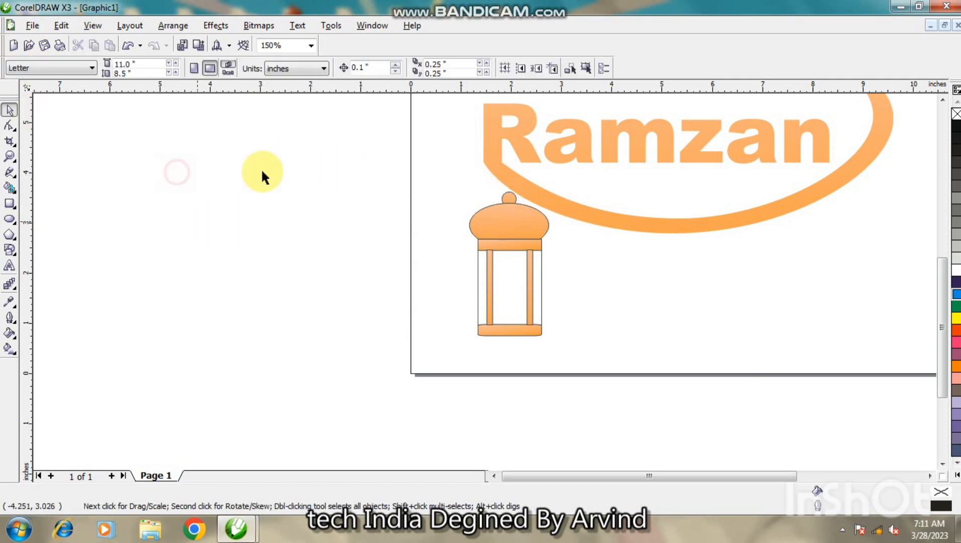
Set the outline width of the lantern's tall unfilled body rectangle to 4.0 pt
{"action": "left_click", "coordinate": [477, 276]}
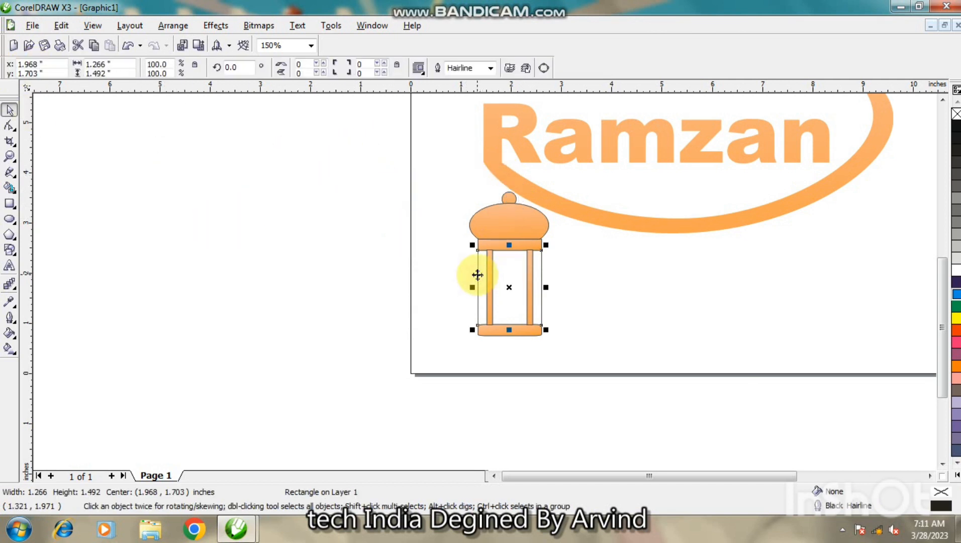
{"action": "key", "text": "F12"}
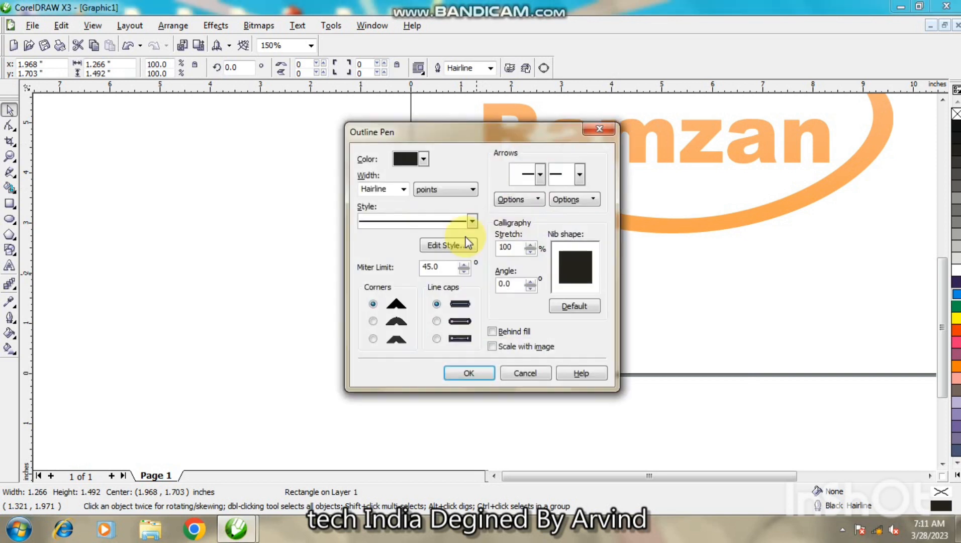
{"action": "left_click", "coordinate": [424, 159]}
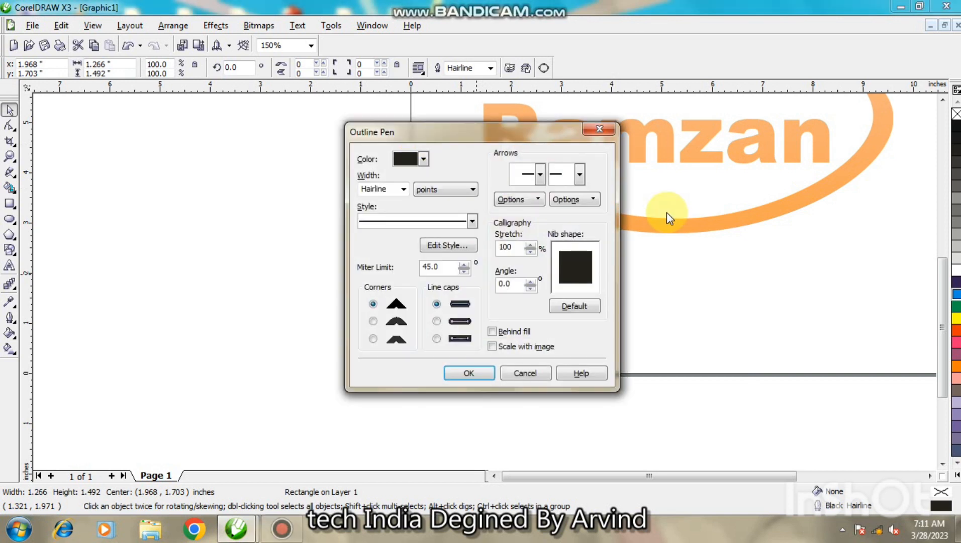
{"action": "left_click", "coordinate": [403, 189]}
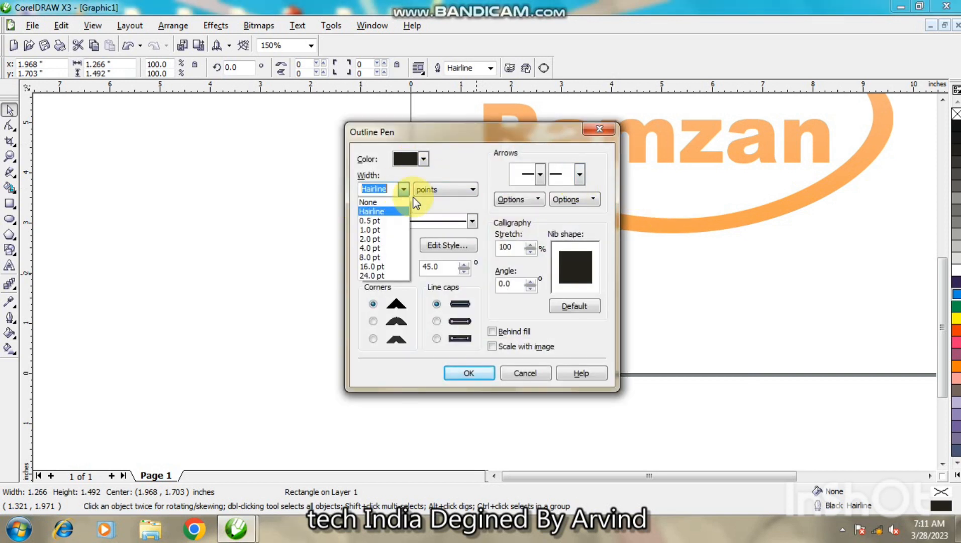
{"action": "left_click", "coordinate": [370, 247]}
Choose a light orange from the colour palette as the tall body rectangle's outline colour
{"action": "left_click", "coordinate": [424, 159]}
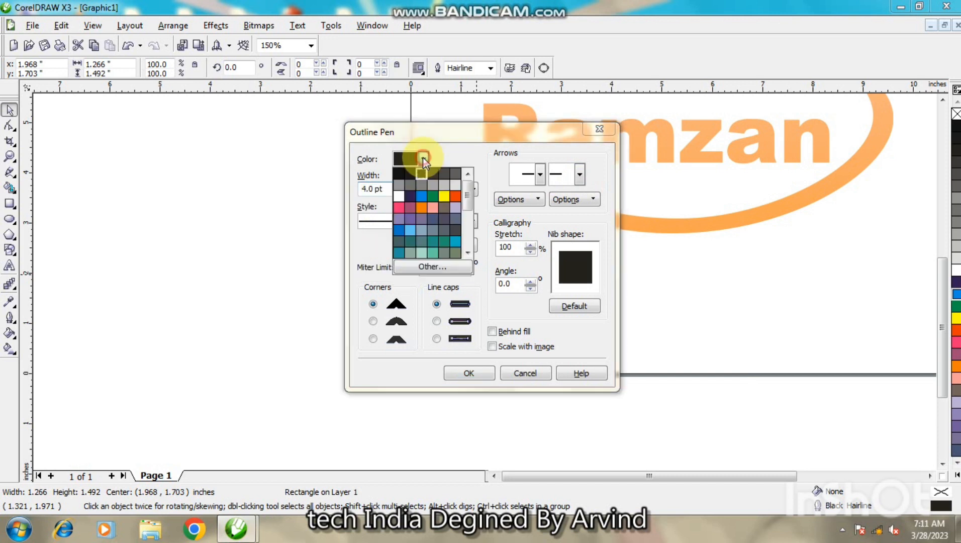
{"action": "left_click", "coordinate": [467, 253]}
{"action": "left_click", "coordinate": [467, 252]}
{"action": "left_click", "coordinate": [467, 252]}
{"action": "left_click", "coordinate": [466, 252]}
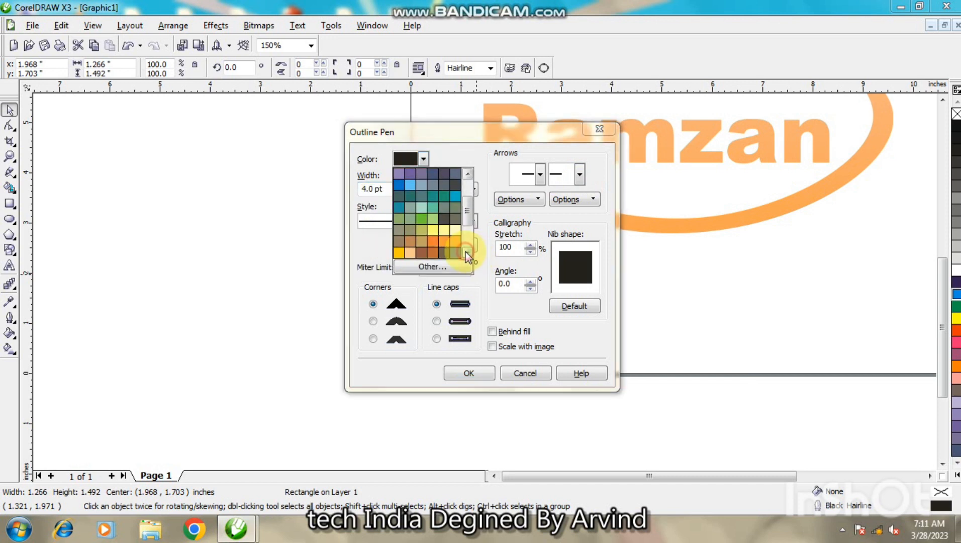
{"action": "left_click", "coordinate": [467, 253]}
{"action": "left_click", "coordinate": [467, 252]}
{"action": "left_click", "coordinate": [467, 253]}
{"action": "left_click", "coordinate": [467, 252]}
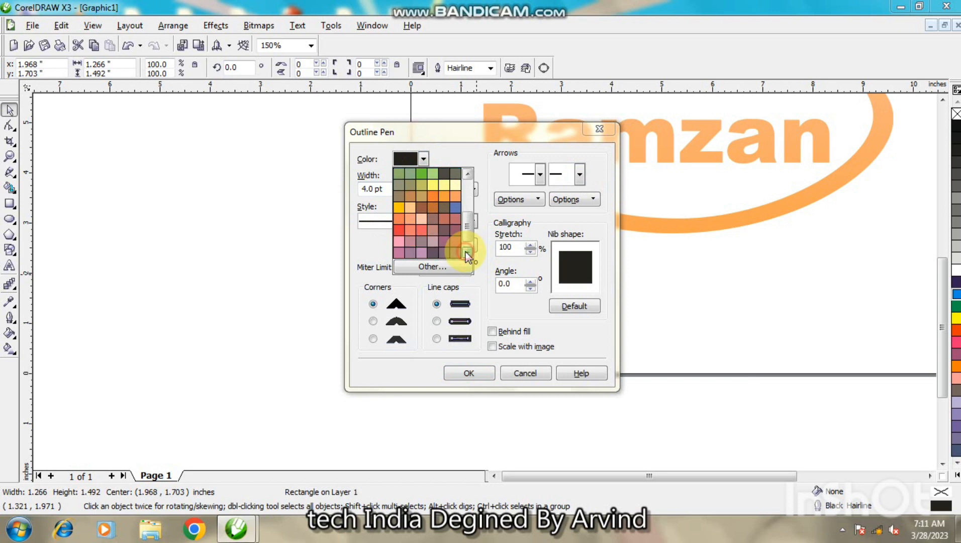
{"action": "left_click", "coordinate": [467, 253]}
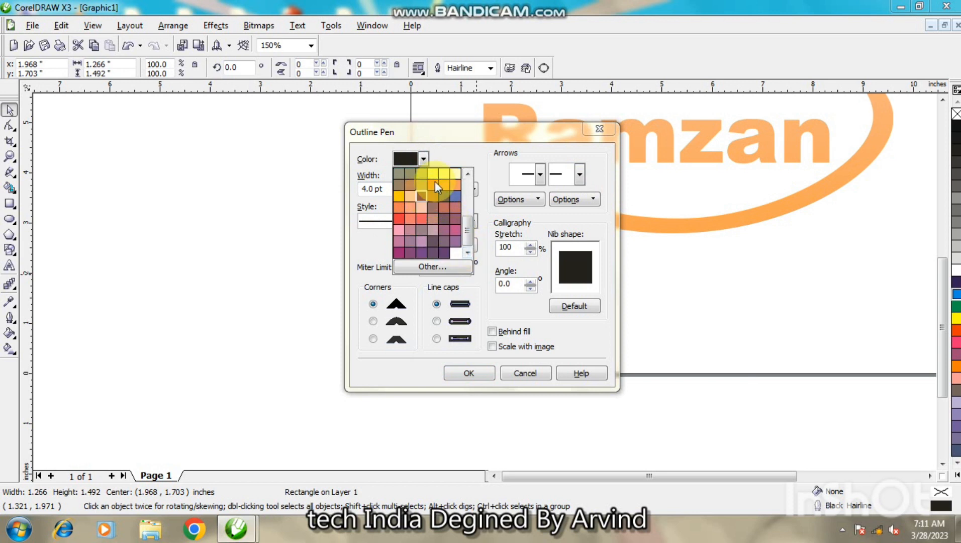
{"action": "left_click", "coordinate": [468, 174]}
{"action": "left_click", "coordinate": [454, 195]}
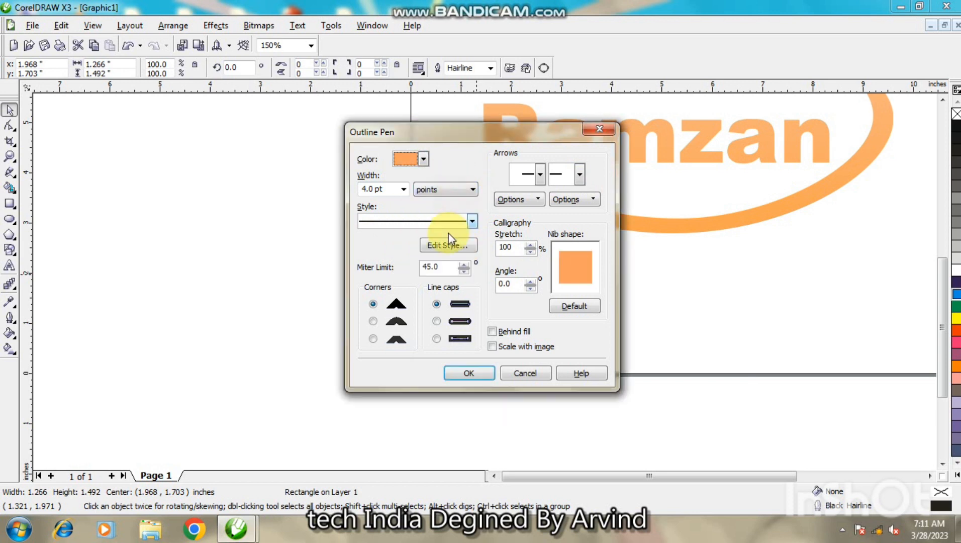
Give the body rectangle's outline rounded corners and round line caps, and apply the outline settings
{"action": "left_click", "coordinate": [436, 321]}
{"action": "left_click", "coordinate": [379, 327]}
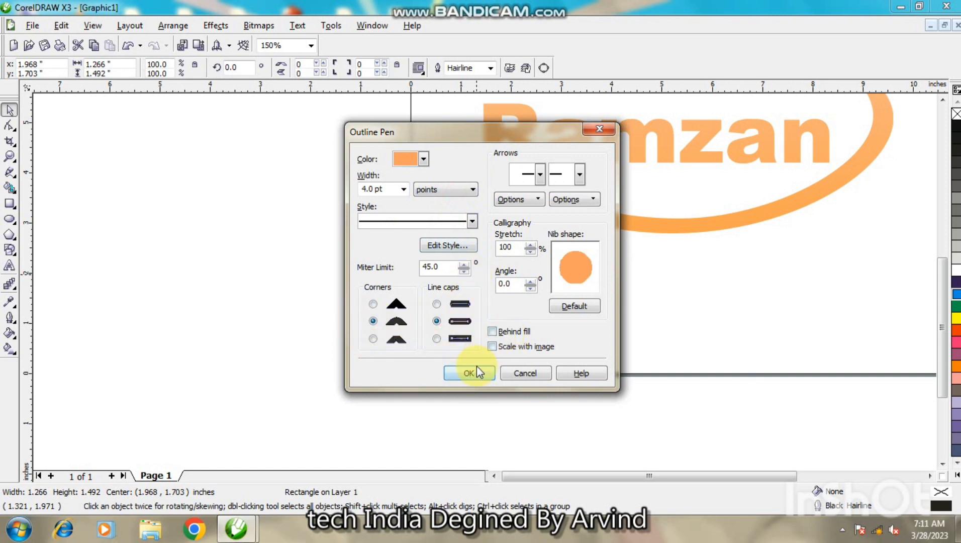
{"action": "left_click", "coordinate": [471, 372]}
{"action": "left_click", "coordinate": [364, 332]}
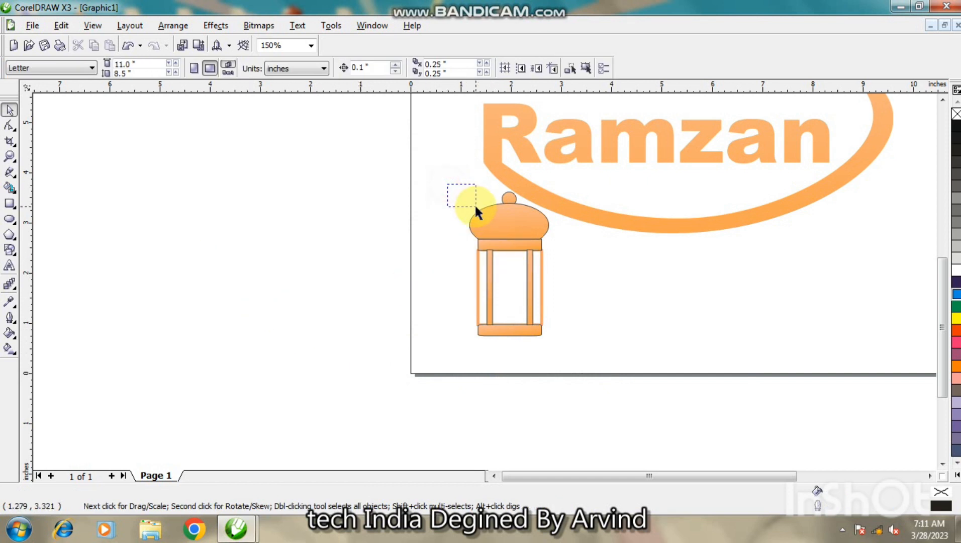
Remove the black outlines from the lantern's ball, dome, collar, two inner posts and base
{"action": "left_click", "coordinate": [507, 244]}
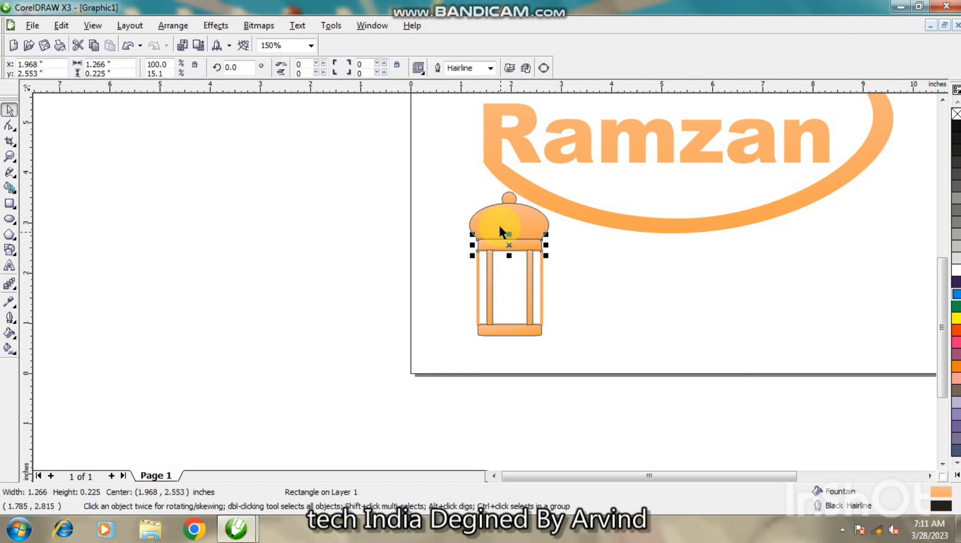
{"action": "left_click", "coordinate": [504, 203], "text": "shift"}
{"action": "left_click", "coordinate": [510, 197], "text": "shift"}
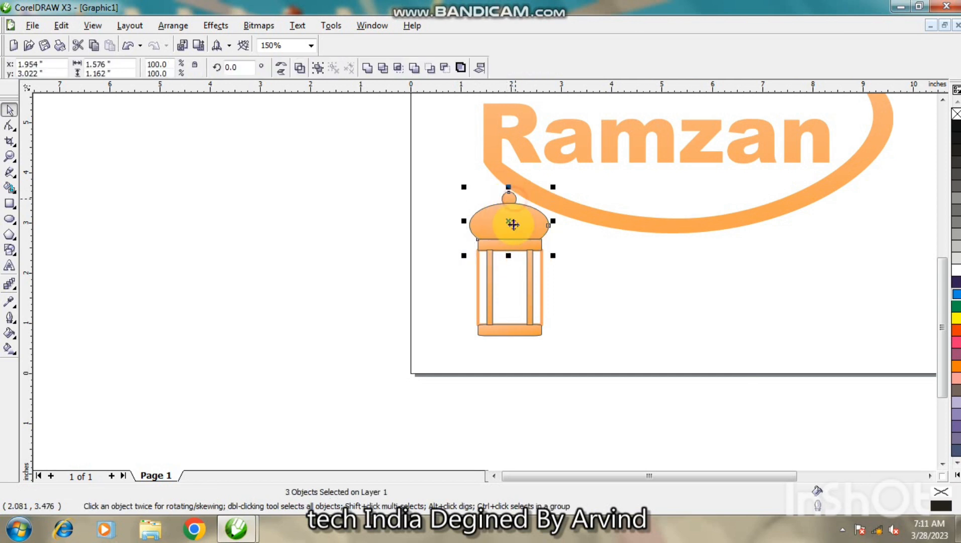
{"action": "left_click", "coordinate": [490, 281], "text": "shift"}
{"action": "left_click", "coordinate": [529, 294], "text": "shift"}
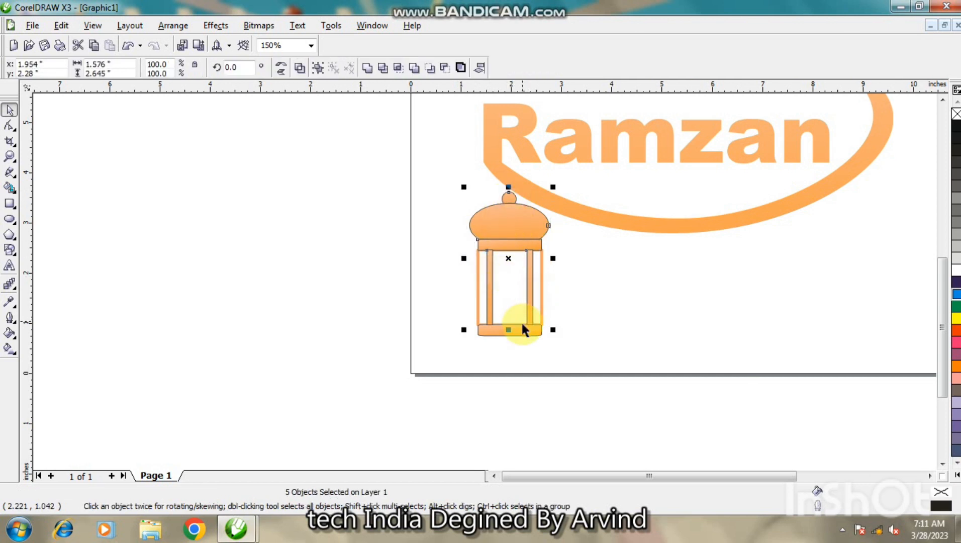
{"action": "left_click", "coordinate": [521, 330], "text": "shift"}
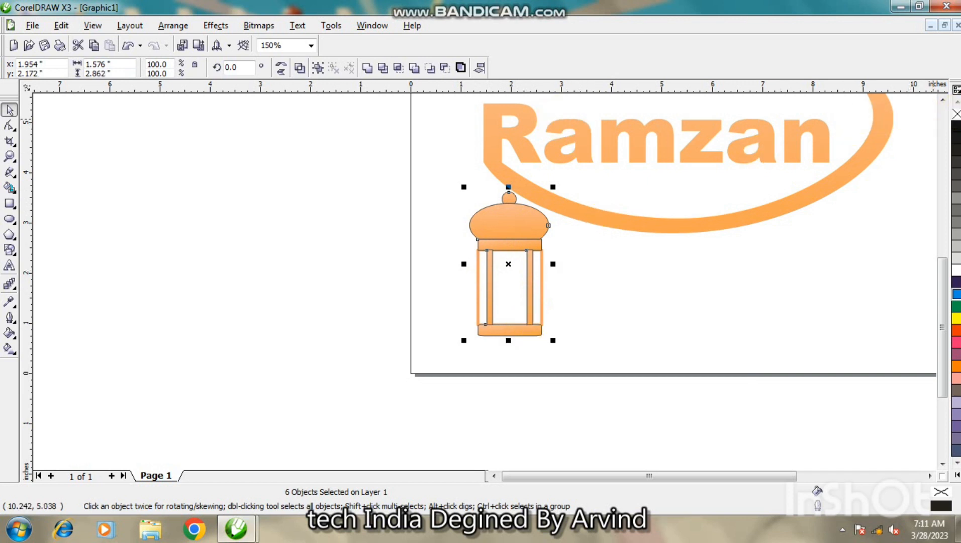
{"action": "right_click", "coordinate": [956, 114]}
{"action": "left_click", "coordinate": [722, 296]}
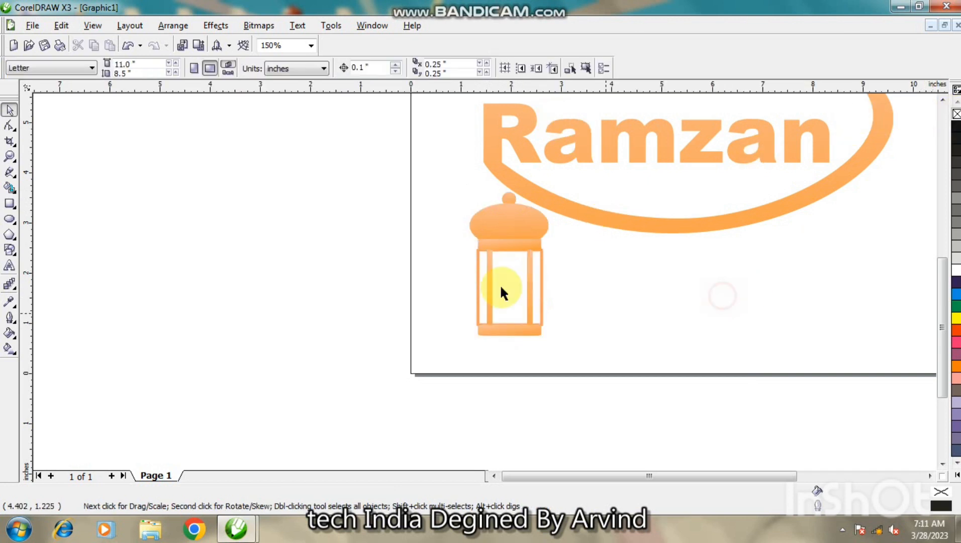
Scale the whole lantern down to about 0.87 × 1.58 inches and move it beneath the swoosh's lower curve
{"action": "left_click_drag", "start_coordinate": [454, 185], "coordinate": [530, 314]}
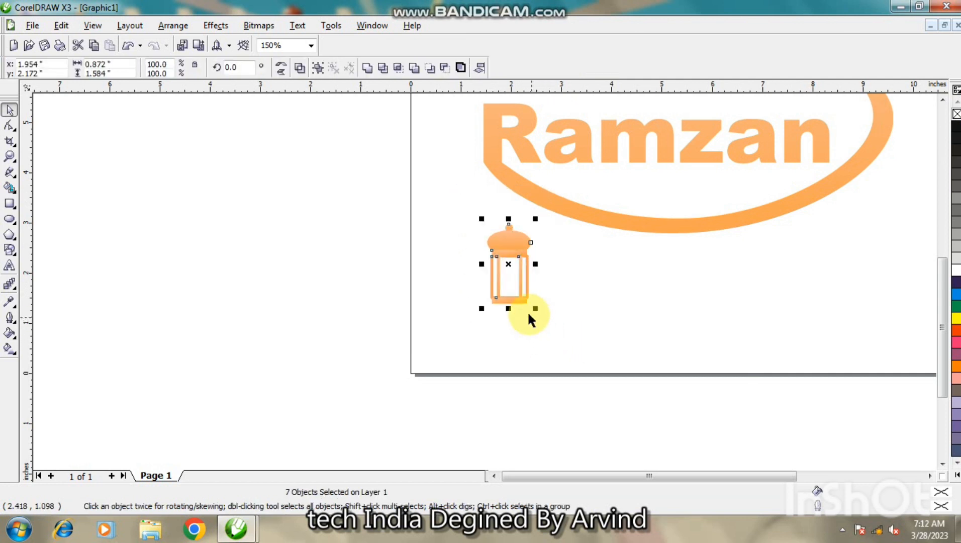
{"action": "left_click_drag", "start_coordinate": [510, 262], "coordinate": [573, 285]}
{"action": "left_click", "coordinate": [640, 313]}
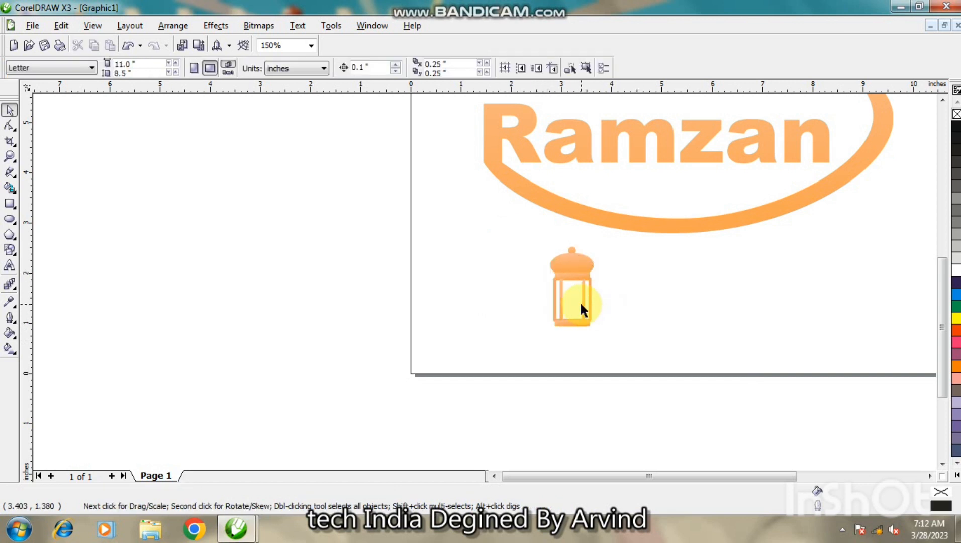
Duplicate the lantern's right inner post and shift the copy 0.25 inch left, near the middle of the body
{"action": "left_click", "coordinate": [581, 305]}
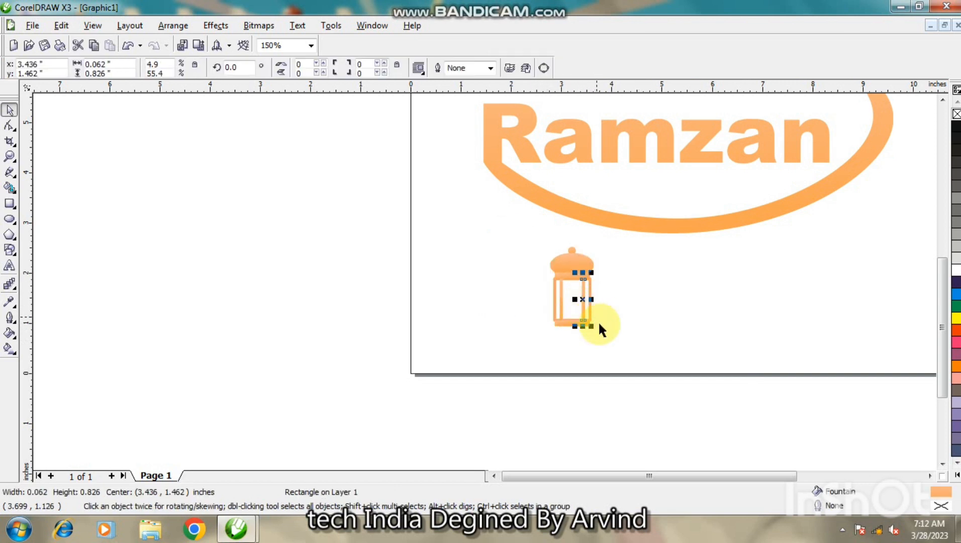
{"action": "key", "text": "KP_Add"}
{"action": "key", "text": "Left"}
{"action": "key", "text": "Left"}
{"action": "key", "text": "Left"}
{"action": "key", "text": "Left"}
{"action": "key", "text": "Left"}
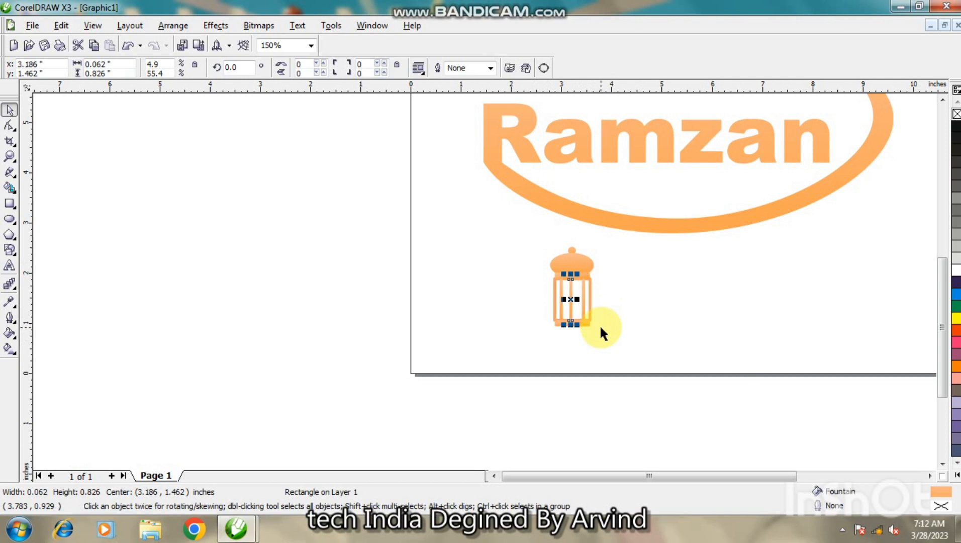
Widen the middle post symmetrically to about 0.18 inch and centre it between the two inner posts
{"action": "scroll", "coordinate": [609, 316], "scroll_direction": "up", "scroll_amount": 2}
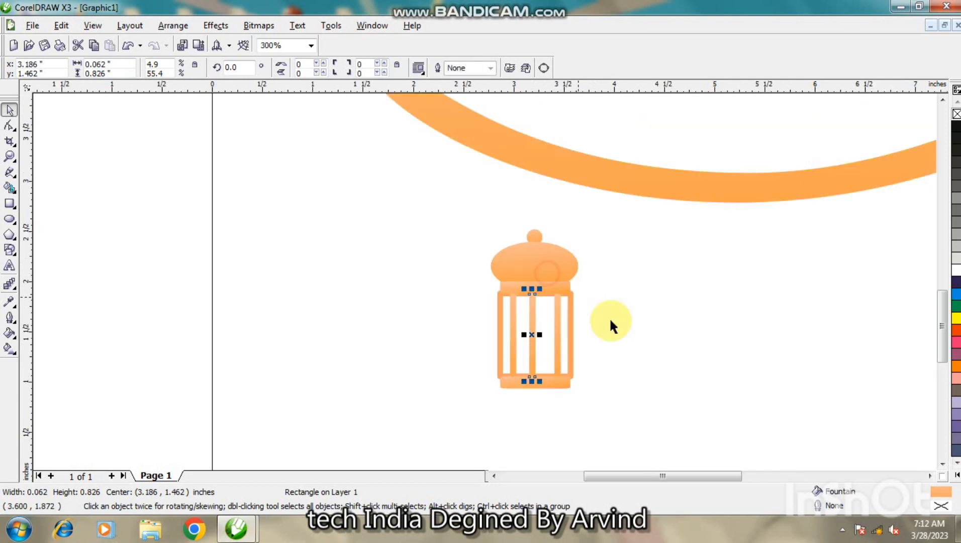
{"action": "left_click_drag", "start_coordinate": [541, 334], "coordinate": [547, 334]}
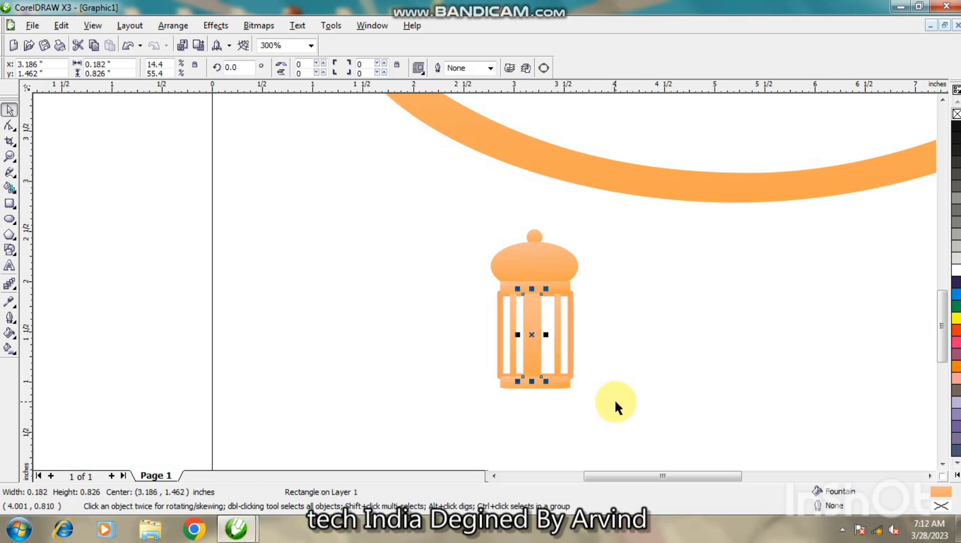
{"action": "key", "text": "Right"}
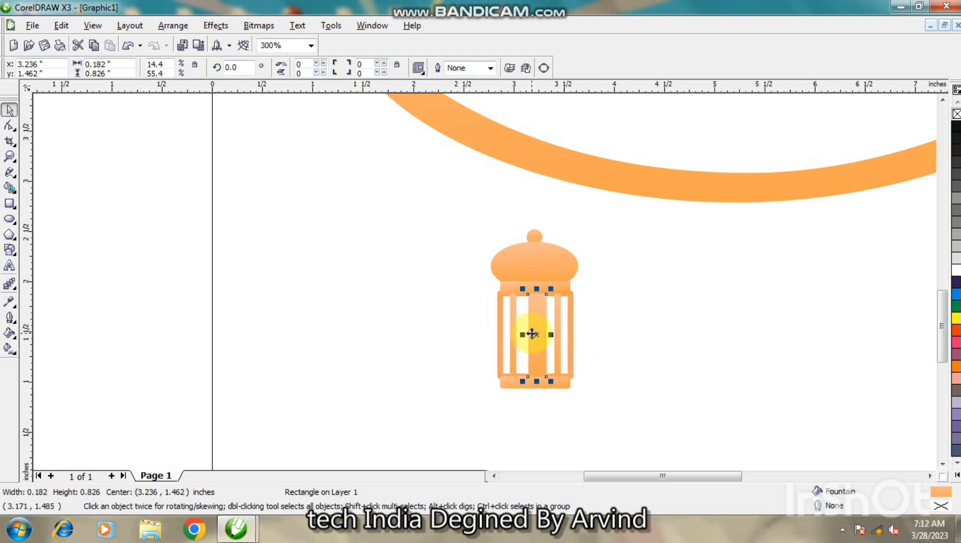
{"action": "left_click_drag", "start_coordinate": [536, 334], "coordinate": [535, 335]}
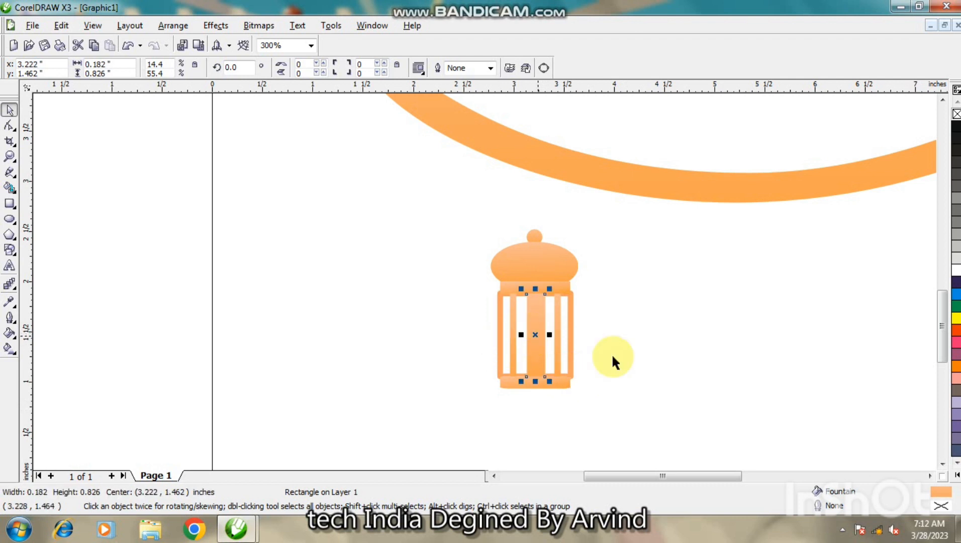
{"action": "left_click", "coordinate": [642, 366]}
{"action": "left_click", "coordinate": [539, 312]}
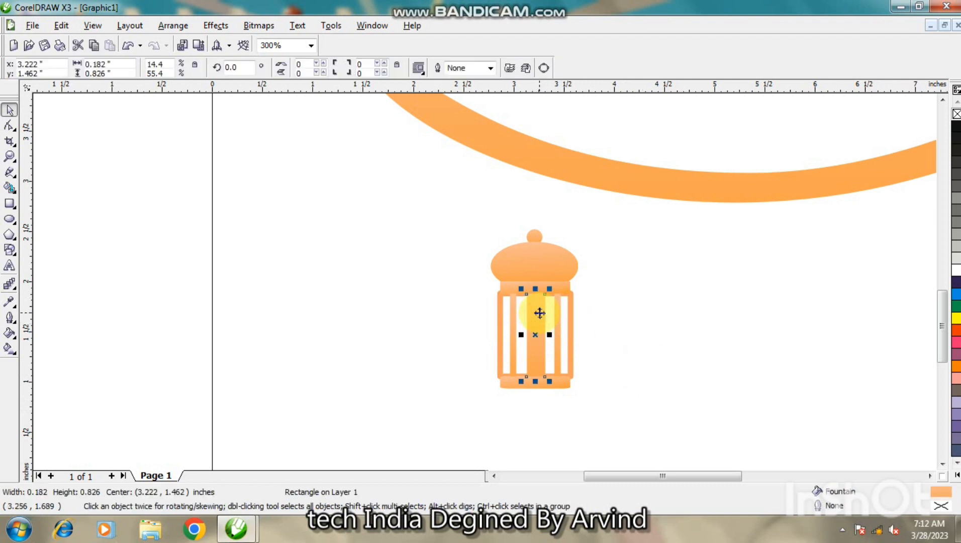
{"action": "left_click", "coordinate": [612, 342]}
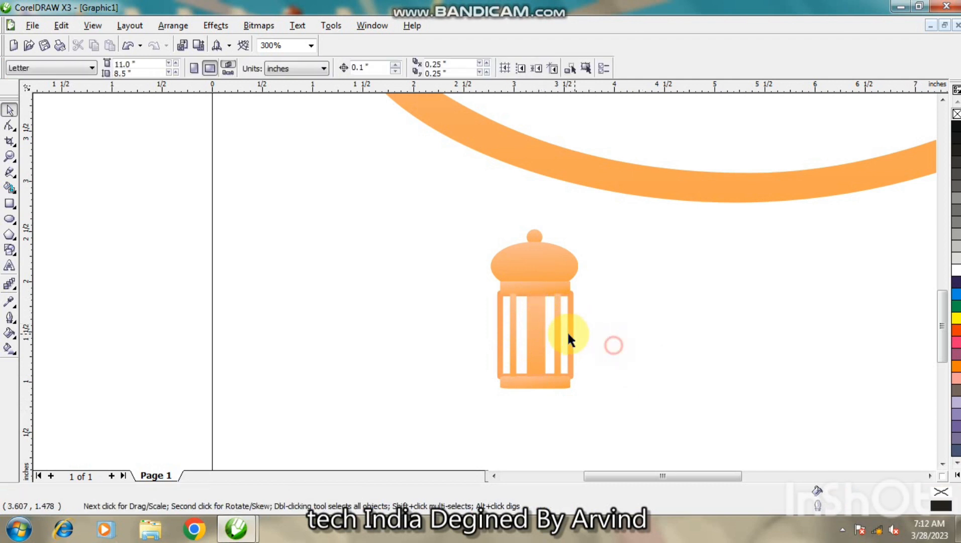
{"action": "left_click", "coordinate": [559, 330]}
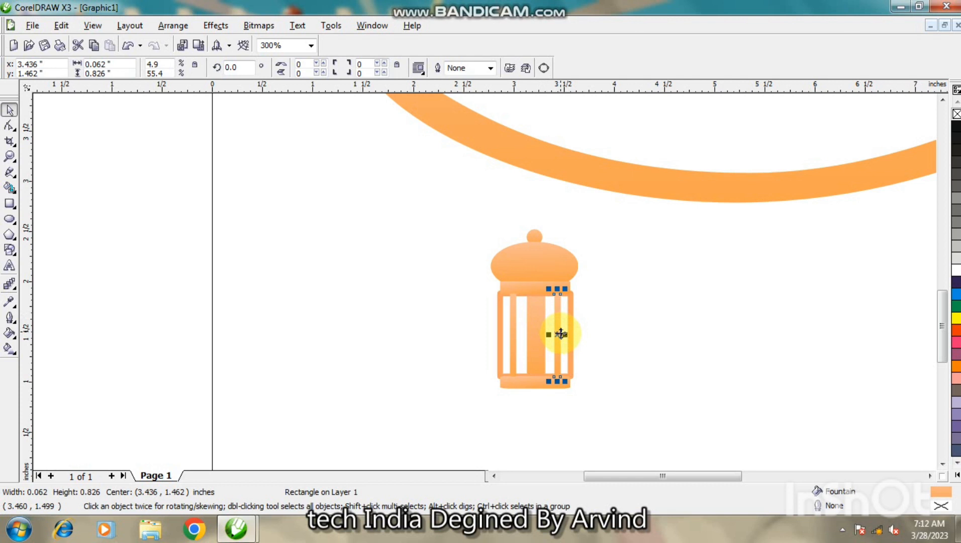
{"action": "left_click", "coordinate": [572, 335]}
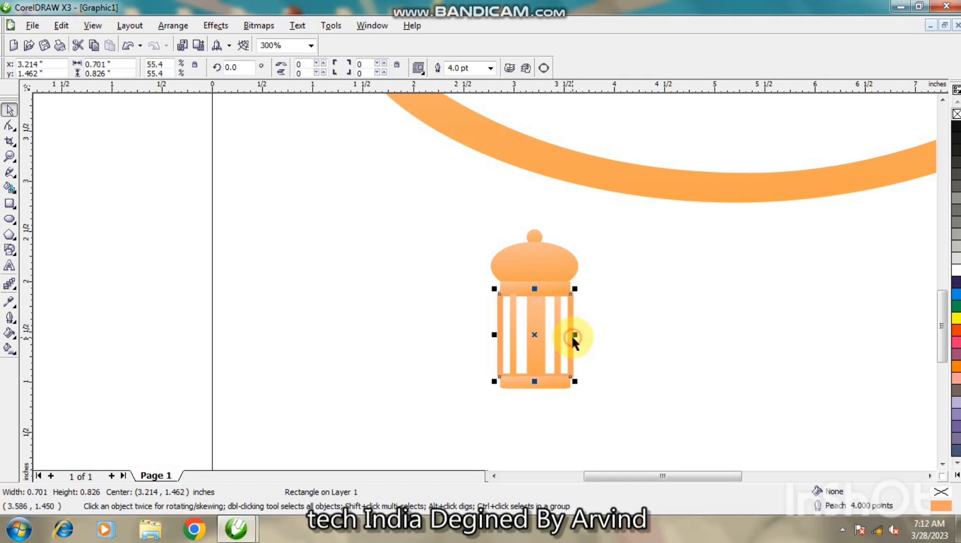
{"action": "left_click", "coordinate": [512, 322]}
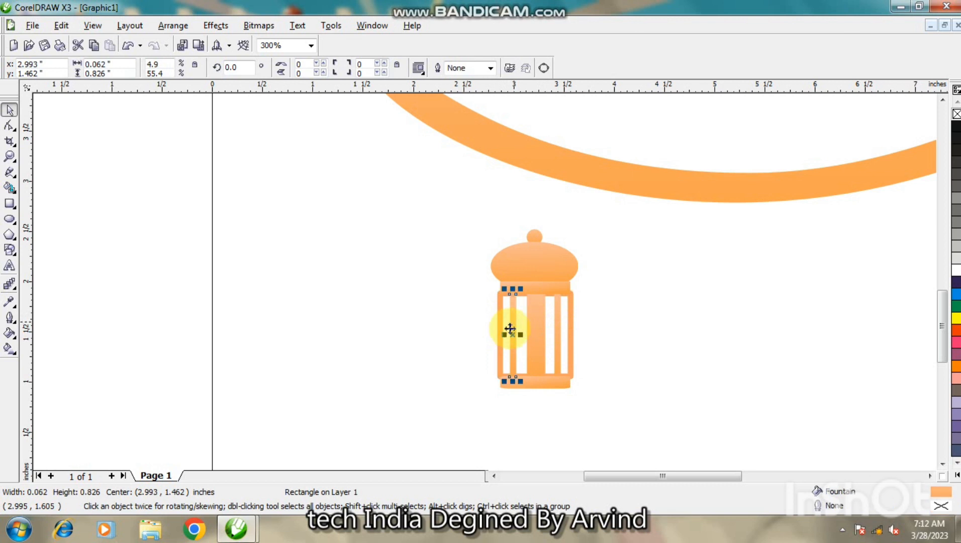
{"action": "left_click", "coordinate": [499, 329]}
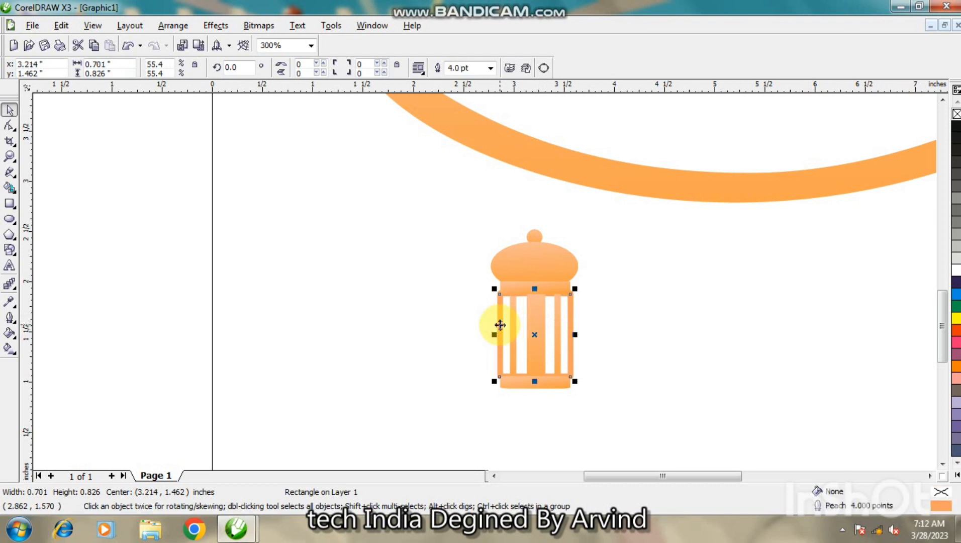
{"action": "left_click", "coordinate": [637, 389]}
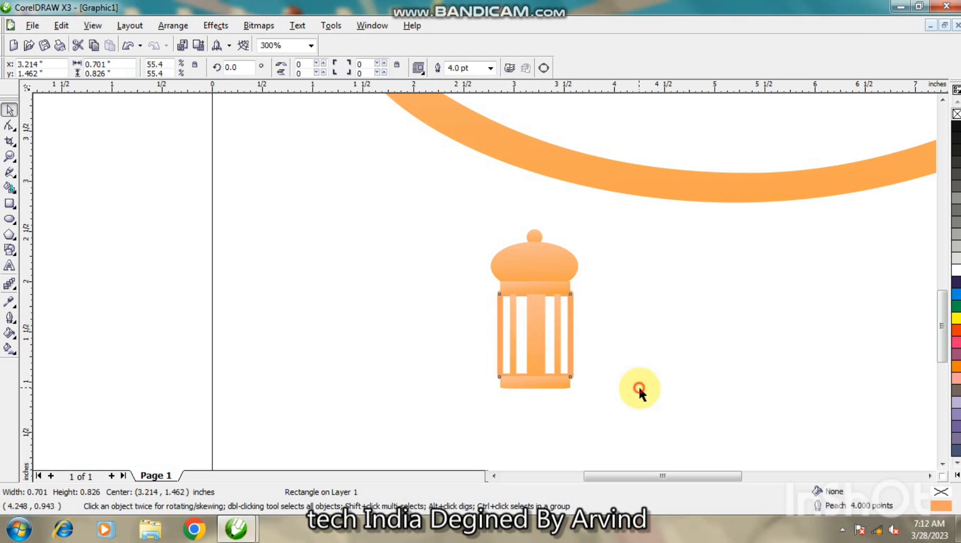
Widen the lantern's base rectangle slightly on both sides to match the outlined body's width
{"action": "left_click", "coordinate": [538, 380]}
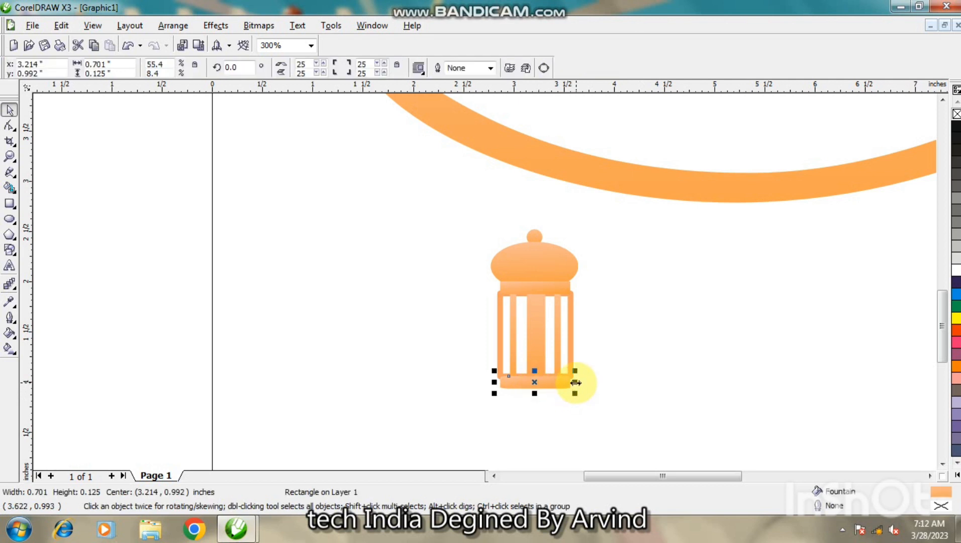
{"action": "left_click_drag", "start_coordinate": [575, 382], "coordinate": [577, 382]}
{"action": "left_click", "coordinate": [601, 388]}
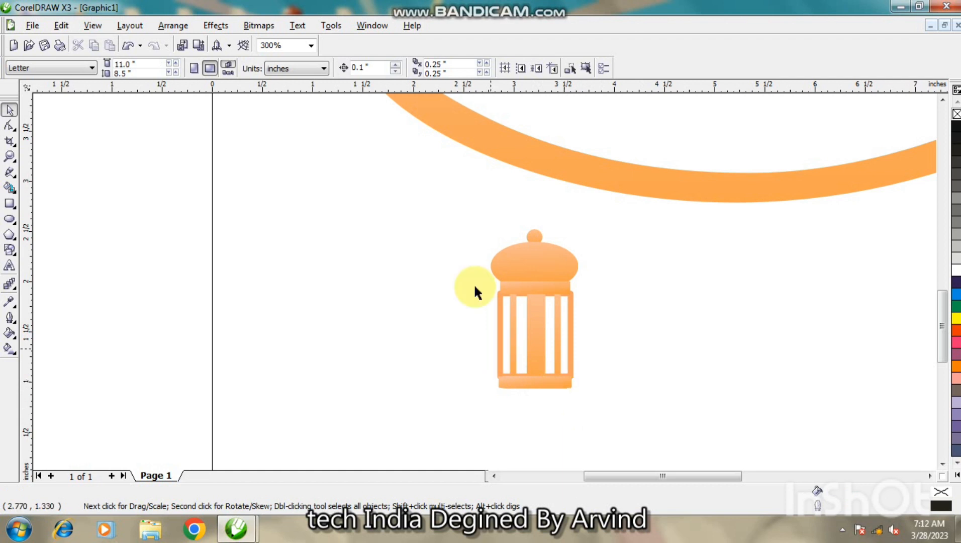
Group all eight lantern objects
{"action": "left_click_drag", "start_coordinate": [452, 216], "coordinate": [618, 412]}
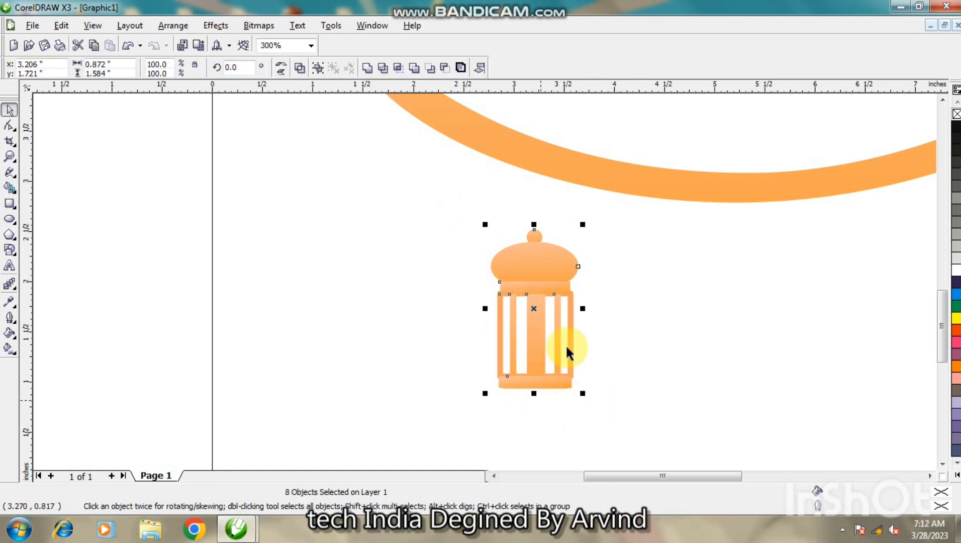
{"action": "left_click", "coordinate": [318, 67]}
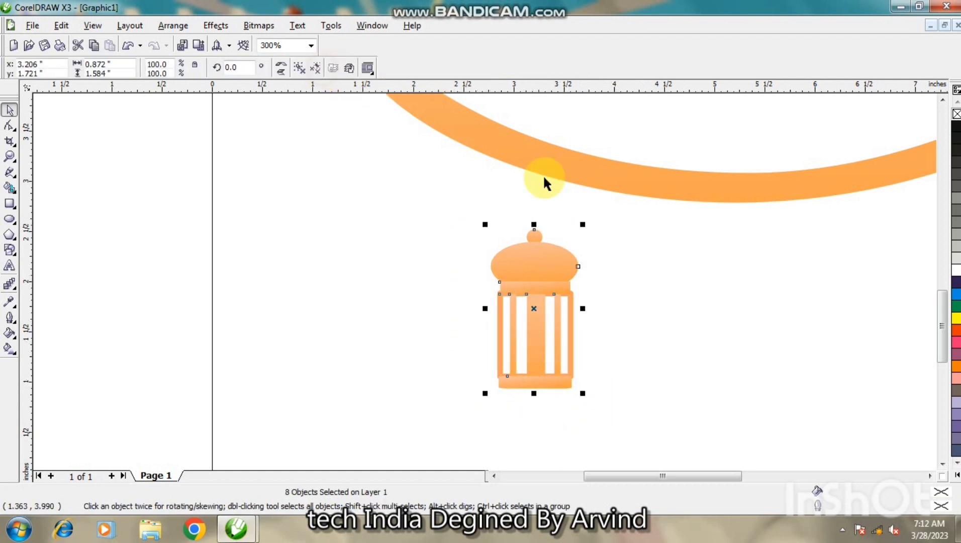
{"action": "left_click", "coordinate": [696, 334]}
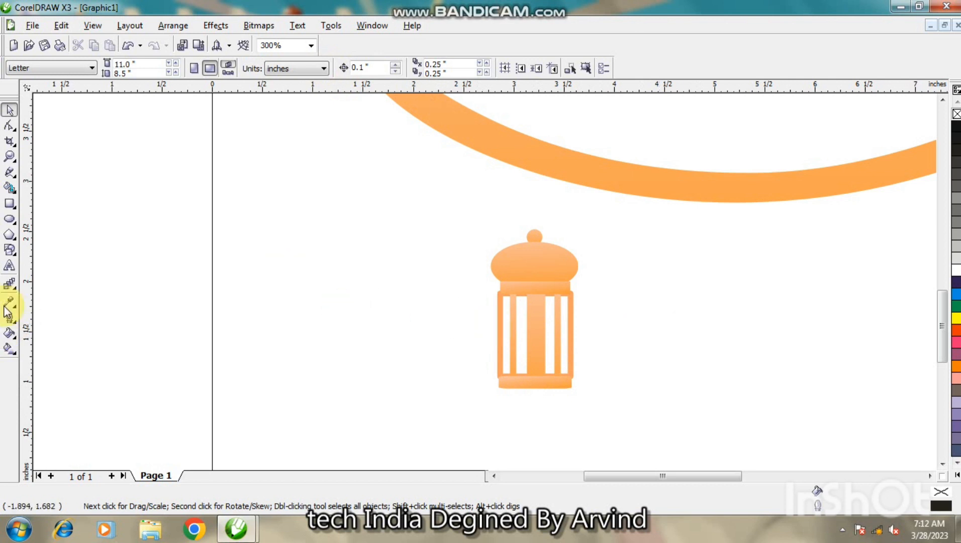
Draw a vertical Bezier line about 0.63 inch long from the lantern's top ball up to the swoosh
{"action": "left_click", "coordinate": [16, 178]}
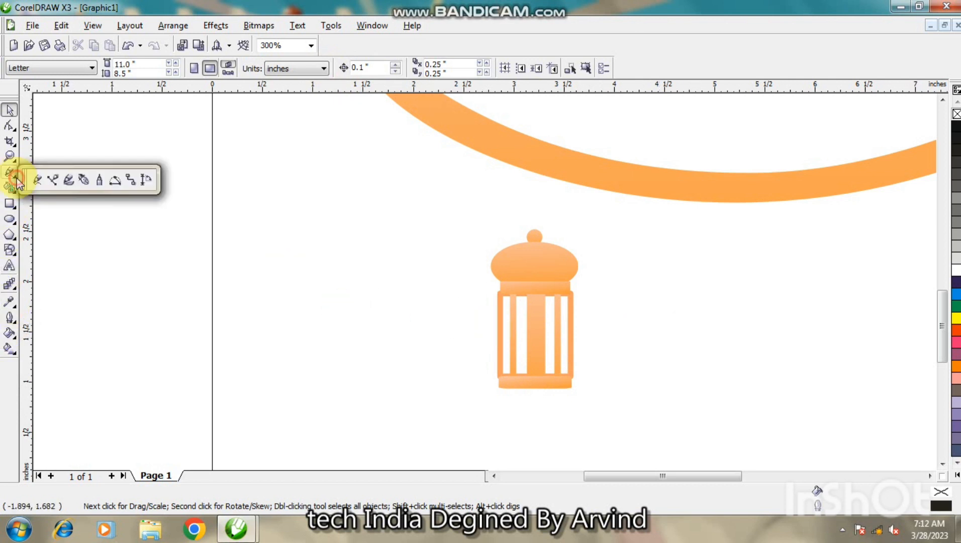
{"action": "left_click", "coordinate": [50, 180]}
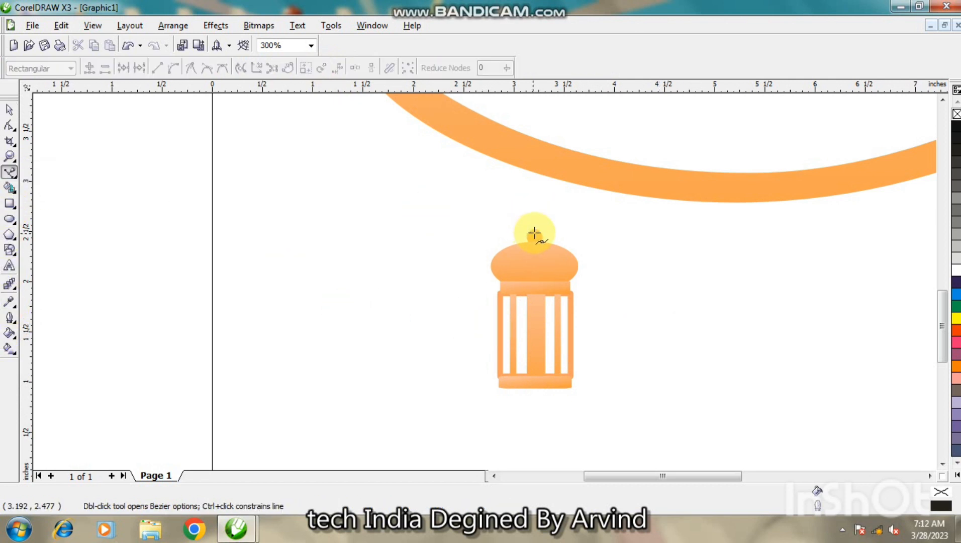
{"action": "left_click", "coordinate": [535, 233]}
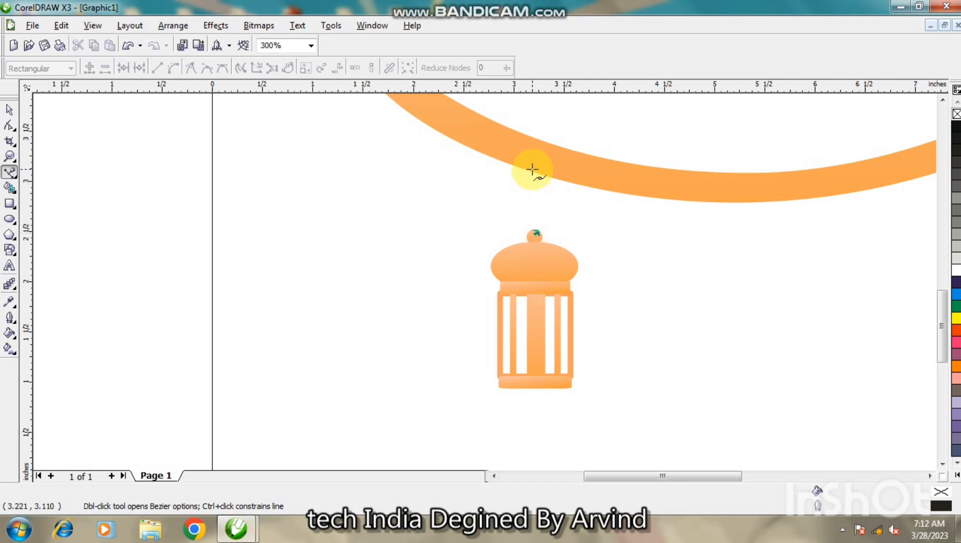
{"action": "left_click", "coordinate": [536, 169]}
{"action": "left_click", "coordinate": [9, 111]}
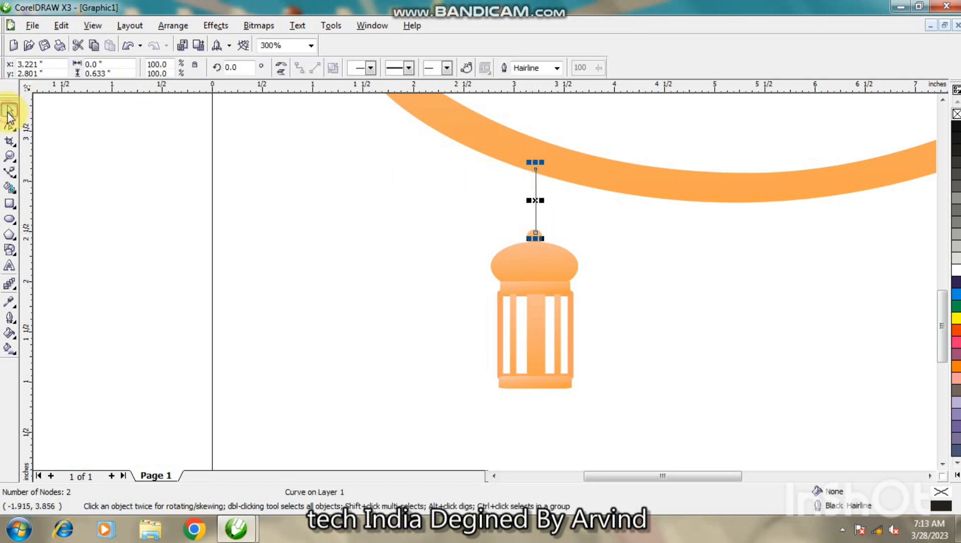
Give the hanging line a 4.0 pt outline width with rounded corners and round line caps
{"action": "left_click", "coordinate": [557, 68]}
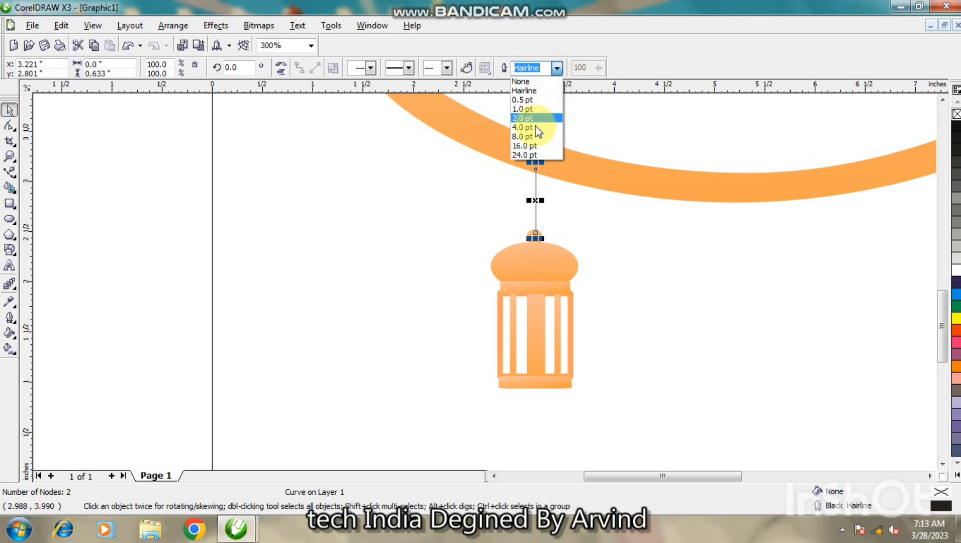
{"action": "left_click", "coordinate": [542, 127]}
{"action": "key", "text": "F12"}
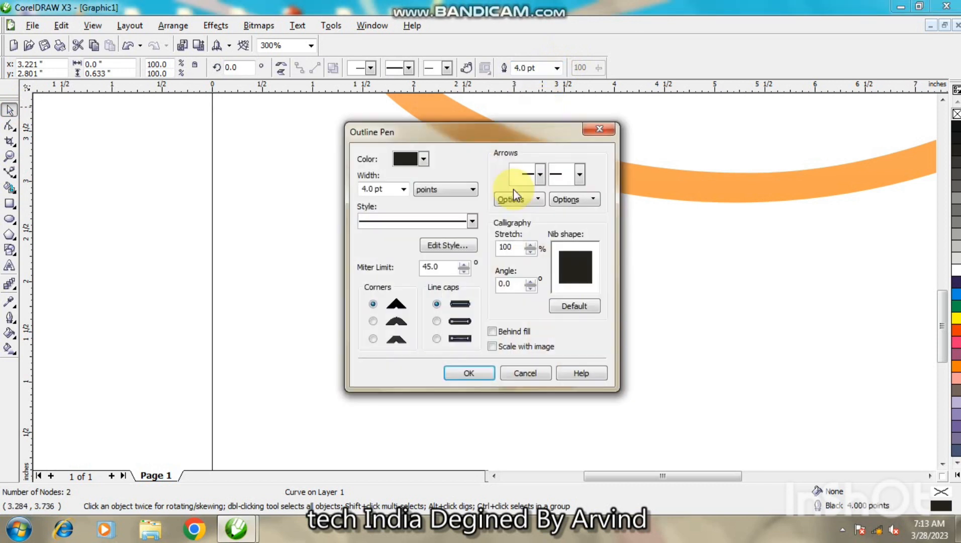
{"action": "left_click", "coordinate": [373, 321]}
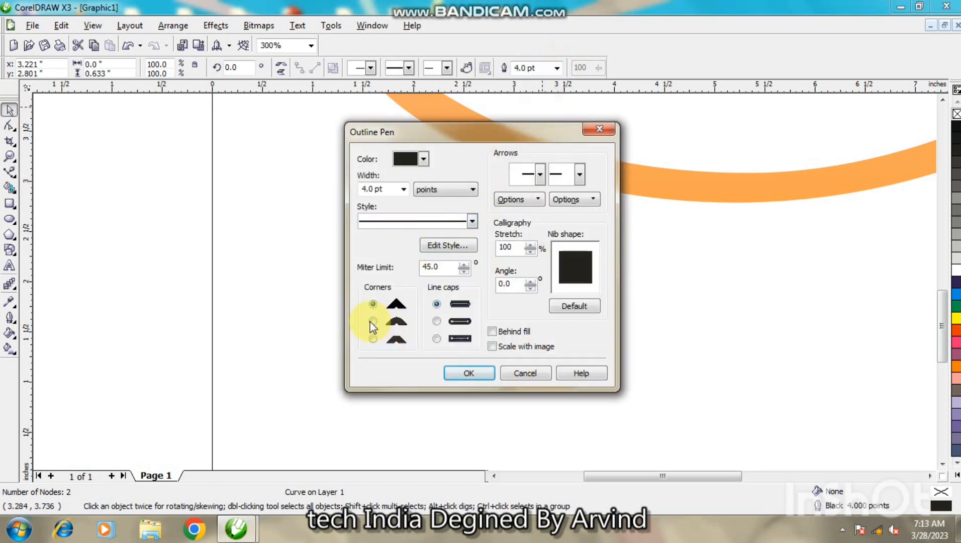
{"action": "left_click", "coordinate": [438, 322]}
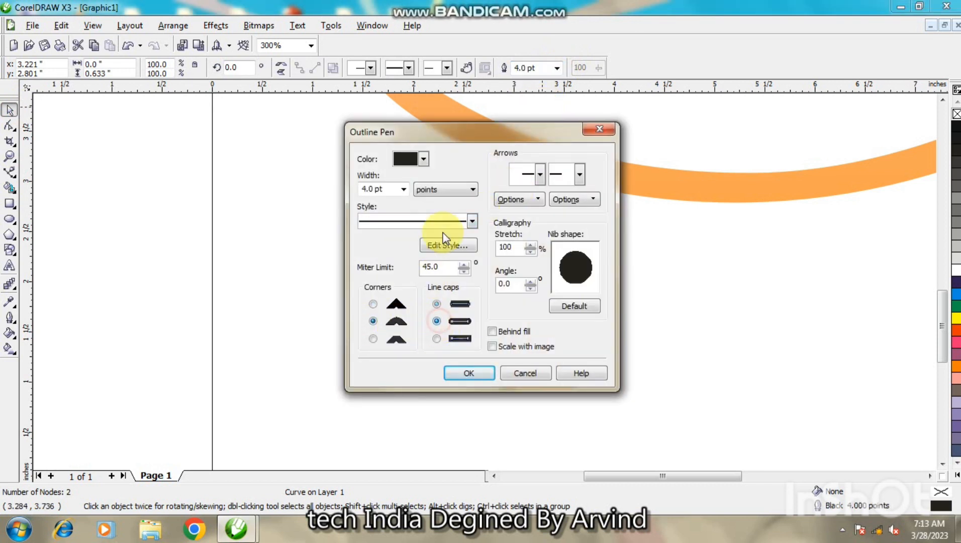
Set the hanging line's outline colour to Peach to match the lantern and swoosh
{"action": "left_click", "coordinate": [425, 160]}
{"action": "left_click", "coordinate": [467, 253]}
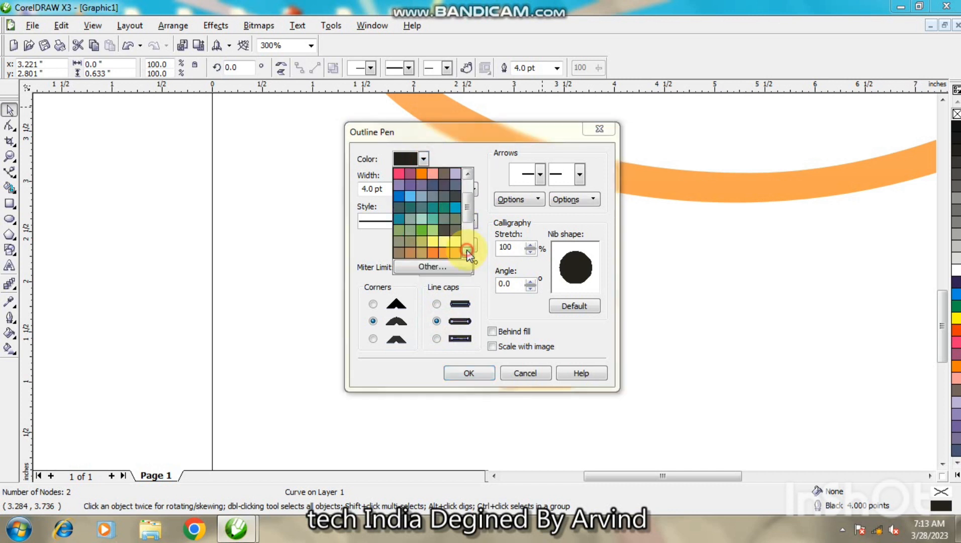
{"action": "left_click", "coordinate": [461, 226]}
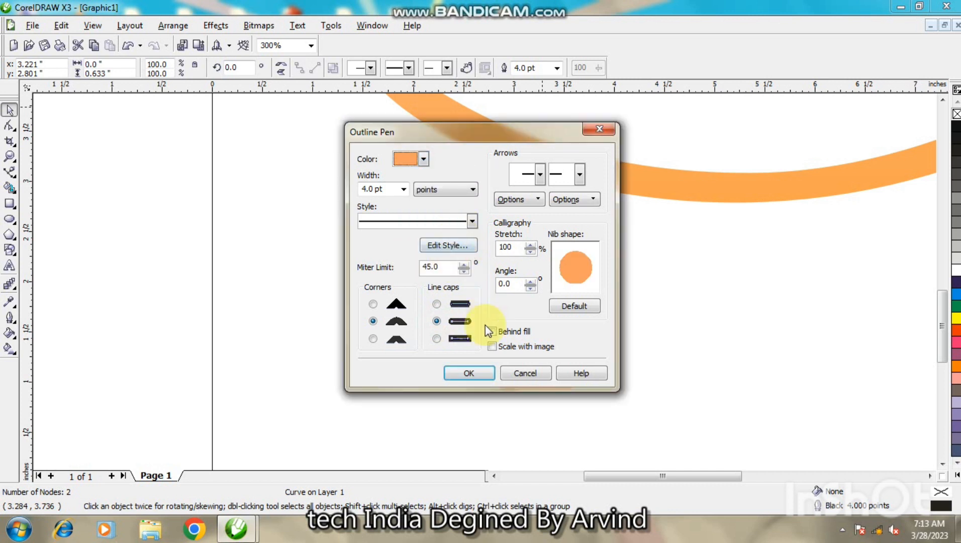
{"action": "left_click", "coordinate": [468, 373]}
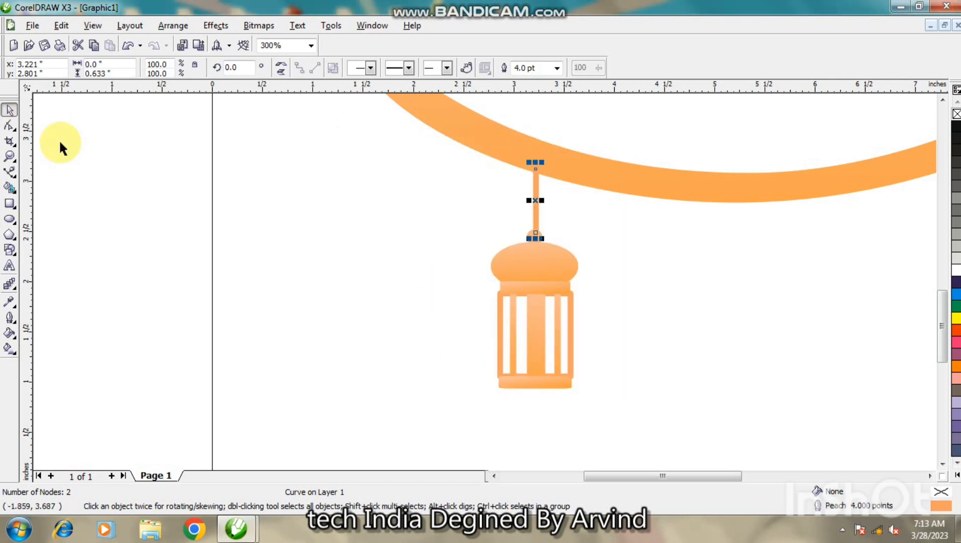
{"action": "left_click", "coordinate": [86, 160]}
Align the lantern group's vertical centre line with the hanging line
{"action": "left_click", "coordinate": [535, 216]}
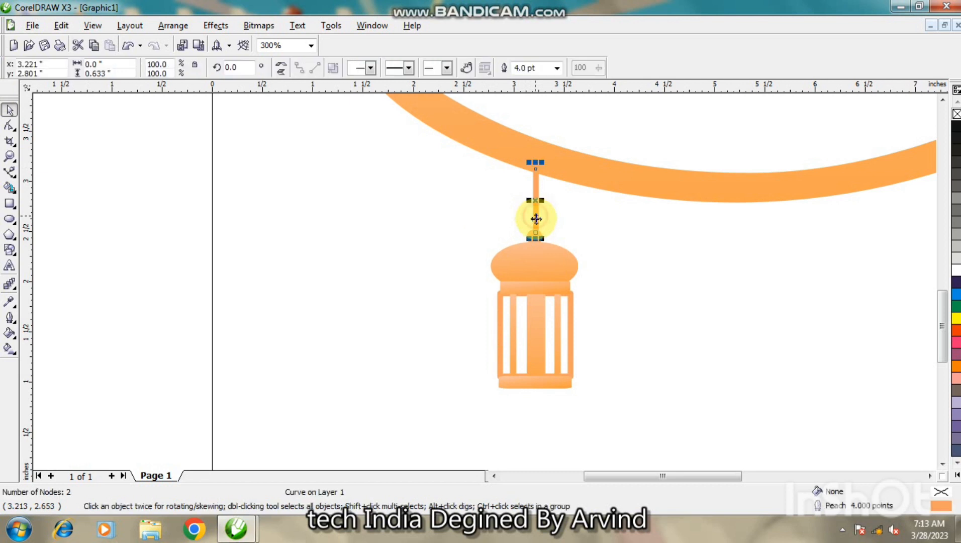
{"action": "left_click", "coordinate": [517, 237]}
{"action": "left_click", "coordinate": [529, 235]}
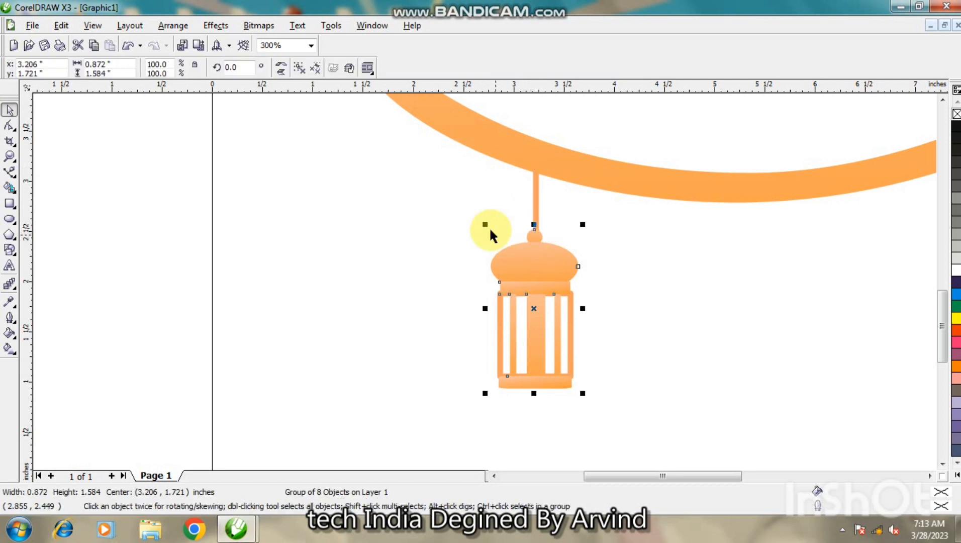
{"action": "left_click", "coordinate": [534, 210], "text": "shift"}
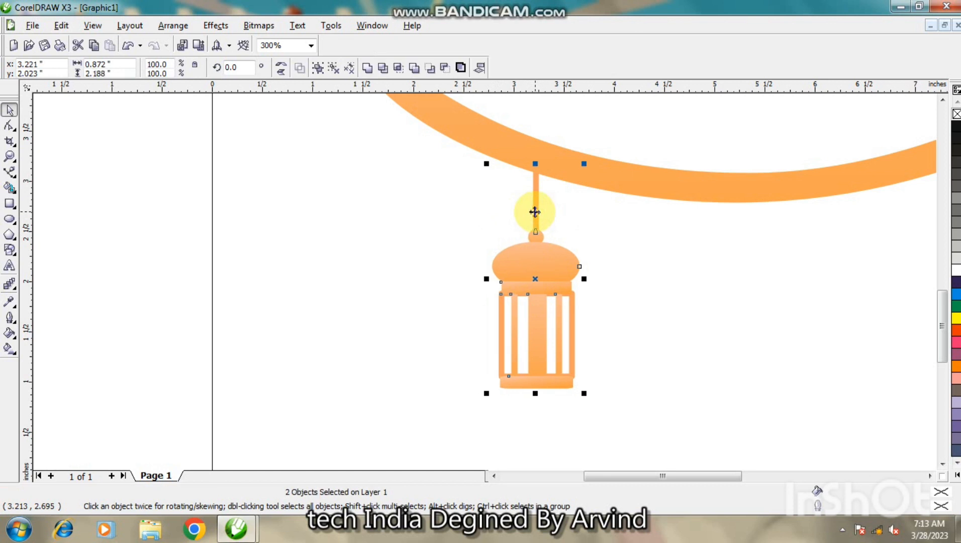
{"action": "left_click", "coordinate": [420, 267]}
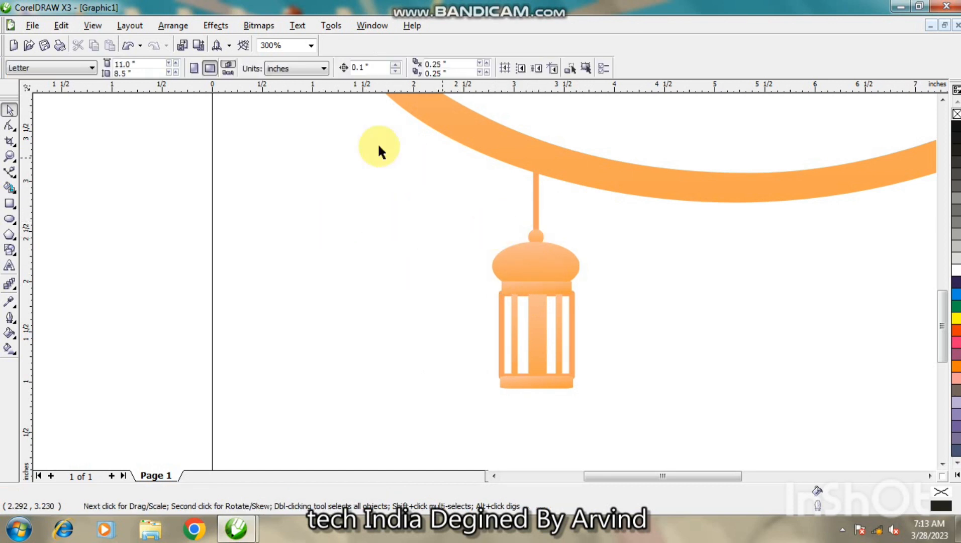
Enlarge the lantern and its hanging line together about their centre to about 1.25 by 3.15 inches
{"action": "left_click_drag", "start_coordinate": [187, 111], "coordinate": [653, 433]}
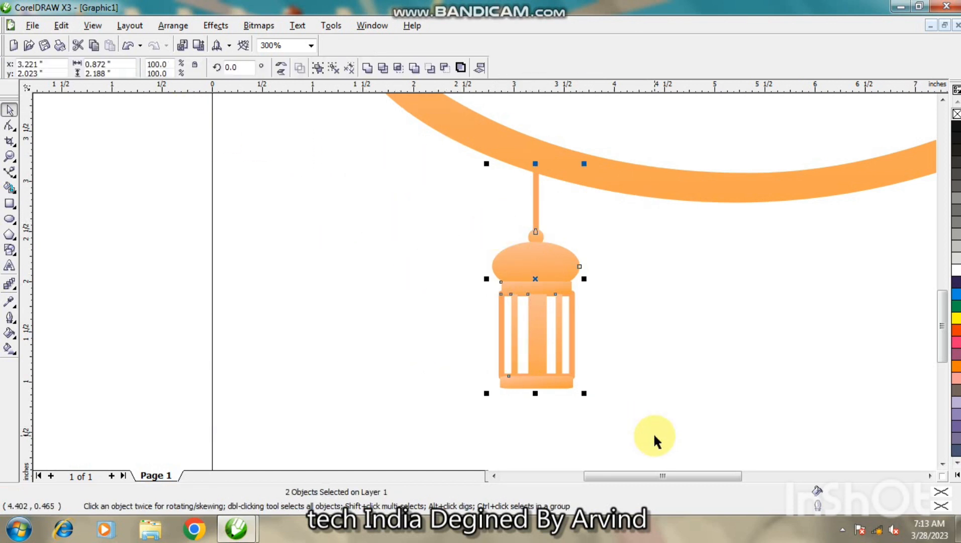
{"action": "scroll", "coordinate": [653, 432], "scroll_direction": "down", "scroll_amount": 1}
{"action": "scroll", "coordinate": [483, 284], "scroll_direction": "down", "scroll_amount": 2}
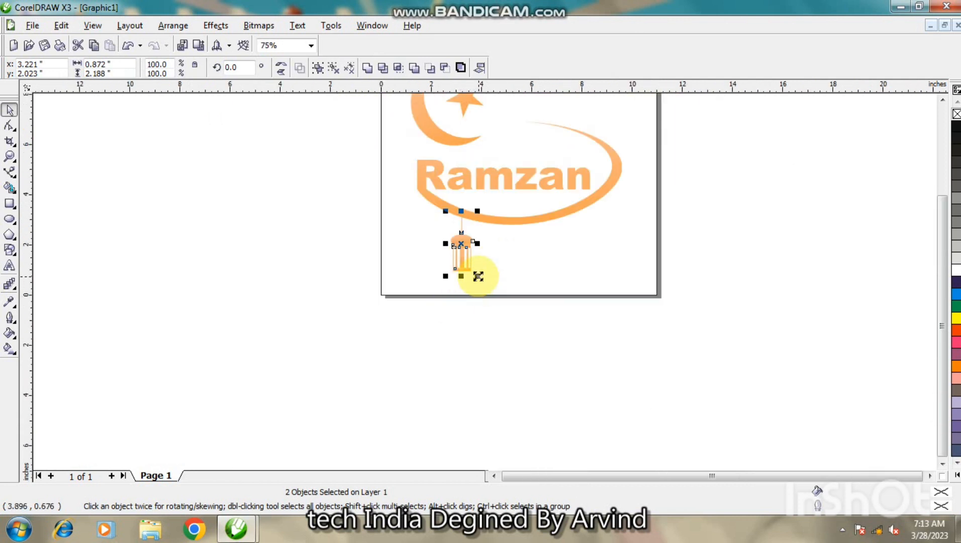
{"action": "left_click_drag", "start_coordinate": [477, 276], "coordinate": [486, 287]}
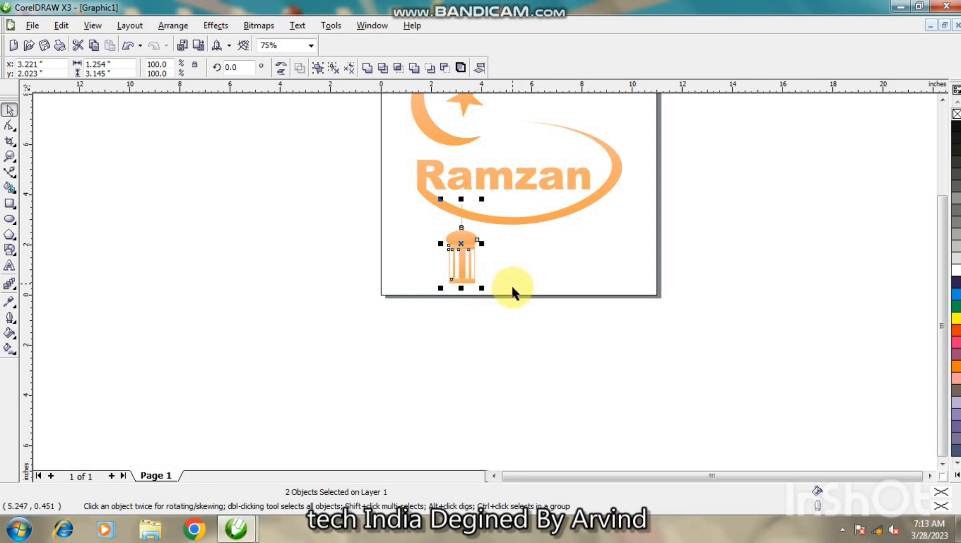
Move the lantern and its line beneath the swoosh's left end, centred at about x 1.92, y 2.22 inches
{"action": "key", "text": "Down"}
{"action": "key", "text": "Down"}
{"action": "key", "text": "Left"}
{"action": "key", "text": "Left"}
{"action": "key", "text": "Left"}
{"action": "key", "text": "Left"}
{"action": "key", "text": "Left"}
{"action": "key", "text": "Left"}
{"action": "key", "text": "Left"}
{"action": "key", "text": "Left"}
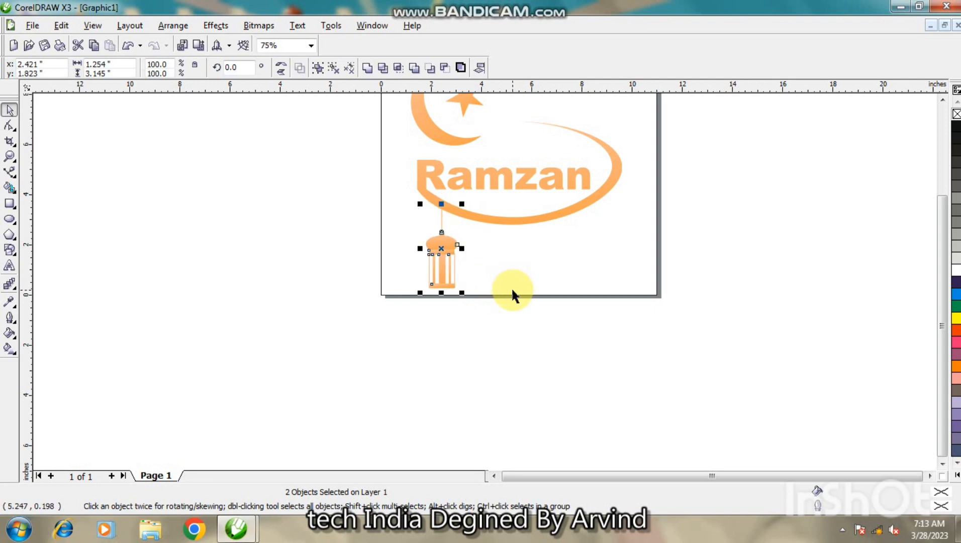
{"action": "key", "text": "Left"}
{"action": "key", "text": "Left"}
{"action": "key", "text": "Left"}
{"action": "key", "text": "Up"}
{"action": "key", "text": "Up"}
{"action": "key", "text": "Up"}
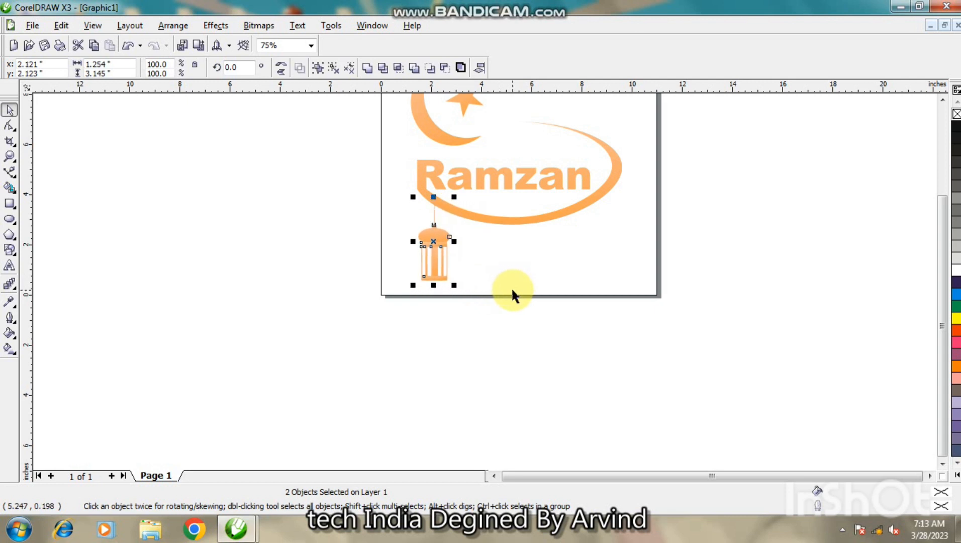
{"action": "key", "text": "Left"}
{"action": "key", "text": "Up"}
{"action": "key", "text": "Left"}
{"action": "left_click", "coordinate": [507, 258]}
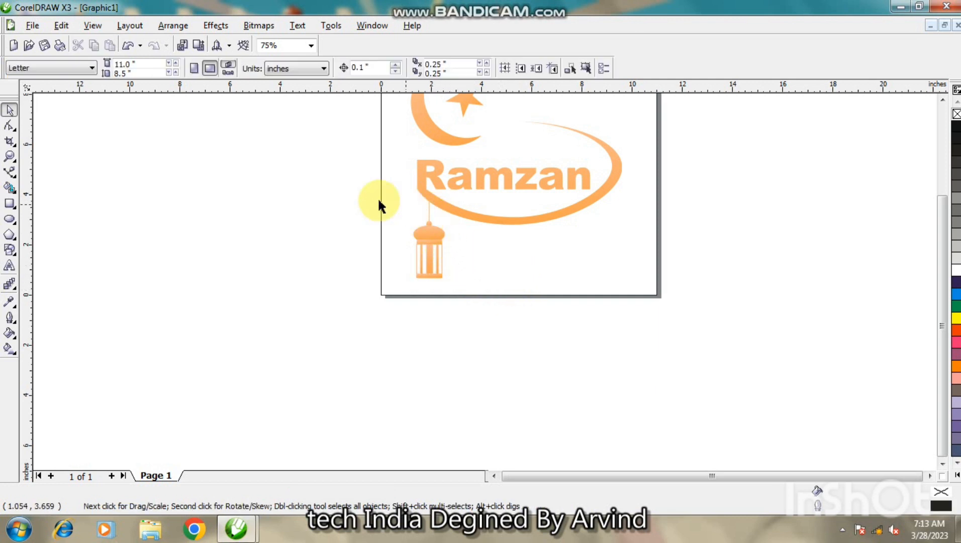
Duplicate the lantern with its line and hang the copy from the swoosh's lowest part, centred at about x 5.62, y 1.32 inches
{"action": "left_click_drag", "start_coordinate": [363, 189], "coordinate": [462, 306]}
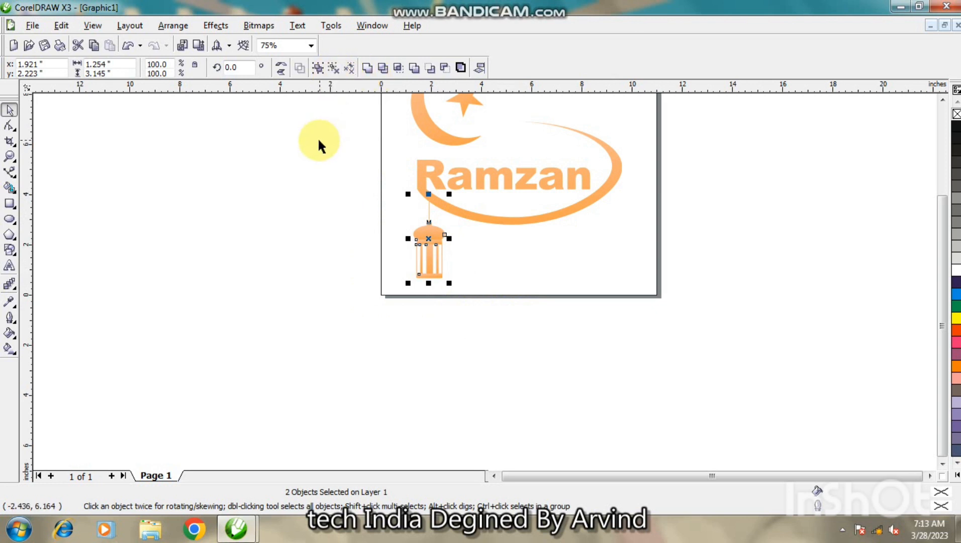
{"action": "key", "text": "KP_Add"}
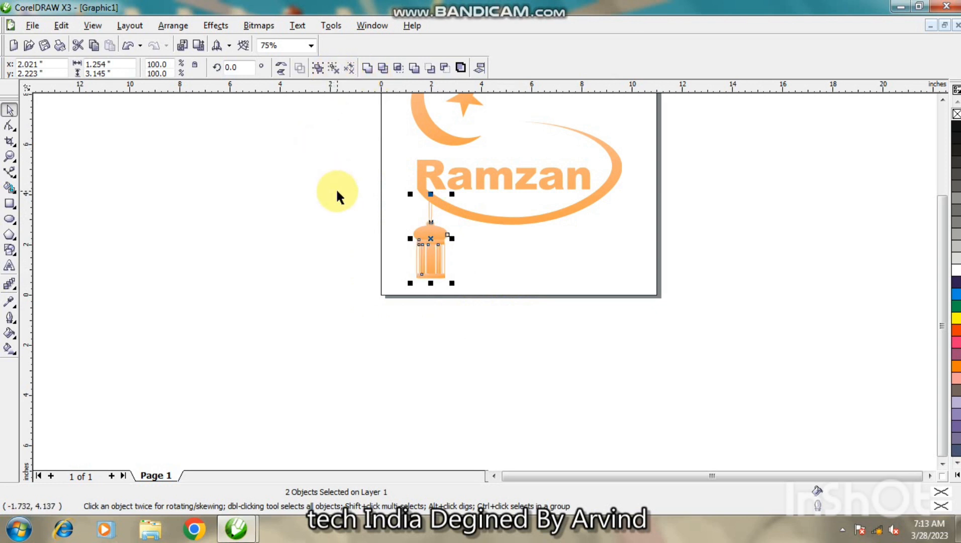
{"action": "key", "text": "Right"}
{"action": "key", "text": "Right"}
{"action": "key", "text": "Right"}
{"action": "key", "text": "Right"}
{"action": "key", "text": "Right"}
{"action": "key", "text": "Right"}
{"action": "key", "text": "Right"}
{"action": "key", "text": "Right"}
{"action": "key", "text": "Right"}
{"action": "key", "text": "Right"}
{"action": "key", "text": "Right"}
{"action": "key", "text": "Right"}
{"action": "key", "text": "Right"}
{"action": "key", "text": "Right"}
{"action": "key", "text": "Right"}
{"action": "key", "text": "Right"}
{"action": "key", "text": "Right"}
{"action": "key", "text": "Right"}
{"action": "key", "text": "Right"}
{"action": "key", "text": "Right"}
{"action": "key", "text": "Right"}
{"action": "key", "text": "Right"}
{"action": "key", "text": "Right"}
{"action": "key", "text": "Right"}
{"action": "key", "text": "Right"}
{"action": "key", "text": "Right"}
{"action": "key", "text": "Right"}
{"action": "key", "text": "Right"}
{"action": "key", "text": "Right"}
{"action": "key", "text": "Right"}
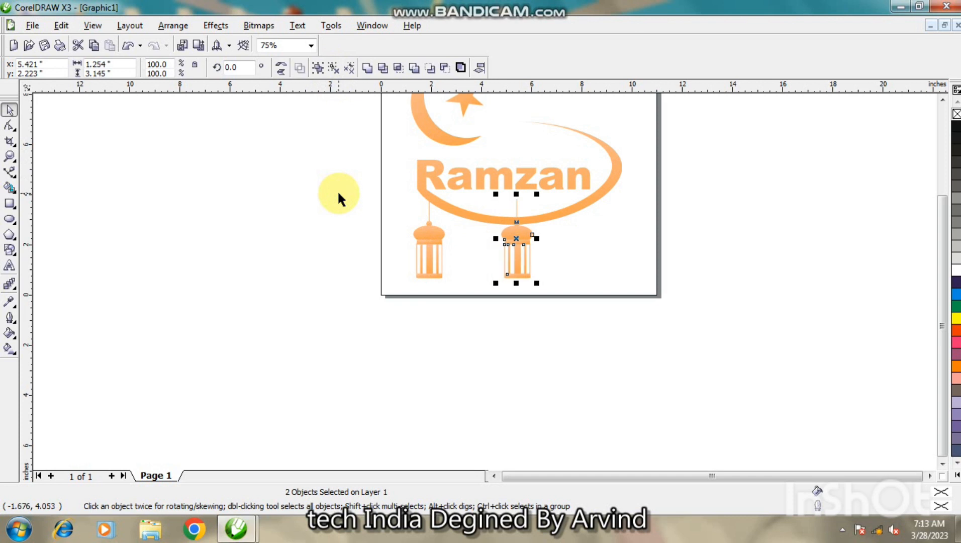
{"action": "key", "text": "Down"}
{"action": "key", "text": "Down"}
{"action": "key", "text": "Down"}
{"action": "key", "text": "Down"}
{"action": "key", "text": "Down"}
{"action": "key", "text": "Down"}
{"action": "key", "text": "Down"}
{"action": "key", "text": "Down"}
{"action": "key", "text": "Down"}
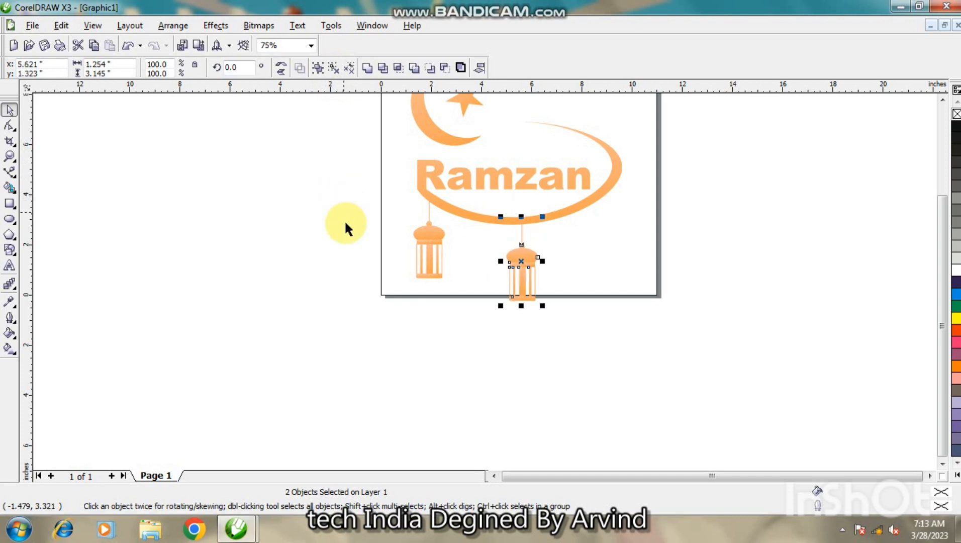
Duplicate the middle lantern with its line and hang the copy from the swoosh's right end, centred at about x 9.52, y 3.32 inches
{"action": "key", "text": "ctrl+d"}
{"action": "key", "text": "Right"}
{"action": "key", "text": "Right"}
{"action": "key", "text": "Right"}
{"action": "key", "text": "Right"}
{"action": "key", "text": "Right"}
{"action": "key", "text": "Right"}
{"action": "key", "text": "Right"}
{"action": "key", "text": "Right"}
{"action": "key", "text": "Right"}
{"action": "key", "text": "Right"}
{"action": "key", "text": "Right"}
{"action": "key", "text": "Right"}
{"action": "key", "text": "Right"}
{"action": "key", "text": "Right"}
{"action": "key", "text": "Right"}
{"action": "key", "text": "Right"}
{"action": "key", "text": "Right"}
{"action": "key", "text": "Right"}
{"action": "key", "text": "Right"}
{"action": "key", "text": "Right"}
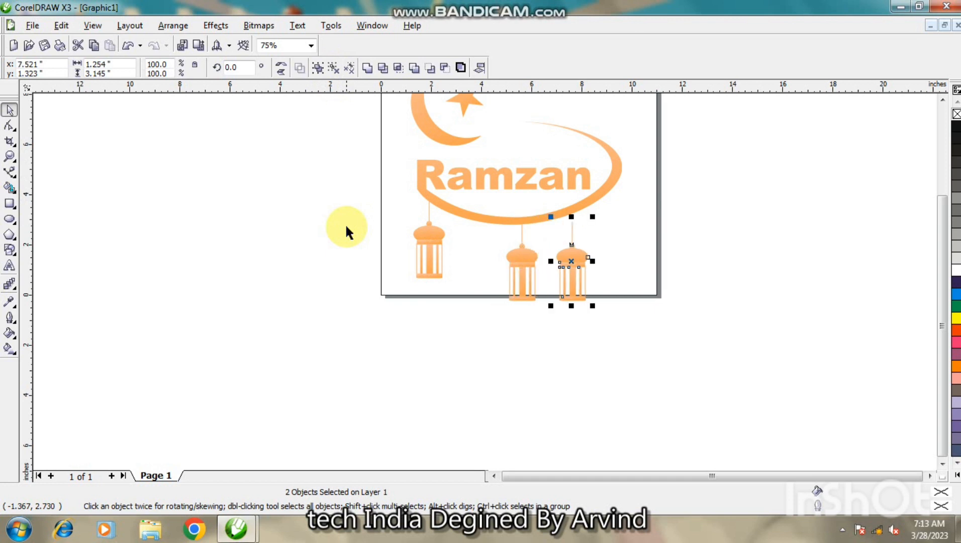
{"action": "key", "text": "Right"}
{"action": "key", "text": "Right"}
{"action": "key", "text": "Right"}
{"action": "key", "text": "Right"}
{"action": "key", "text": "Up"}
{"action": "key", "text": "Up"}
{"action": "key", "text": "Up"}
{"action": "key", "text": "Up"}
{"action": "key", "text": "Up"}
{"action": "key", "text": "Up"}
{"action": "key", "text": "Up"}
{"action": "key", "text": "Up"}
{"action": "key", "text": "Up"}
{"action": "key", "text": "Up"}
{"action": "key", "text": "Up"}
{"action": "key", "text": "Up"}
{"action": "key", "text": "Up"}
{"action": "key", "text": "Up"}
{"action": "key", "text": "Up"}
{"action": "key", "text": "Up"}
{"action": "key", "text": "Up"}
{"action": "key", "text": "Up"}
{"action": "key", "text": "Up"}
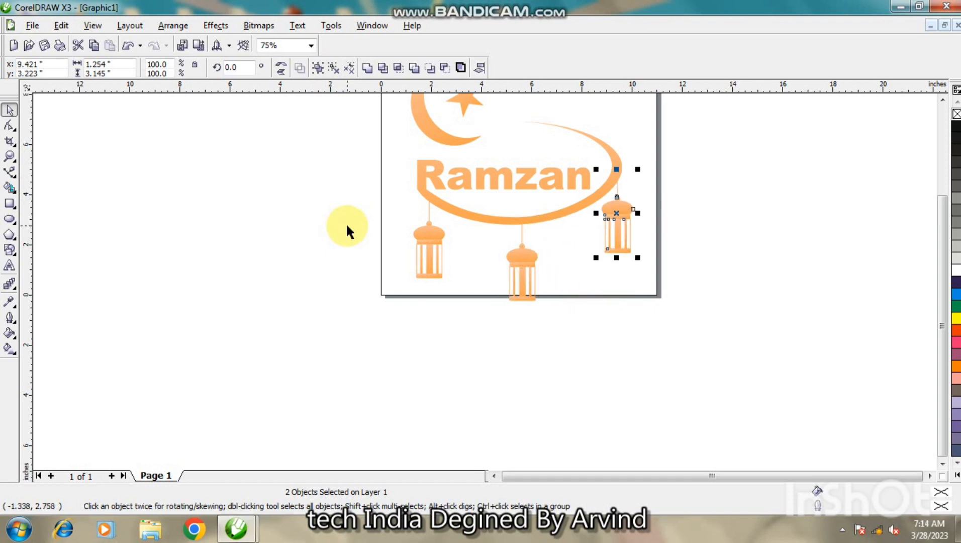
{"action": "key", "text": "Up"}
{"action": "key", "text": "Right"}
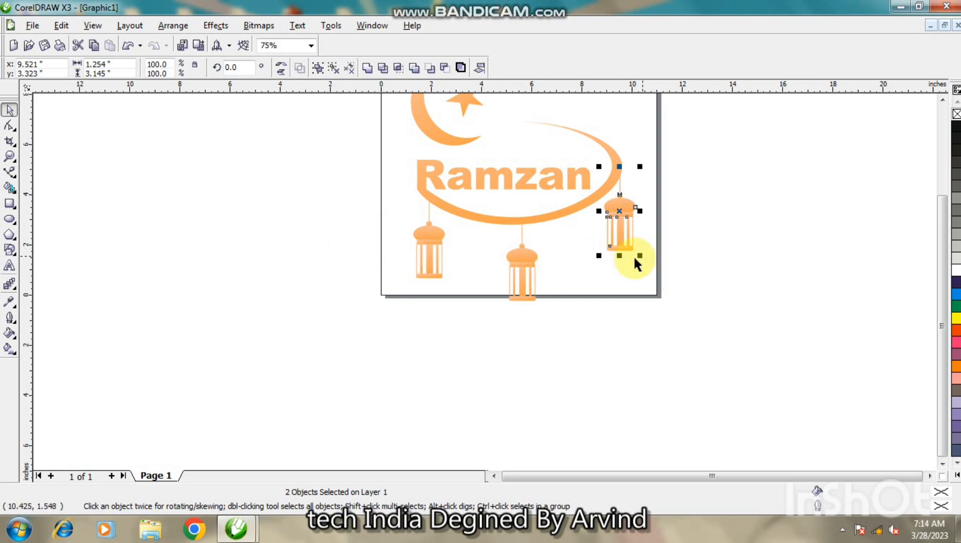
Make smaller lantern copies, about 0.91 by 2.28 inches, and hang one in each gap beside the middle lantern
{"action": "left_click_drag", "start_coordinate": [643, 256], "coordinate": [636, 249]}
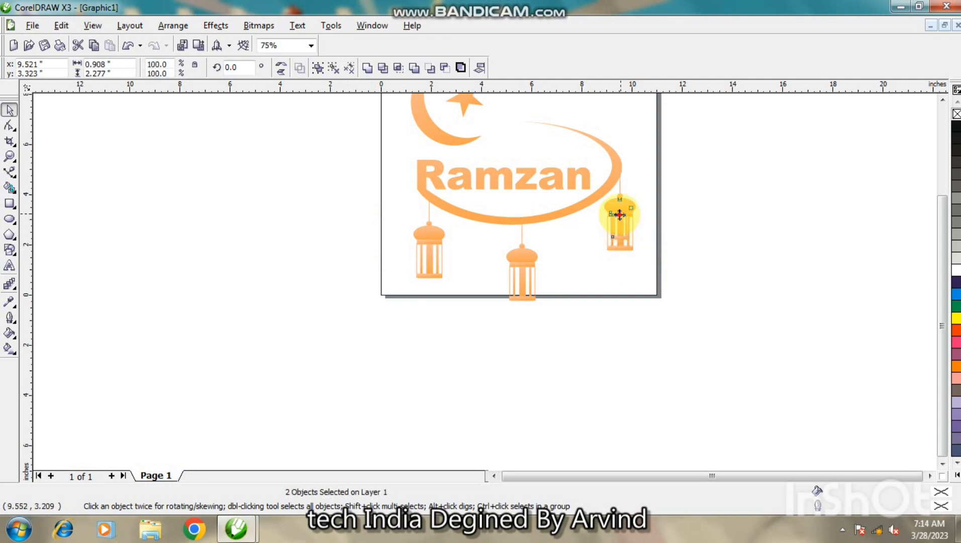
{"action": "left_click_drag", "start_coordinate": [619, 214], "coordinate": [476, 251]}
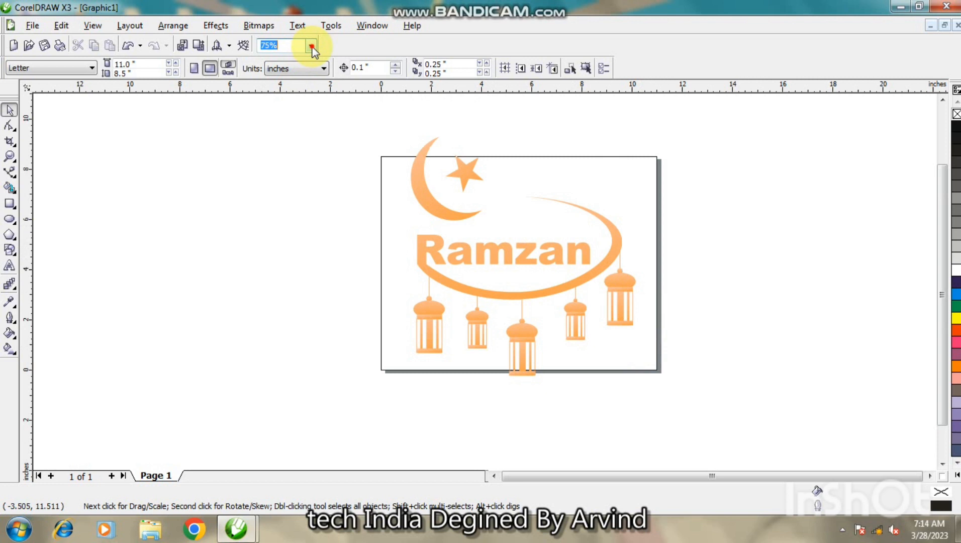
Shrink the crescent and star together to about 2.09 by 2.40 inches and place them just above the middle of Ramzan
{"action": "left_click", "coordinate": [311, 46]}
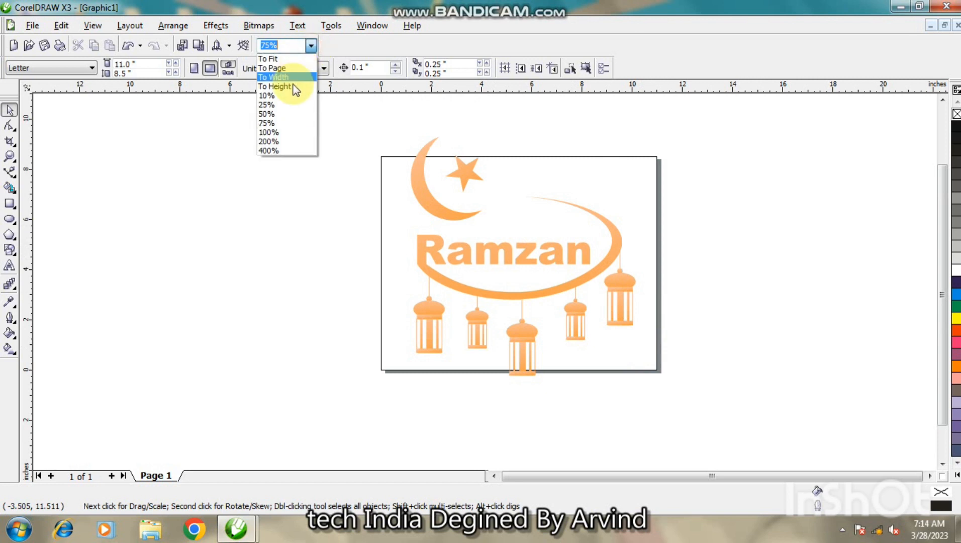
{"action": "left_click", "coordinate": [287, 135]}
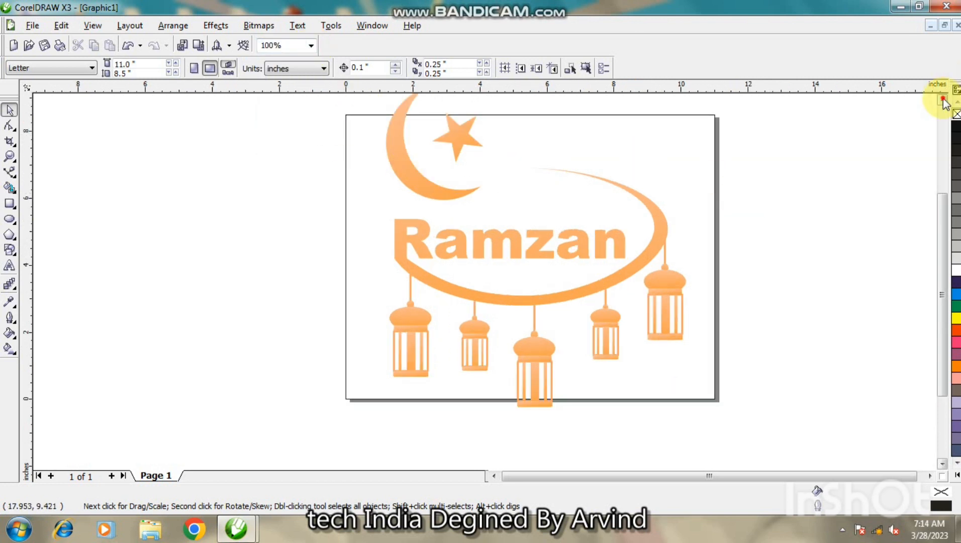
{"action": "scroll", "coordinate": [311, 103], "scroll_direction": "up", "scroll_amount": 1}
{"action": "left_click_drag", "start_coordinate": [327, 107], "coordinate": [505, 251]}
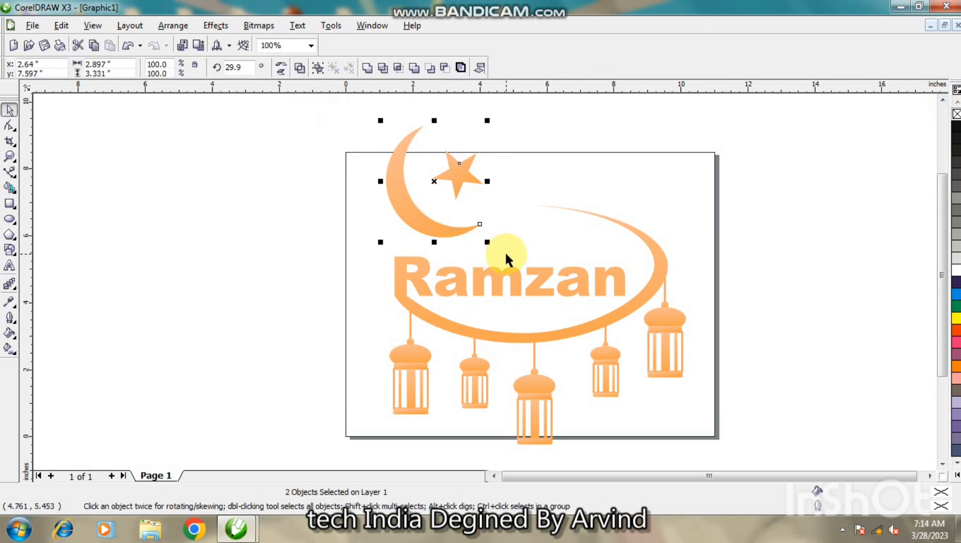
{"action": "left_click_drag", "start_coordinate": [435, 173], "coordinate": [471, 199]}
{"action": "left_click_drag", "start_coordinate": [523, 267], "coordinate": [509, 251]}
{"action": "left_click_drag", "start_coordinate": [469, 209], "coordinate": [495, 220]}
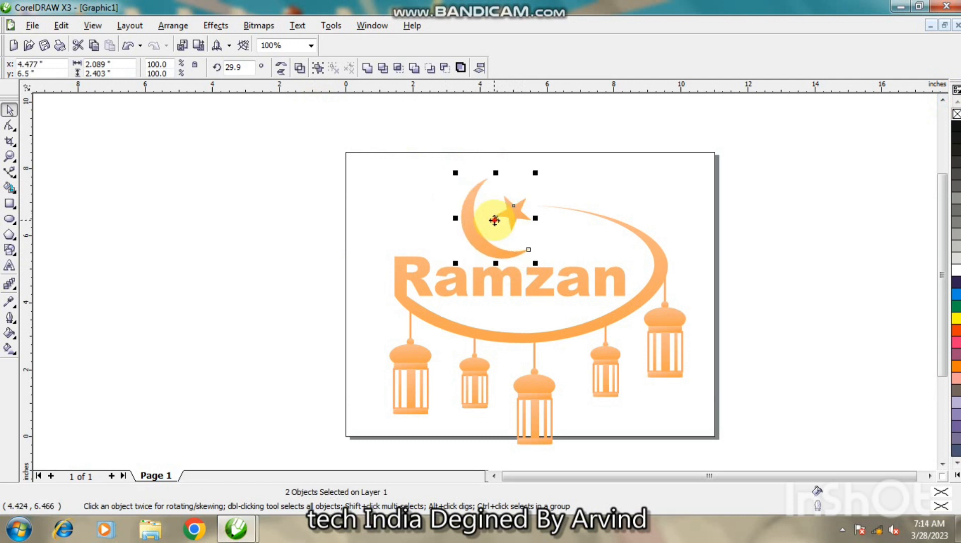
{"action": "left_click", "coordinate": [494, 220]}
{"action": "left_click", "coordinate": [495, 219]}
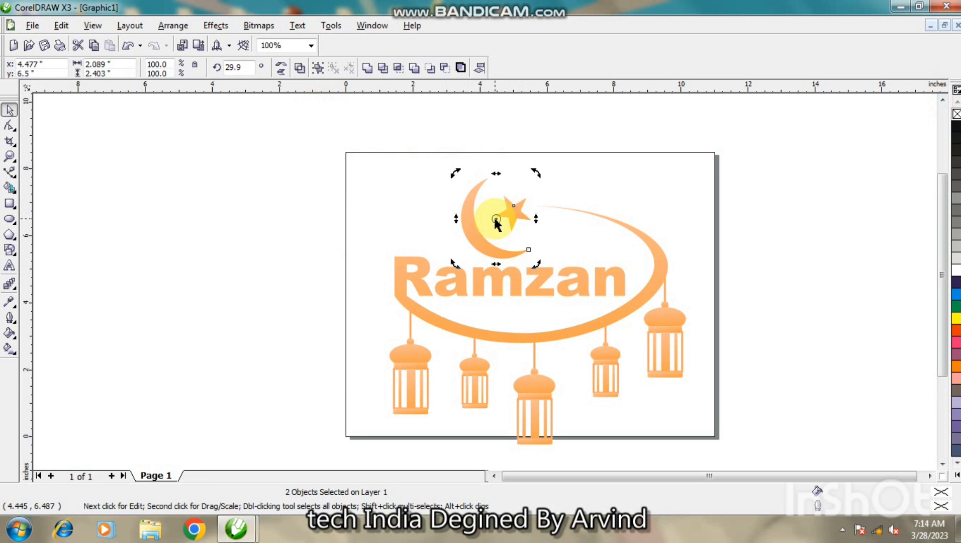
{"action": "left_click", "coordinate": [786, 248]}
{"action": "left_click_drag", "start_coordinate": [305, 143], "coordinate": [745, 440]}
{"action": "left_click", "coordinate": [793, 339]}
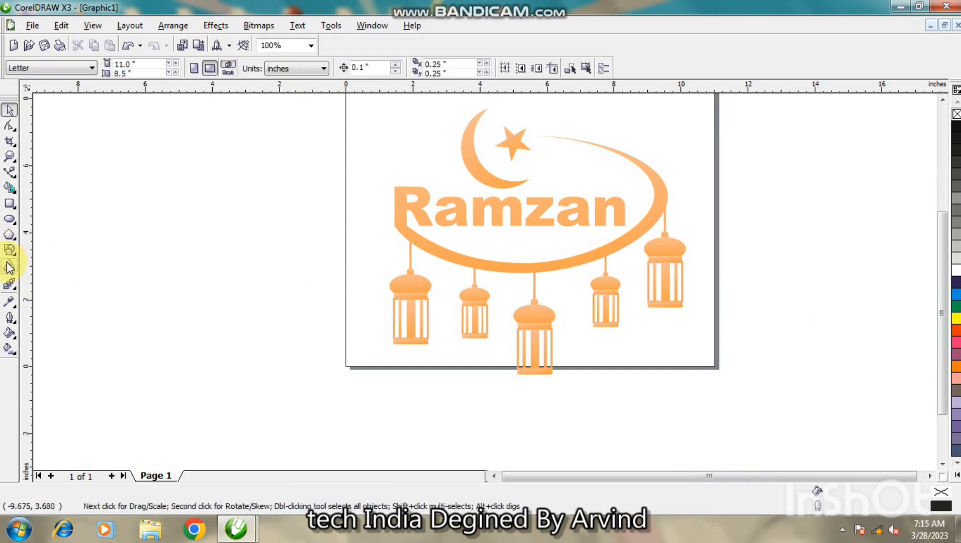
Add the text MUBARAK in Arial between Ramzan and the swoosh, enlarged to about 45.5 pt and roughly centred
{"action": "left_click", "coordinate": [9, 265]}
{"action": "left_click", "coordinate": [477, 245]}
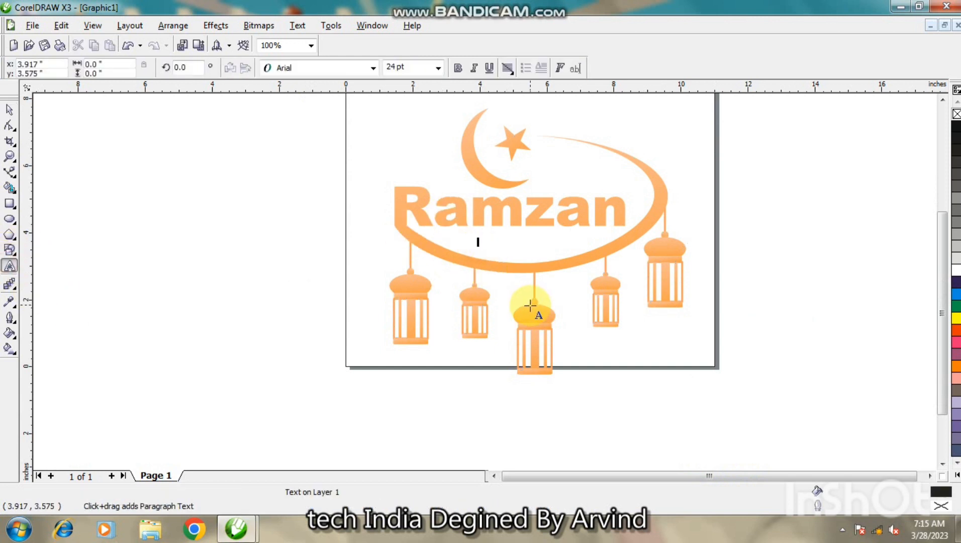
{"action": "type", "text": "MUBARAK"}
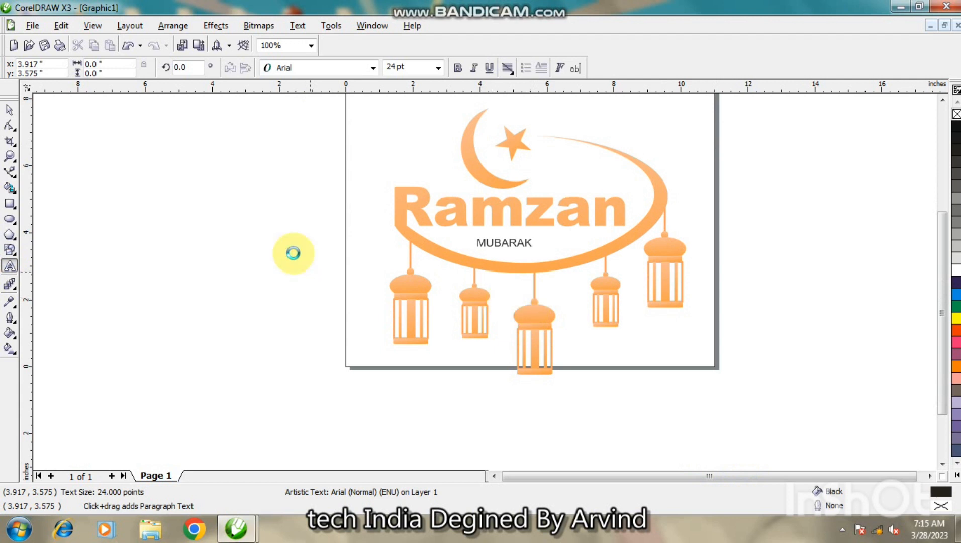
{"action": "left_click", "coordinate": [10, 109]}
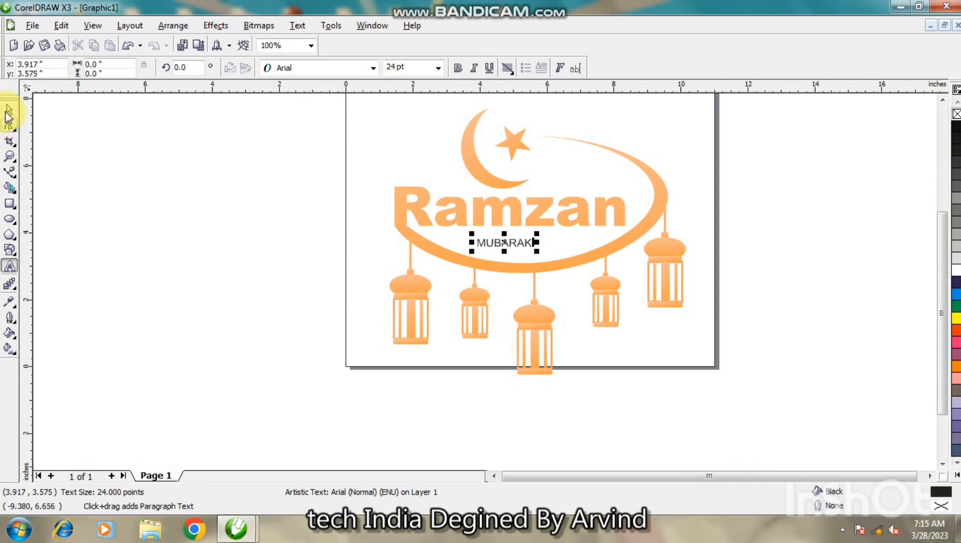
{"action": "left_click_drag", "start_coordinate": [537, 252], "coordinate": [562, 255]}
{"action": "left_click_drag", "start_coordinate": [527, 243], "coordinate": [536, 244]}
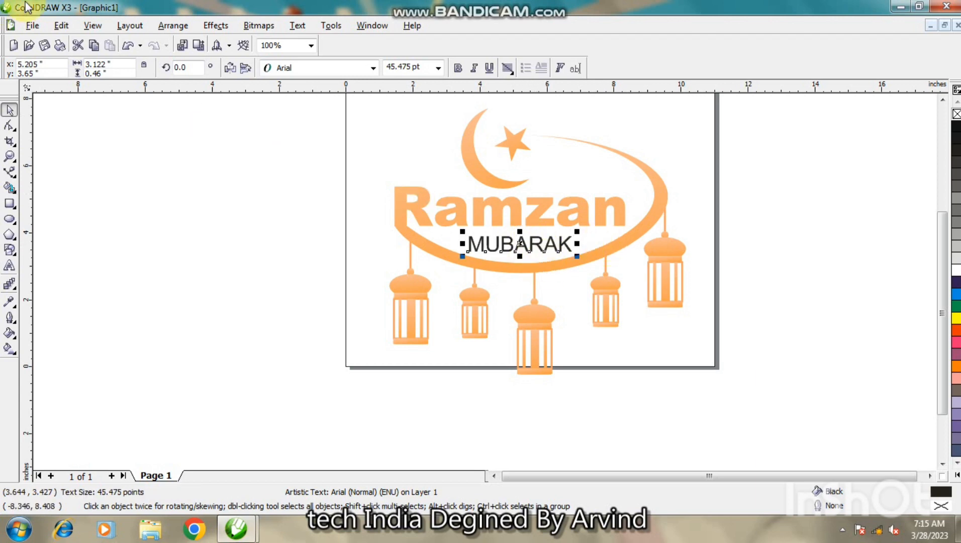
Copy the swoosh's orange fill onto the MUBARAK text
{"action": "left_click", "coordinate": [61, 25]}
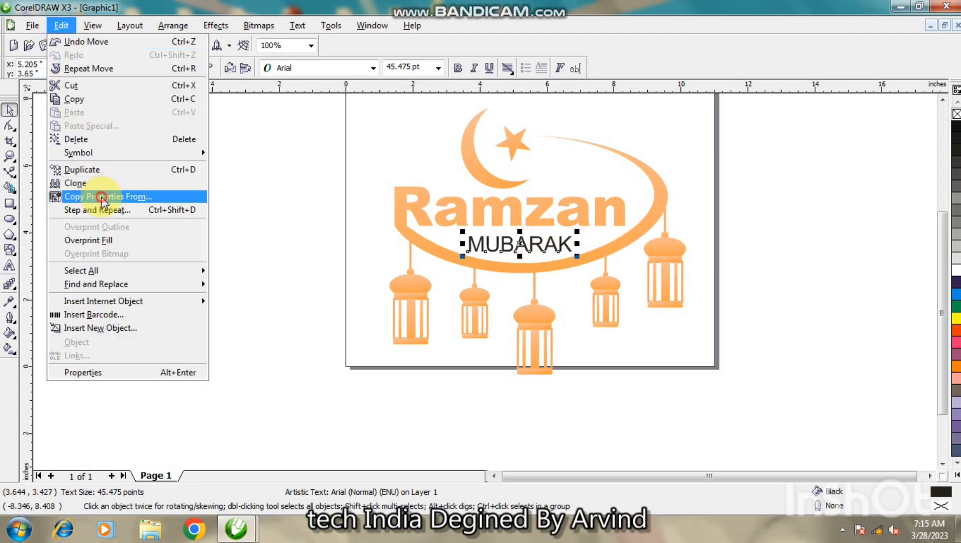
{"action": "left_click", "coordinate": [101, 196]}
{"action": "left_click", "coordinate": [497, 286]}
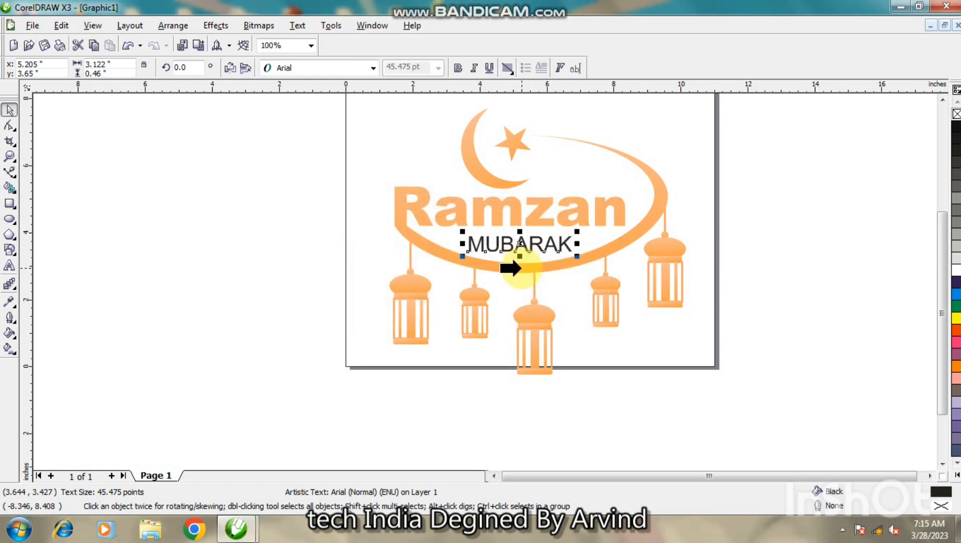
{"action": "left_click", "coordinate": [463, 268]}
{"action": "left_click", "coordinate": [111, 160]}
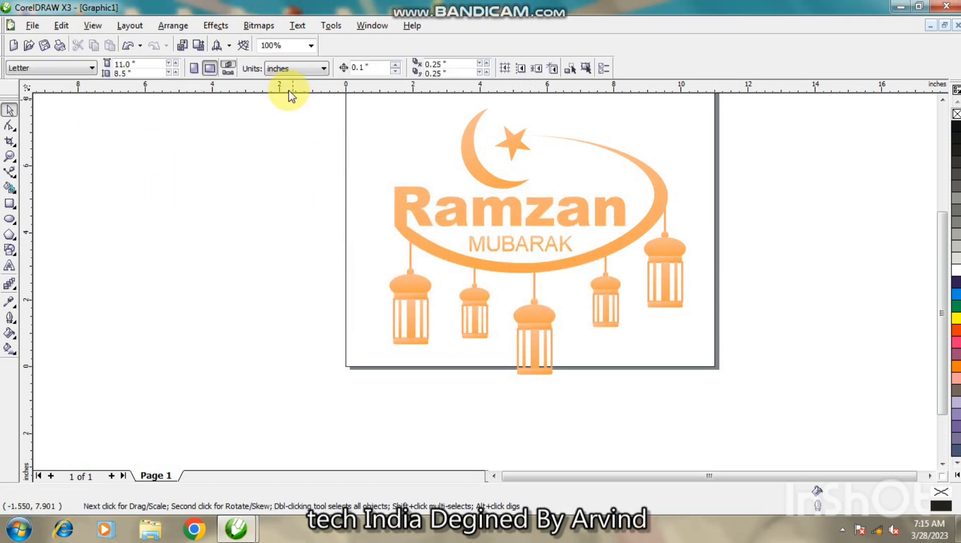
Group all the logo artwork, including the crescent, star, texts, swoosh and five lanterns, into one object
{"action": "left_click_drag", "start_coordinate": [306, 104], "coordinate": [737, 425]}
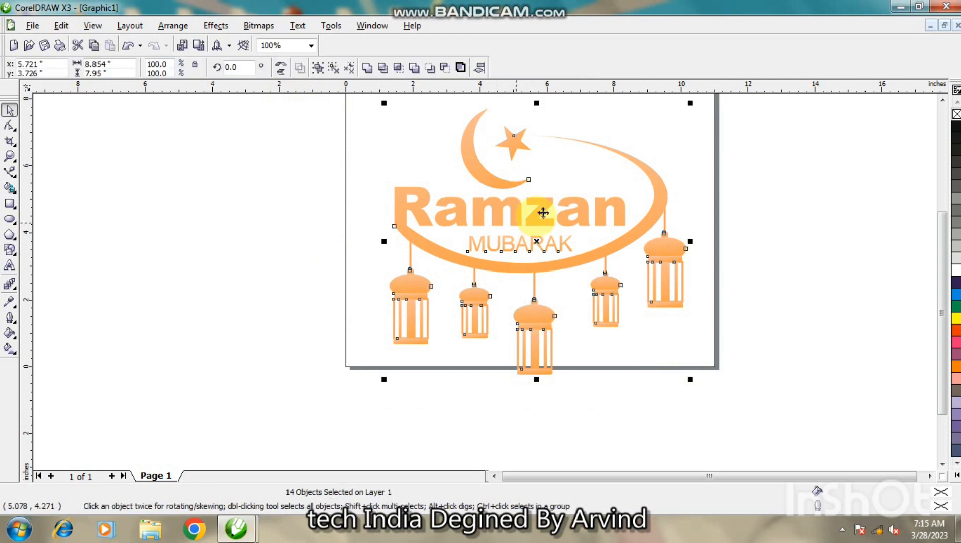
{"action": "left_click", "coordinate": [318, 70]}
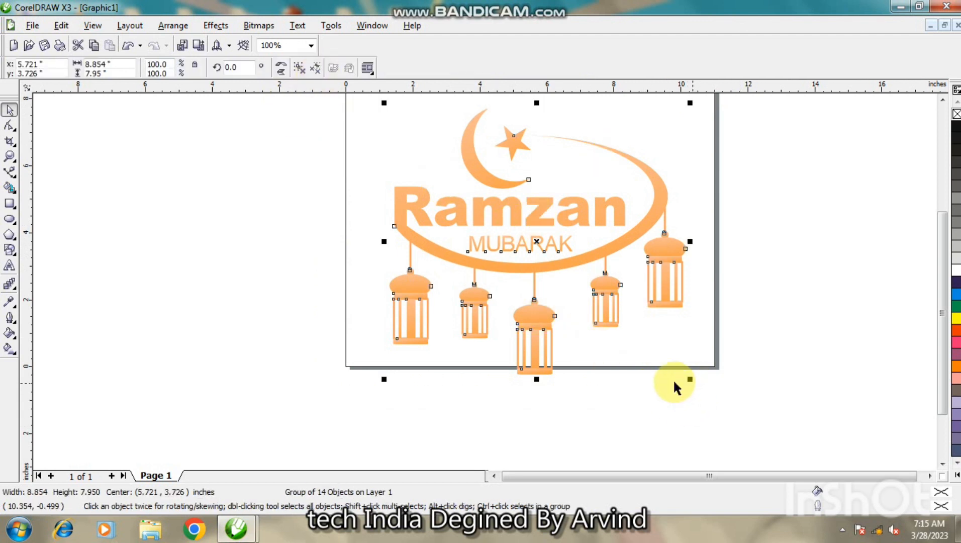
{"action": "left_click", "coordinate": [104, 243]}
Add an 11 by 8.5 inch page-frame rectangle behind the logo and give it a vertical linear fountain fill extending beyond both page edges
{"action": "double_click", "coordinate": [9, 204]}
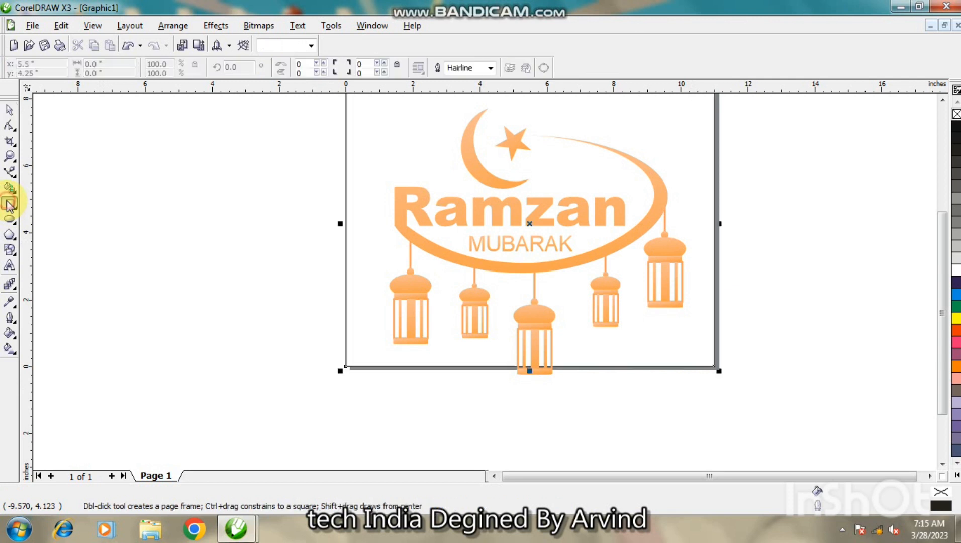
{"action": "left_click", "coordinate": [6, 347]}
{"action": "left_click_drag", "start_coordinate": [504, 391], "coordinate": [506, 93]}
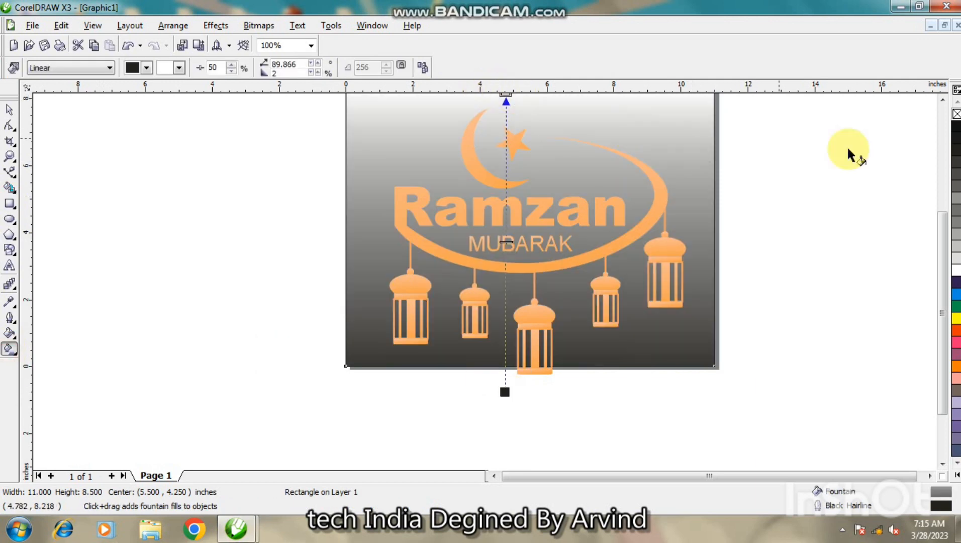
{"action": "left_click", "coordinate": [942, 99]}
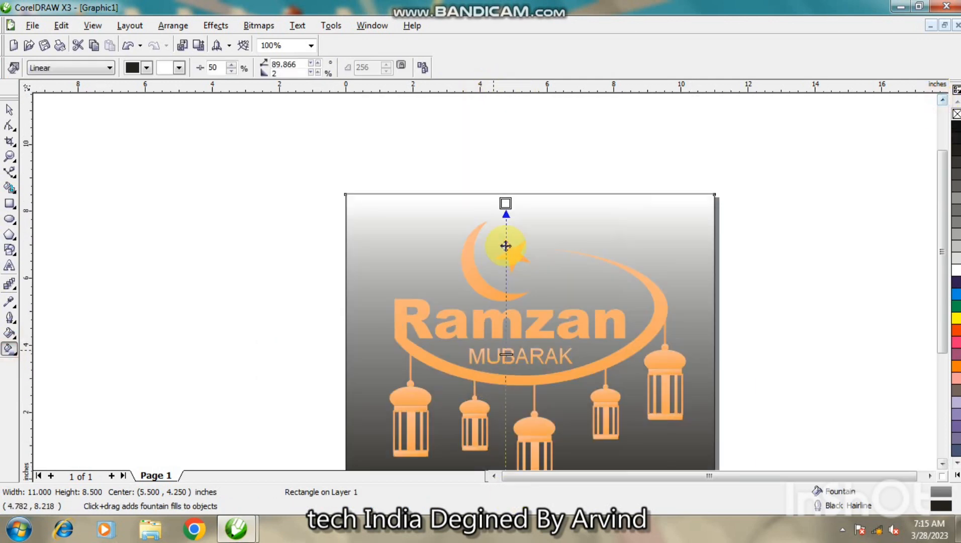
{"action": "left_click_drag", "start_coordinate": [506, 203], "coordinate": [505, 183]}
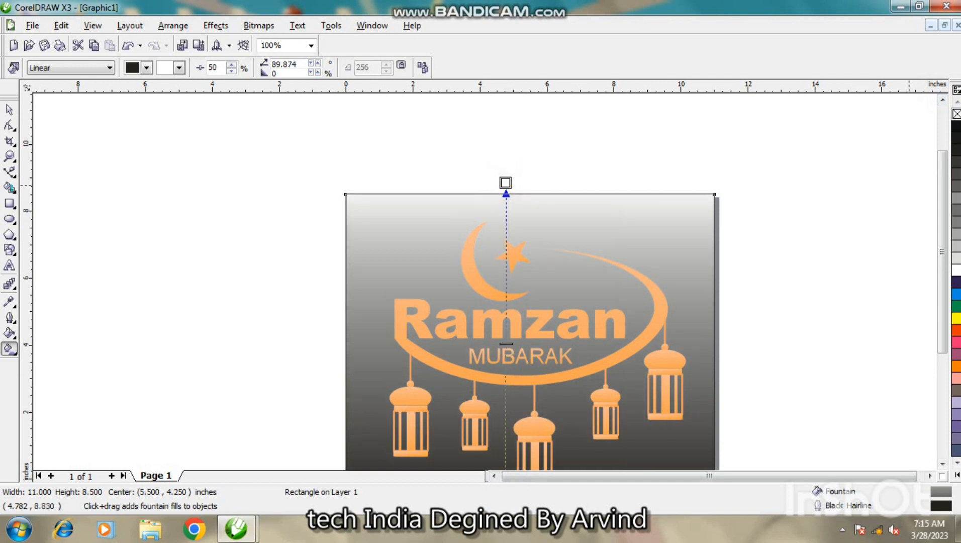
Colour the background gradient green at its upper end and dark green at its lower end
{"action": "left_click", "coordinate": [957, 305]}
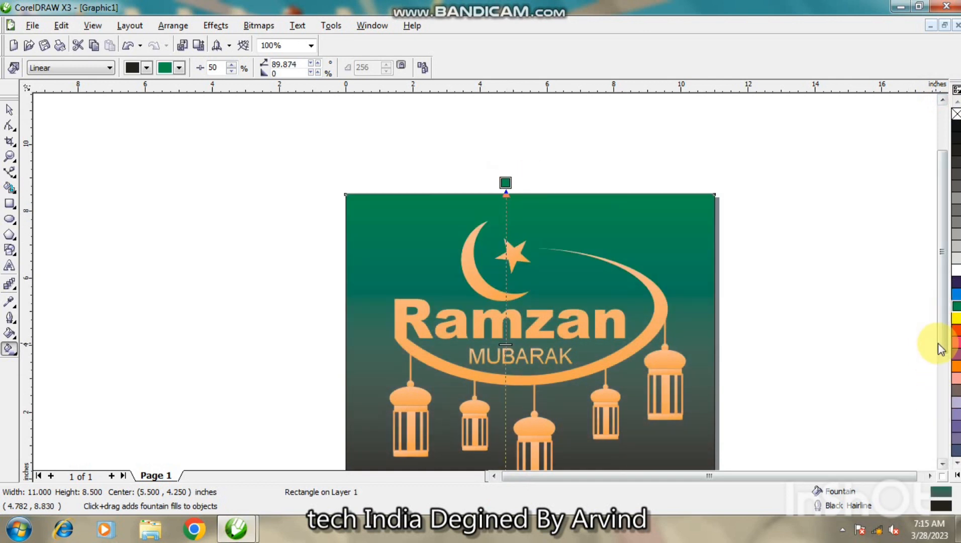
{"action": "left_click_drag", "start_coordinate": [938, 343], "coordinate": [943, 399]}
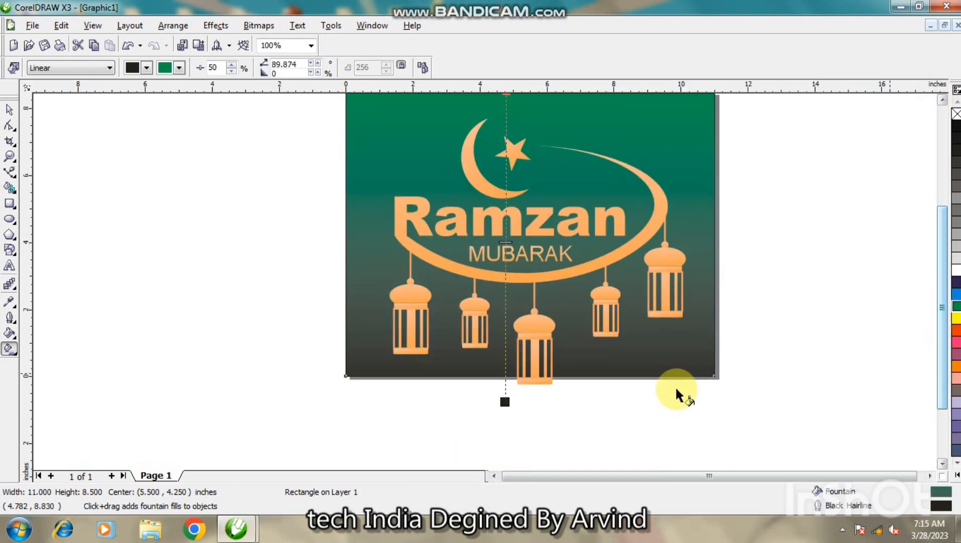
{"action": "left_click", "coordinate": [146, 67]}
{"action": "left_click", "coordinate": [131, 118]}
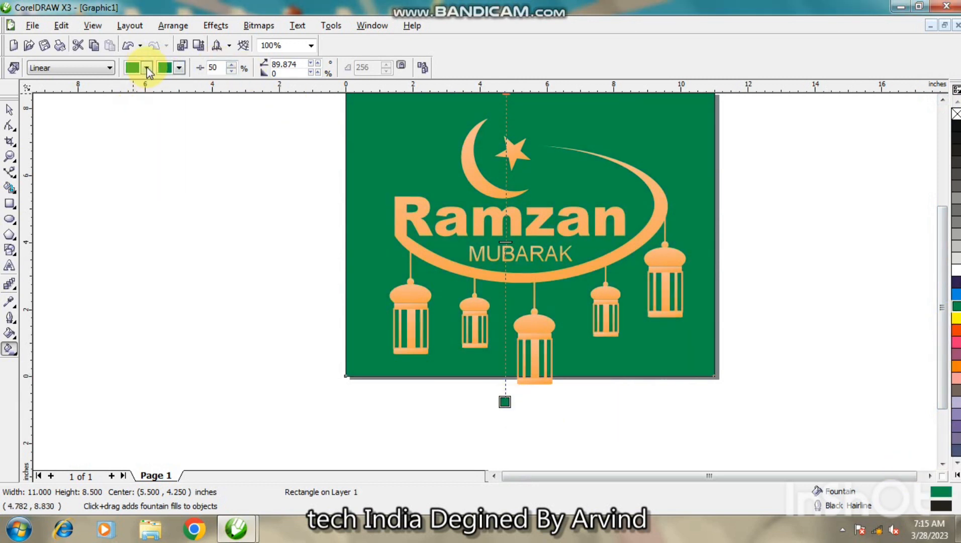
{"action": "left_click", "coordinate": [147, 67]}
{"action": "left_click", "coordinate": [144, 187]}
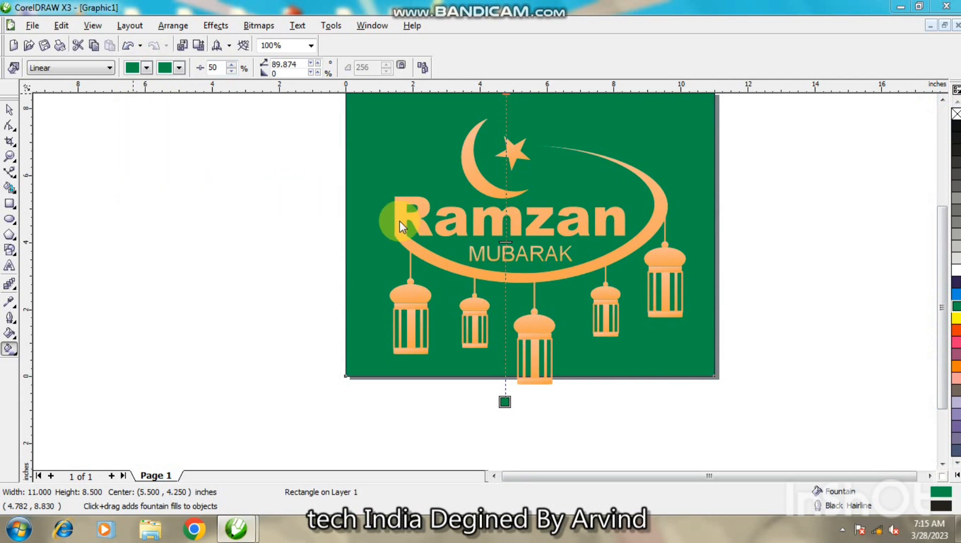
{"action": "left_click_drag", "start_coordinate": [720, 245], "coordinate": [719, 271]}
{"action": "left_click", "coordinate": [730, 321]}
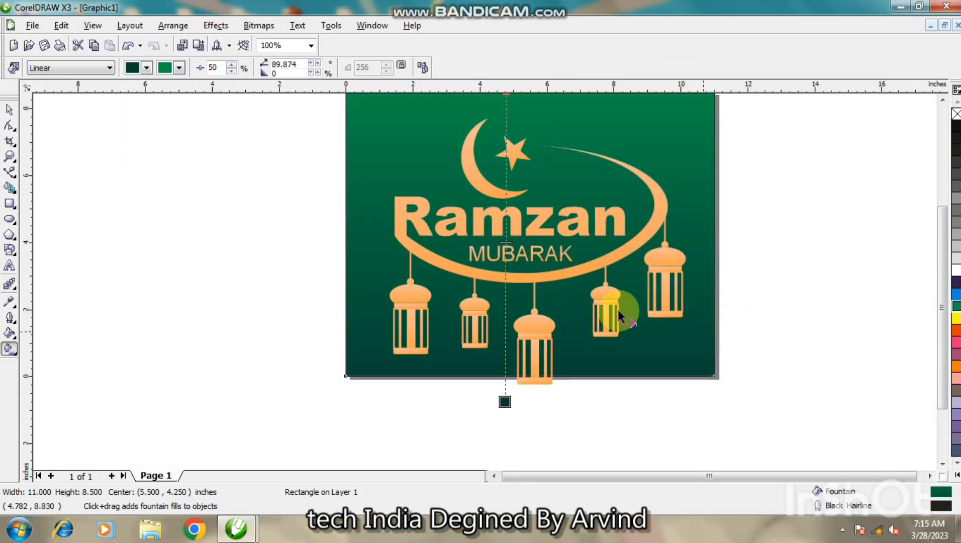
Change the background fill to Radial and set its outer colour to CMYK 91, 61, 88, 45
{"action": "left_click", "coordinate": [110, 68]}
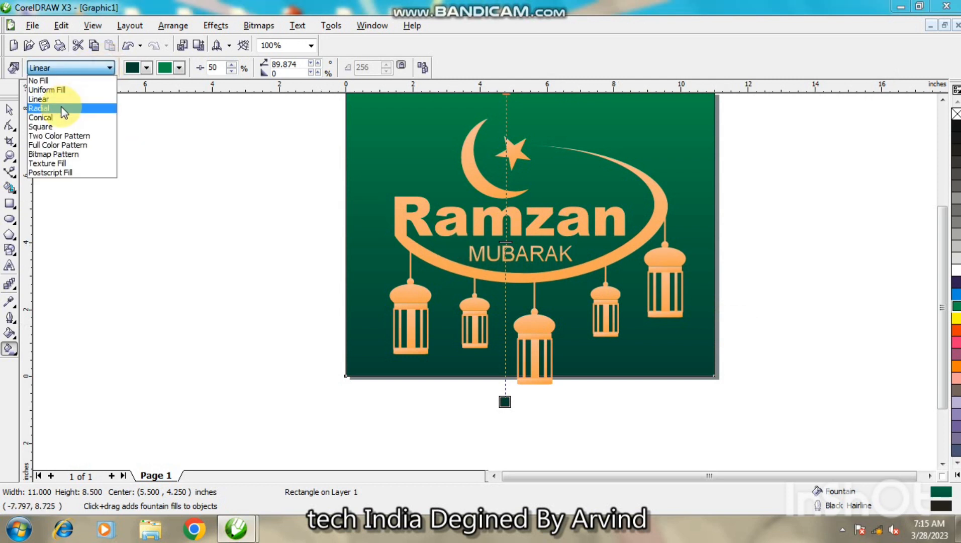
{"action": "left_click", "coordinate": [60, 103]}
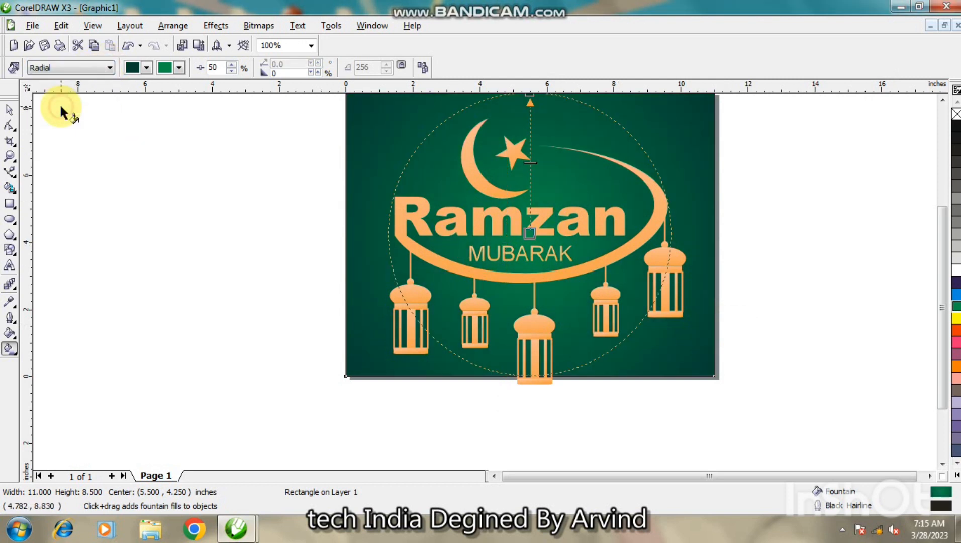
{"action": "left_click", "coordinate": [147, 69]}
{"action": "left_click", "coordinate": [148, 186]}
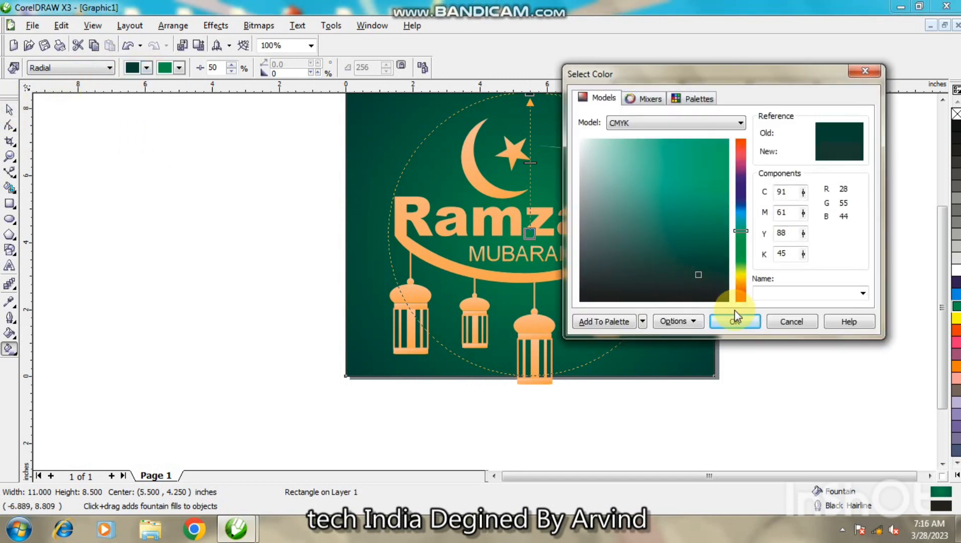
{"action": "left_click", "coordinate": [738, 321]}
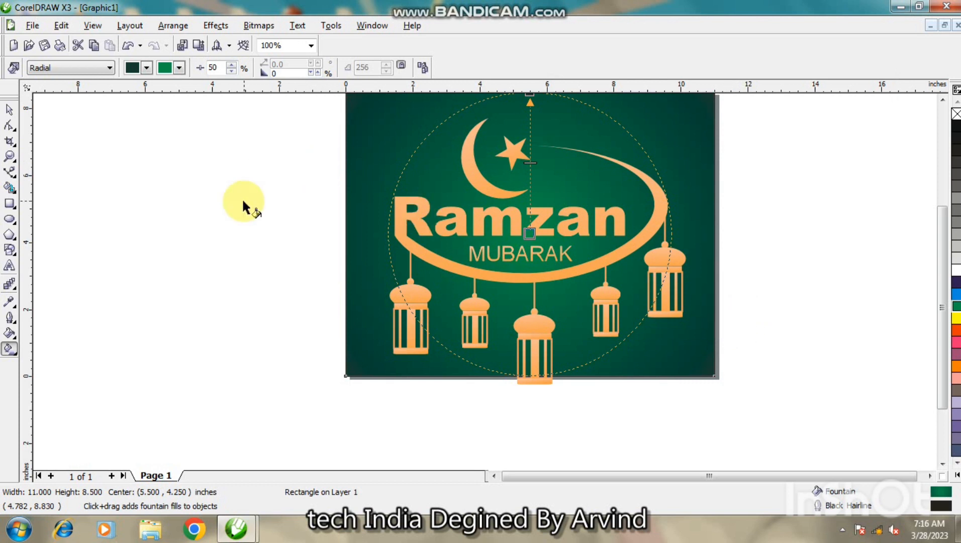
{"action": "key", "text": "Escape"}
Centre the logo group horizontally and vertically on the green background rectangle
{"action": "left_click", "coordinate": [942, 99]}
{"action": "left_click", "coordinate": [943, 99]}
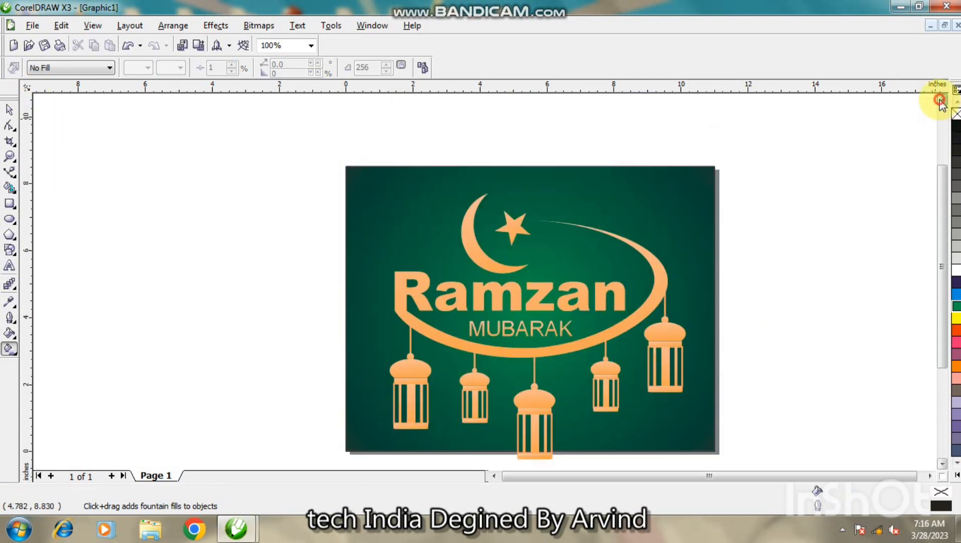
{"action": "left_click", "coordinate": [9, 109]}
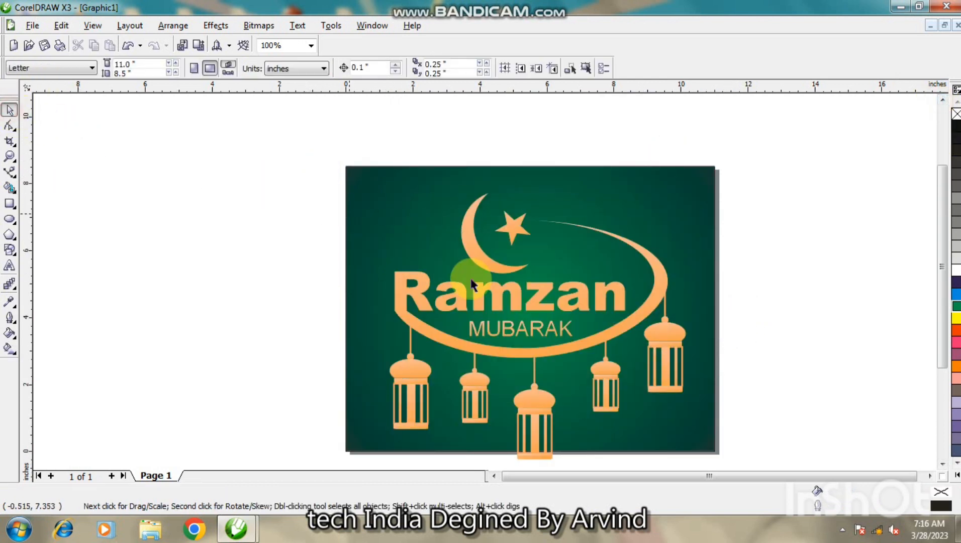
{"action": "left_click", "coordinate": [535, 352]}
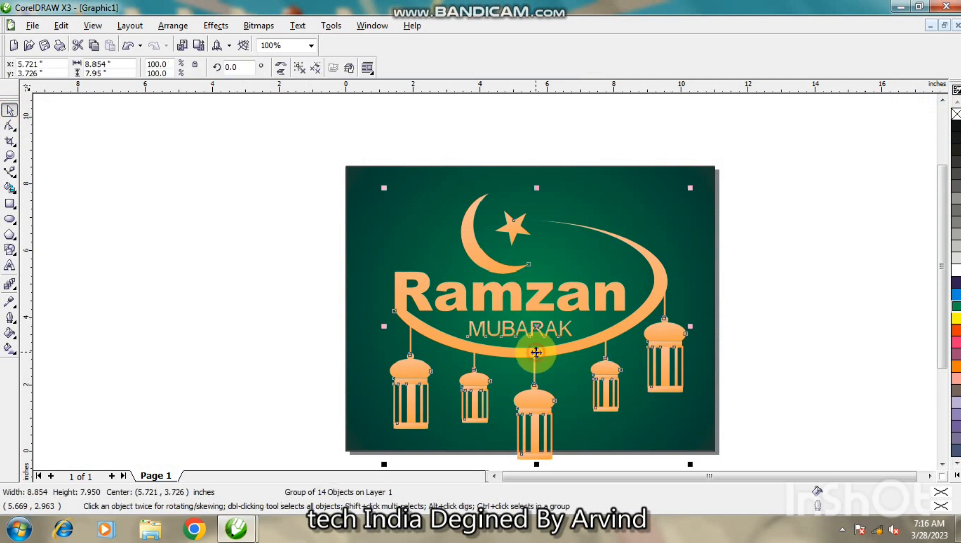
{"action": "left_click", "coordinate": [398, 236], "text": "shift"}
{"action": "key", "text": "e"}
{"action": "key", "text": "c"}
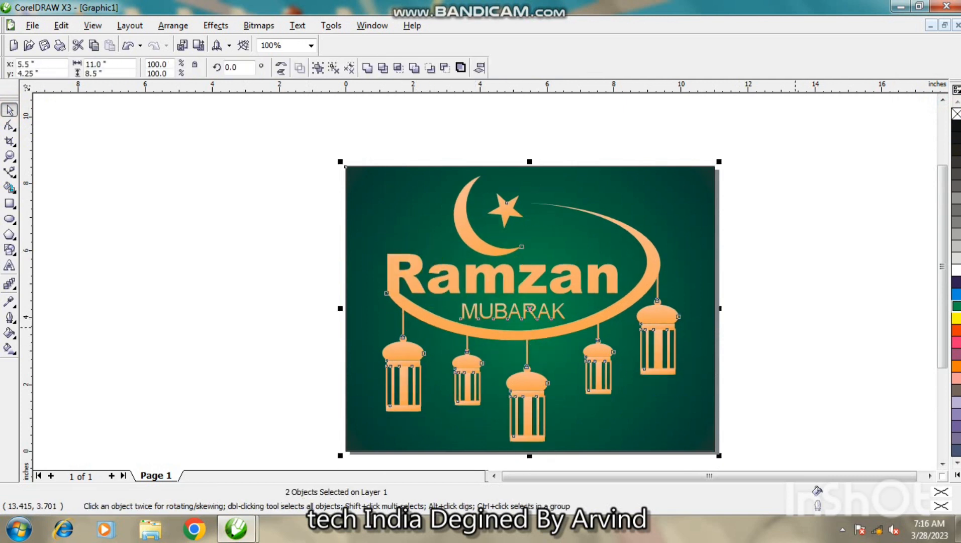
{"action": "left_click", "coordinate": [822, 320]}
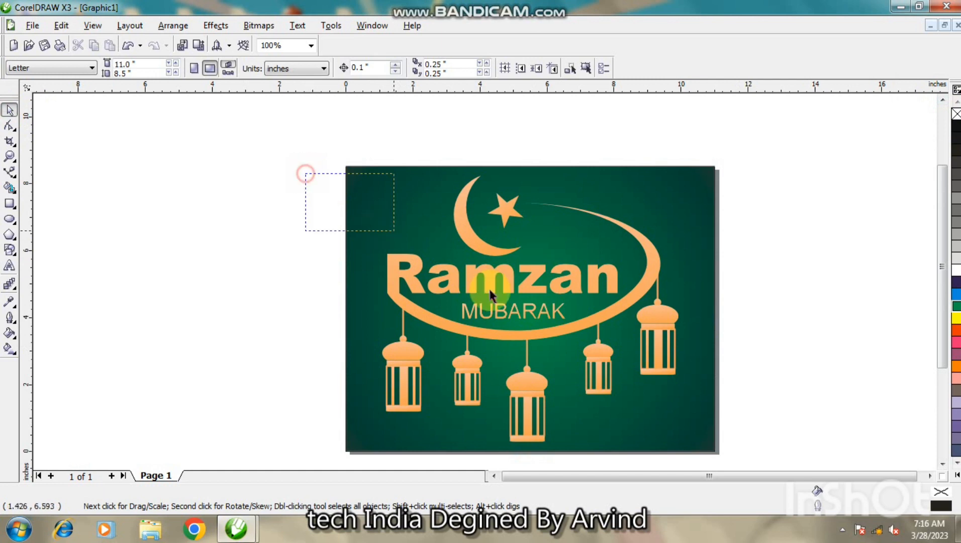
Shrink the logo group about its centre to about 7.95 by 7.13 inches, leaving a wider margin inside the background
{"action": "left_click_drag", "start_coordinate": [489, 287], "coordinate": [724, 428]}
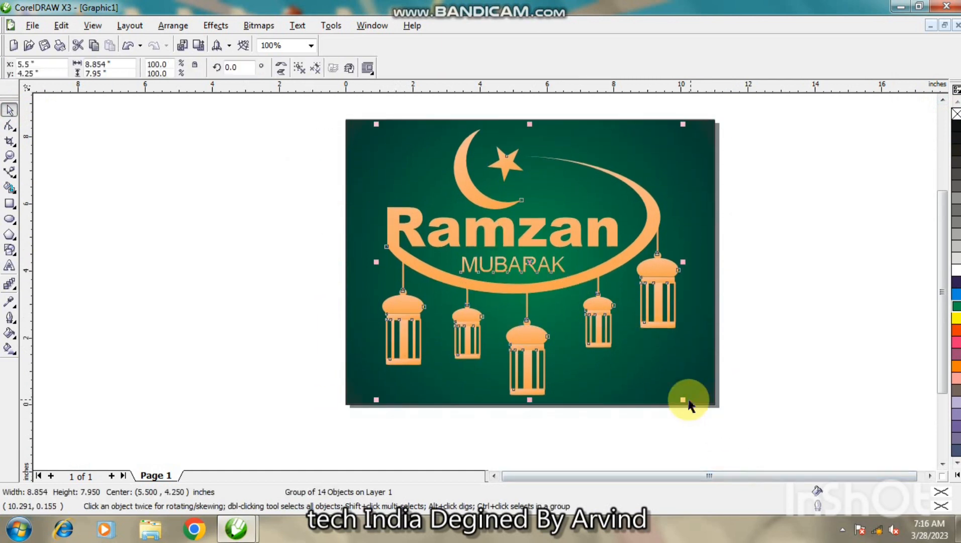
{"action": "left_click_drag", "start_coordinate": [685, 400], "coordinate": [673, 386]}
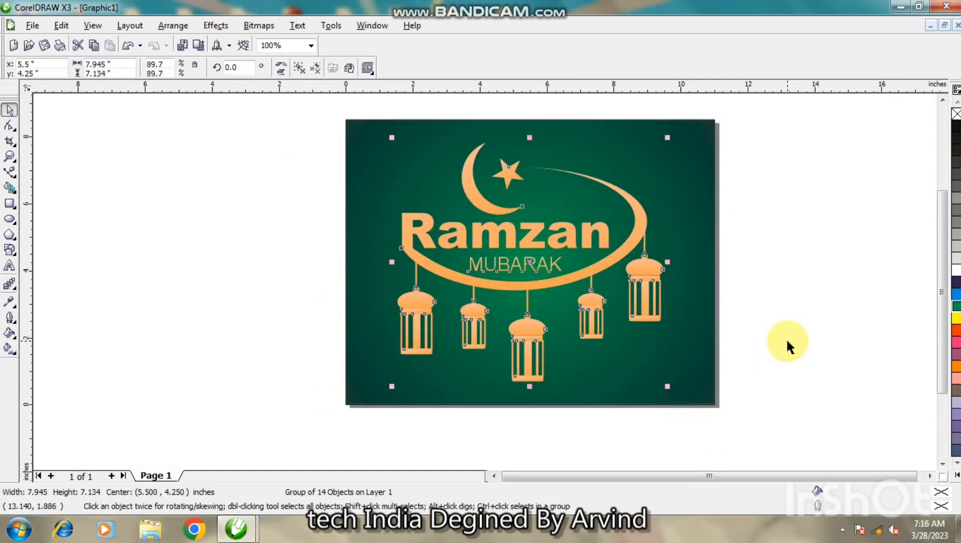
{"action": "left_click", "coordinate": [787, 341]}
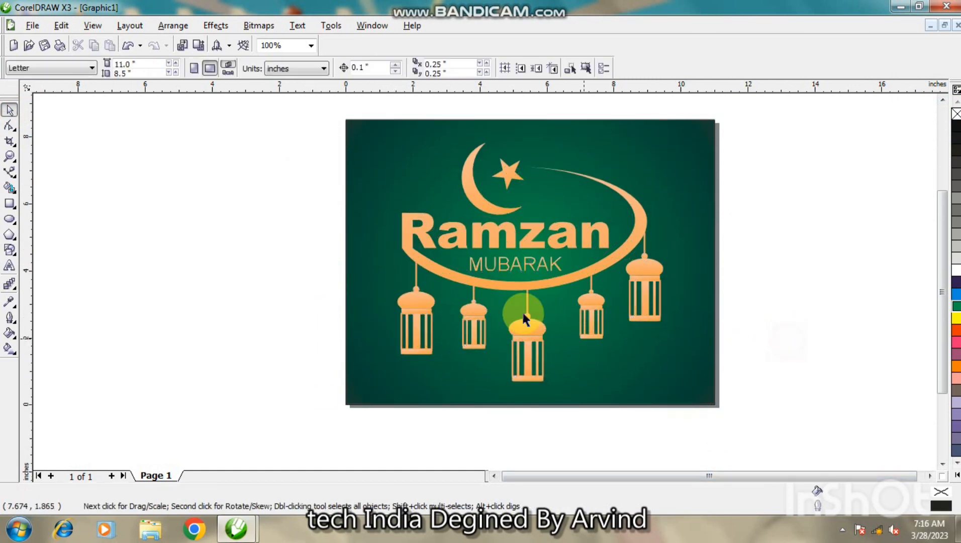
Fit the view to the page and preview the finished design in full screen
{"action": "left_click", "coordinate": [311, 45]}
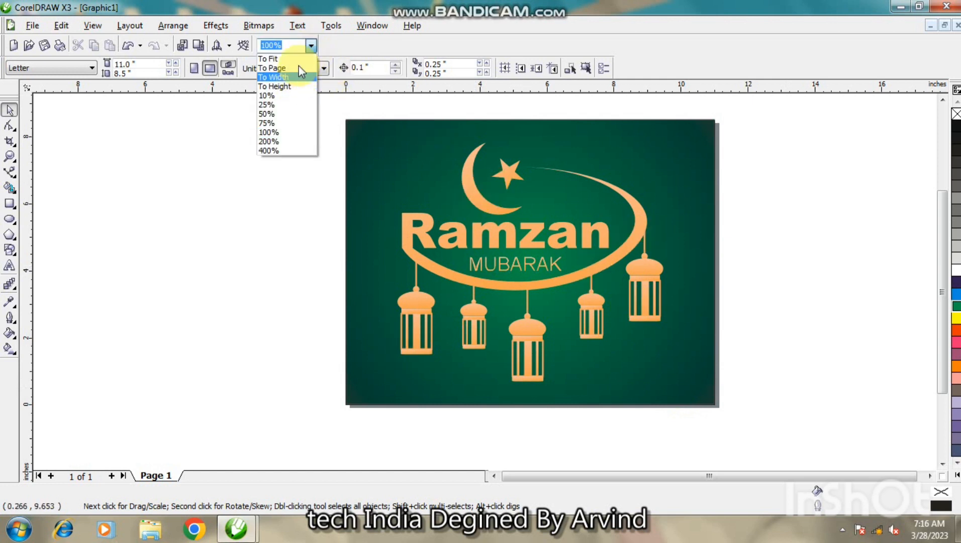
{"action": "left_click", "coordinate": [299, 66]}
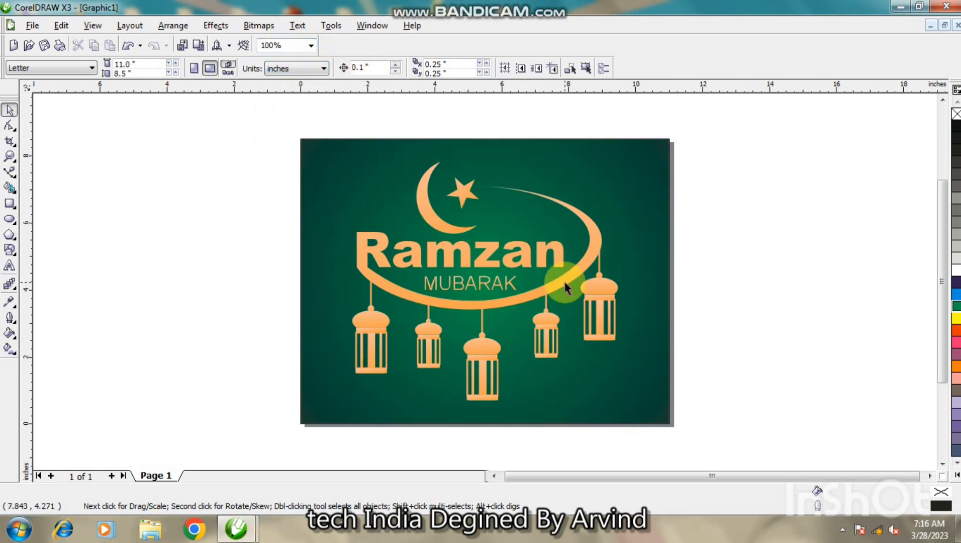
{"action": "left_click", "coordinate": [565, 287]}
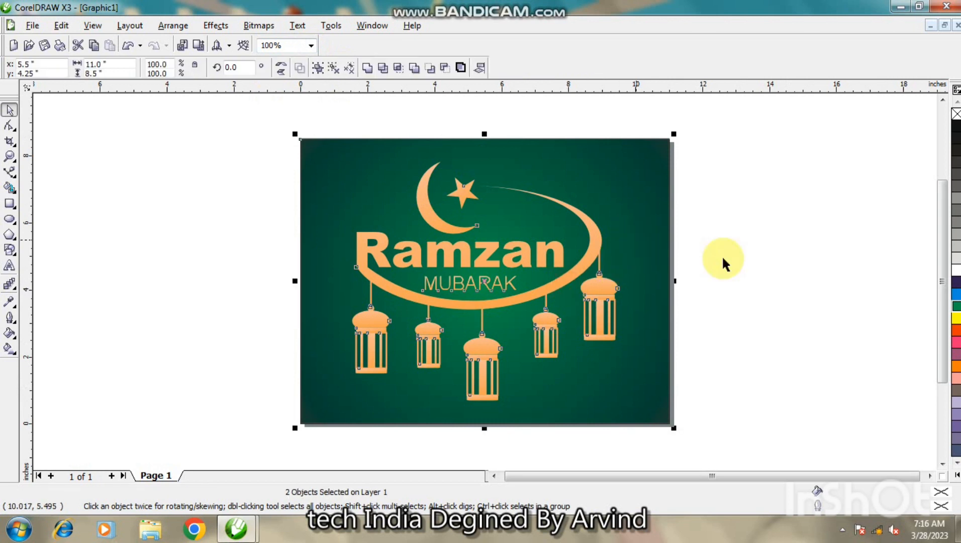
{"action": "left_click", "coordinate": [753, 256]}
{"action": "key", "text": "F9"}
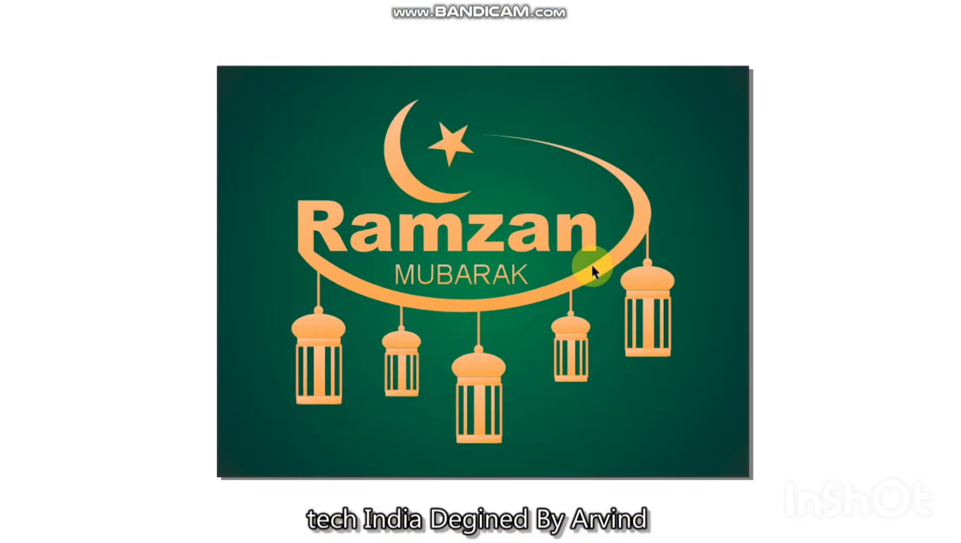